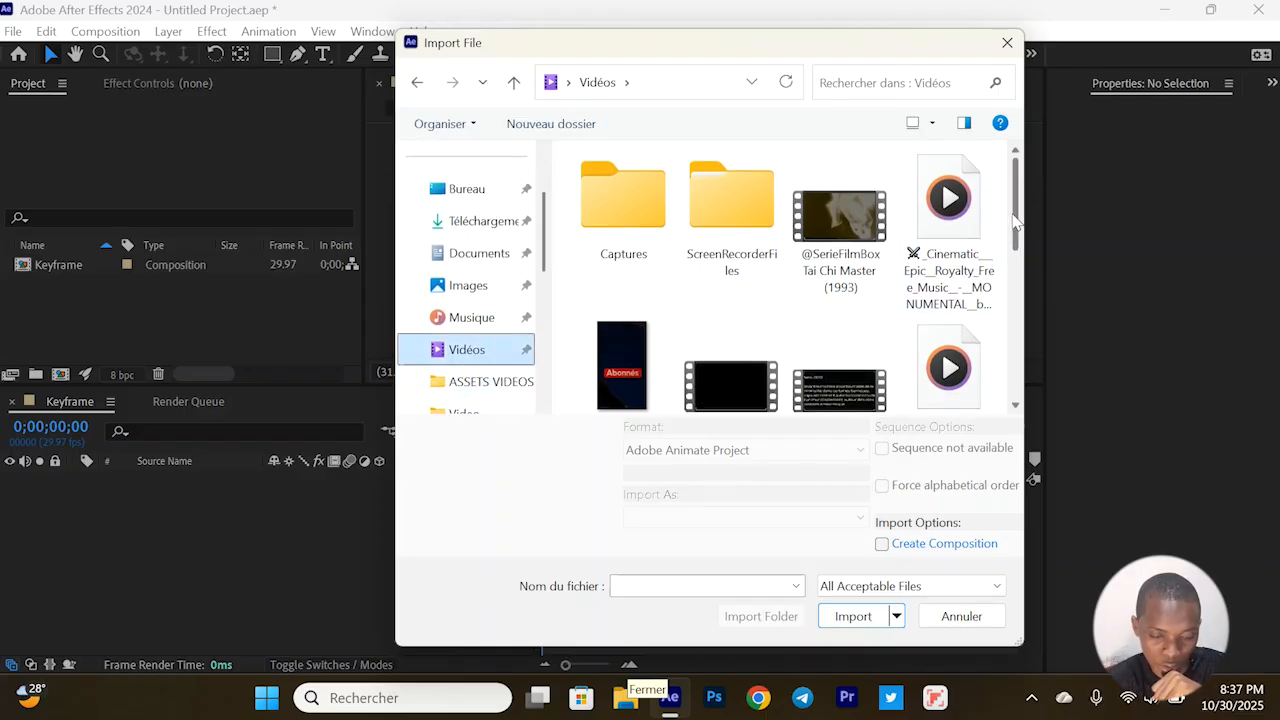
Import the MECHANO video from the Vidéos folder and add it as a layer in the Keyframe composition
{"action": "left_click_drag", "start_coordinate": [1016, 222], "coordinate": [987, 390]}
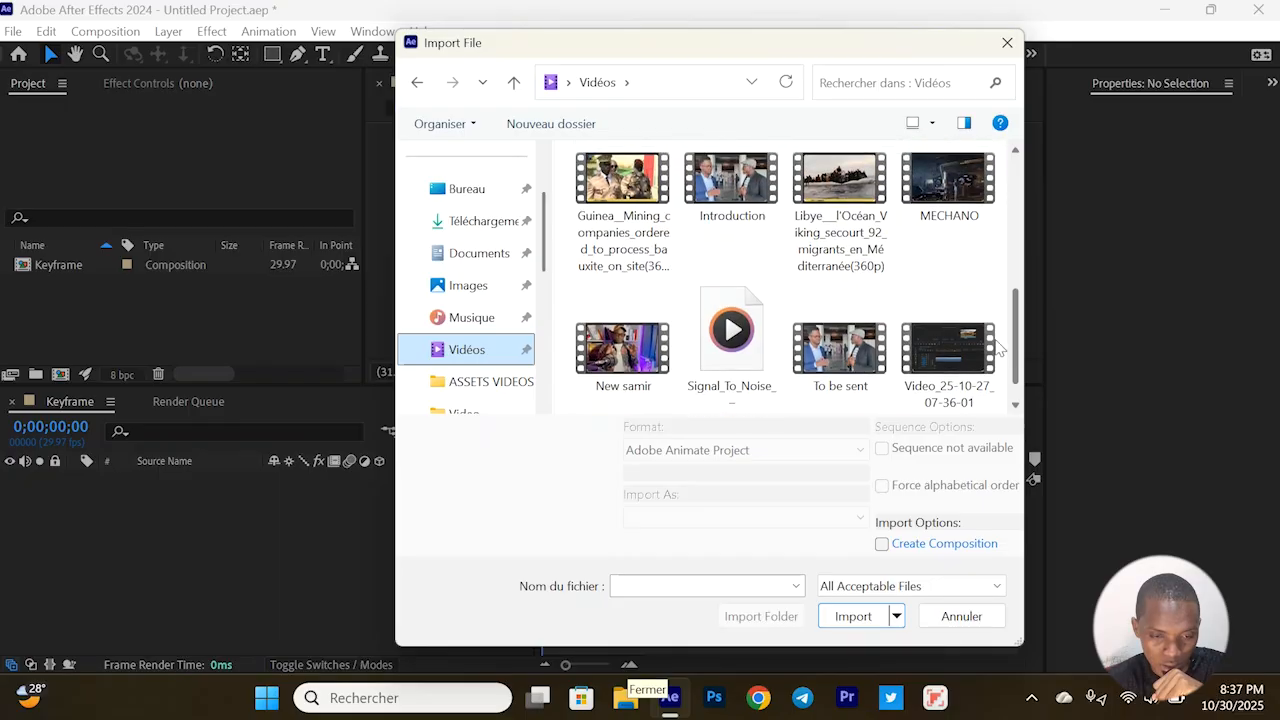
{"action": "scroll", "coordinate": [990, 360], "scroll_direction": "up", "scroll_amount": 1}
{"action": "double_click", "coordinate": [942, 258]}
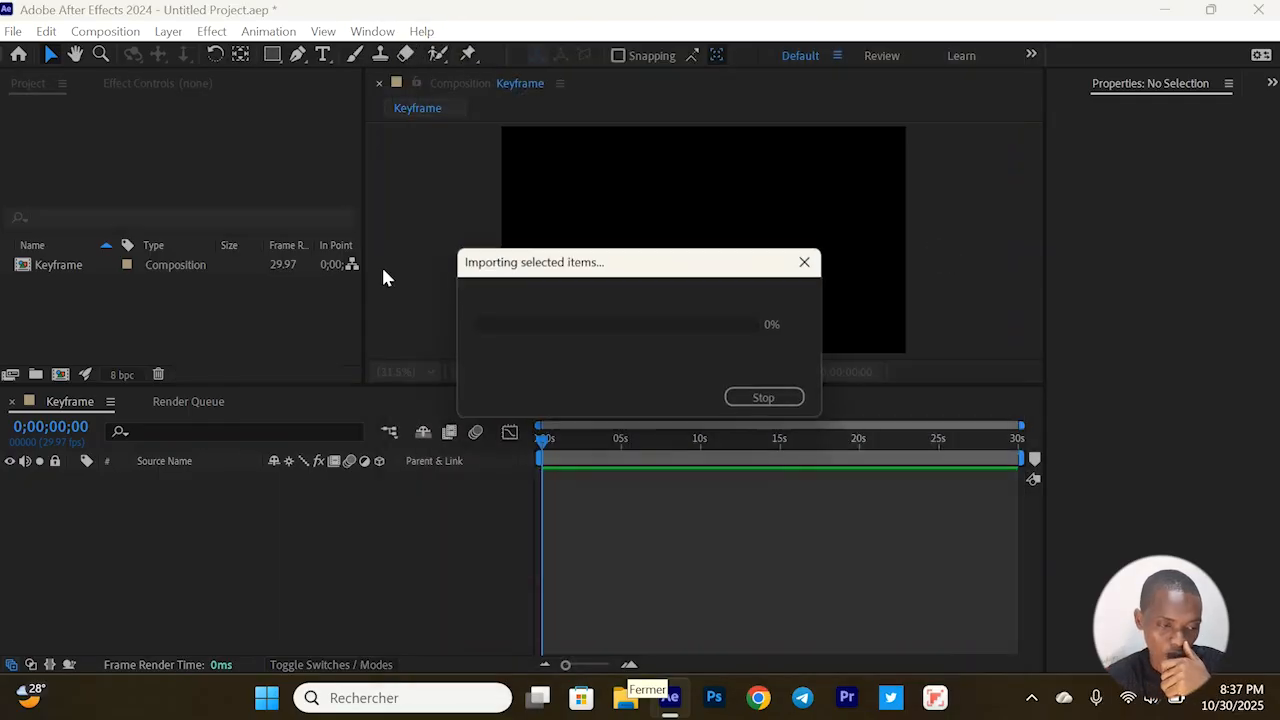
{"action": "left_click_drag", "start_coordinate": [80, 300], "coordinate": [158, 558]}
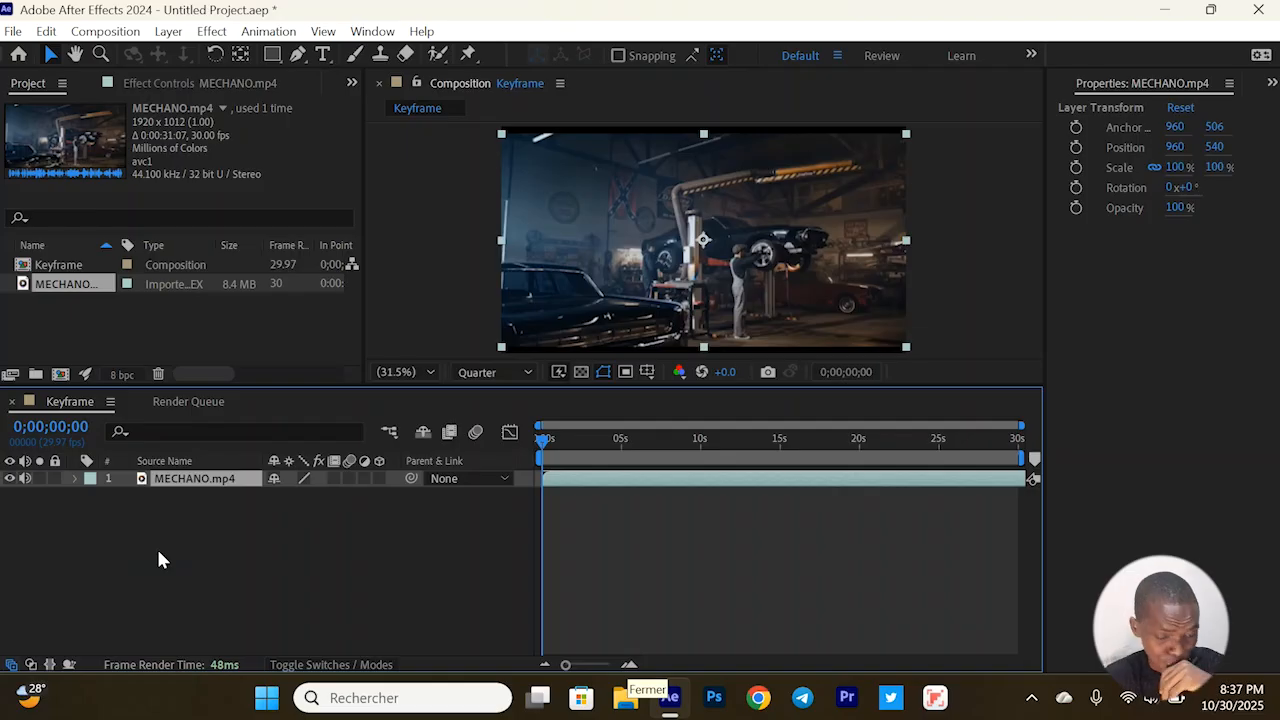
{"action": "left_click", "coordinate": [350, 608]}
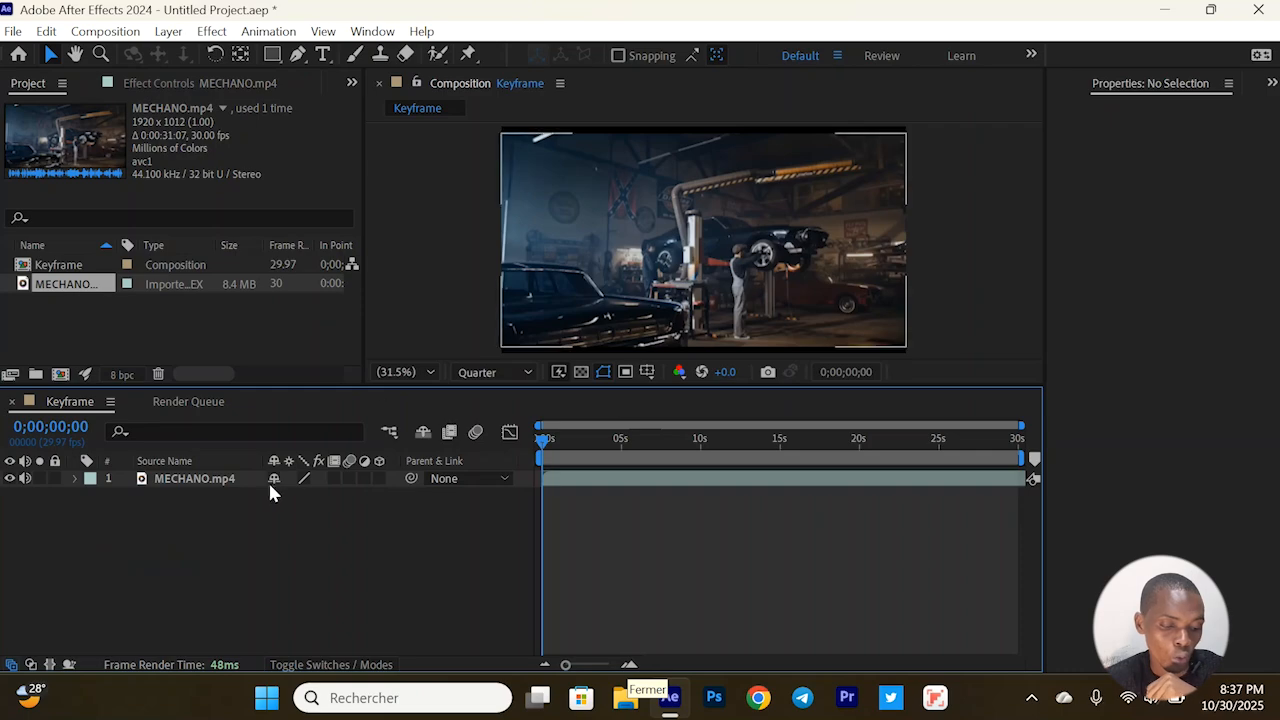
Scale the MECHANO.mp4 layer up to 121% so it fills the composition frame
{"action": "left_click", "coordinate": [227, 480]}
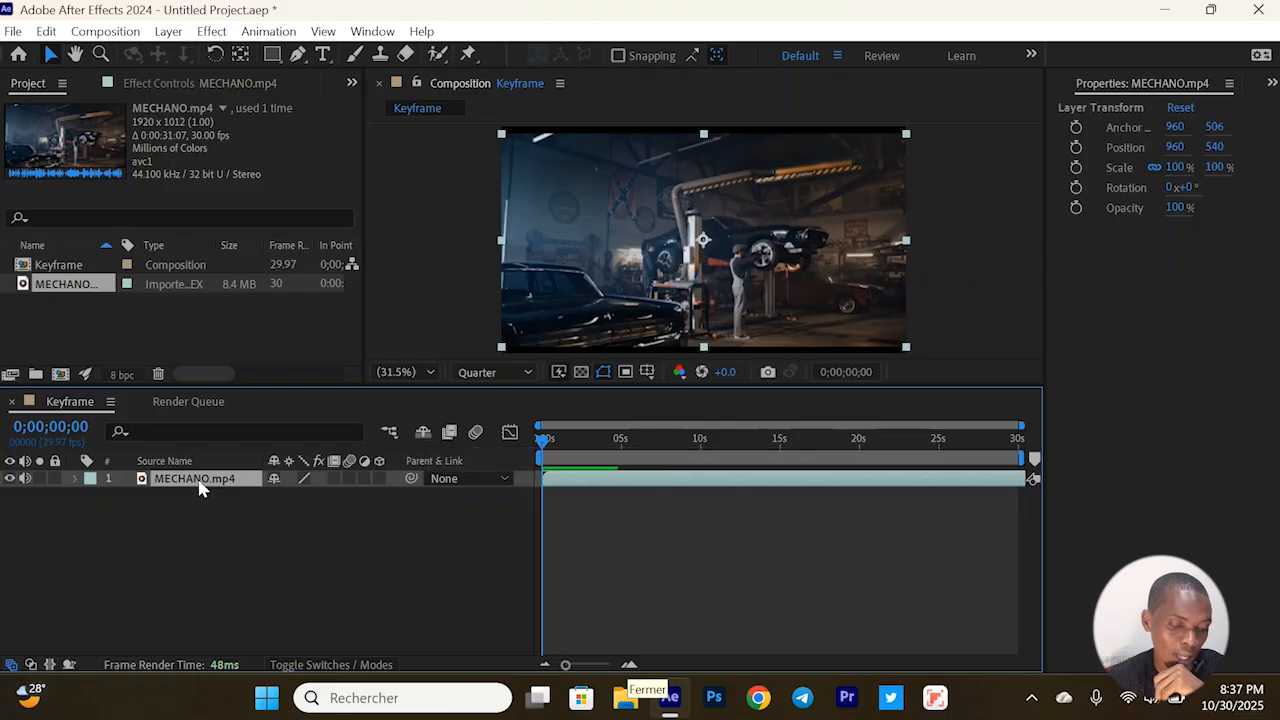
{"action": "key", "text": "s"}
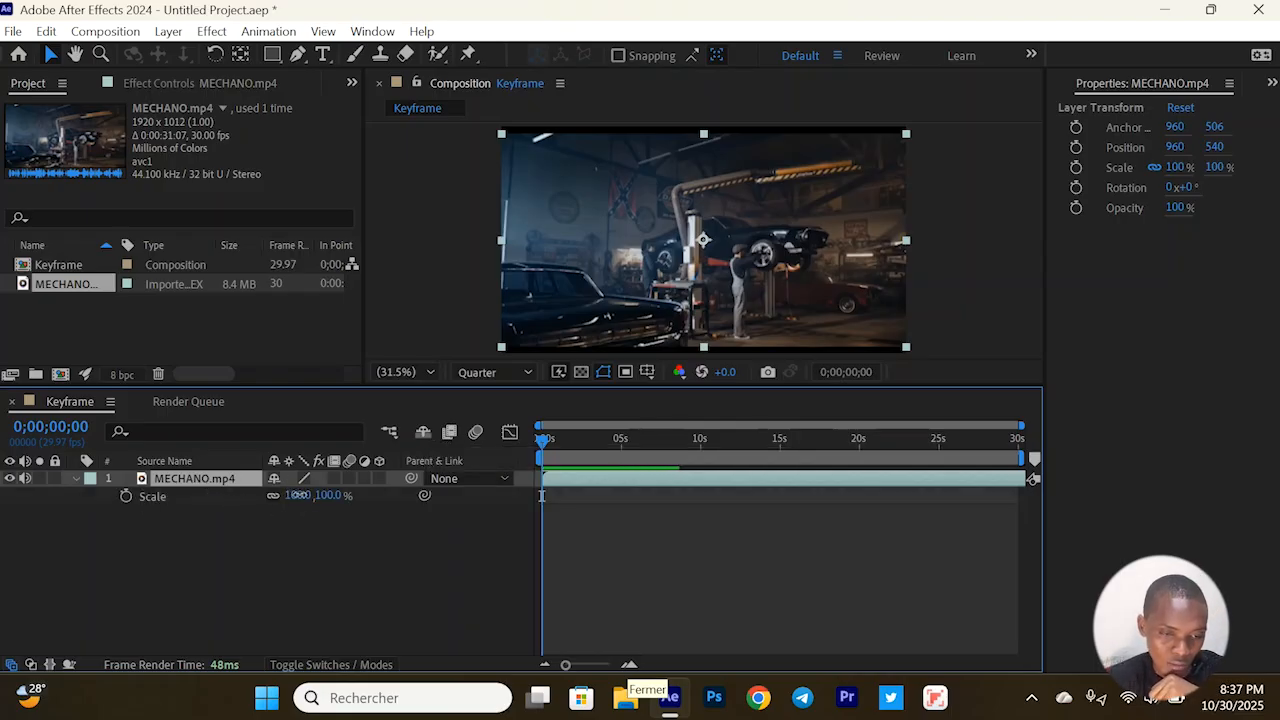
{"action": "left_click_drag", "start_coordinate": [300, 494], "coordinate": [316, 499]}
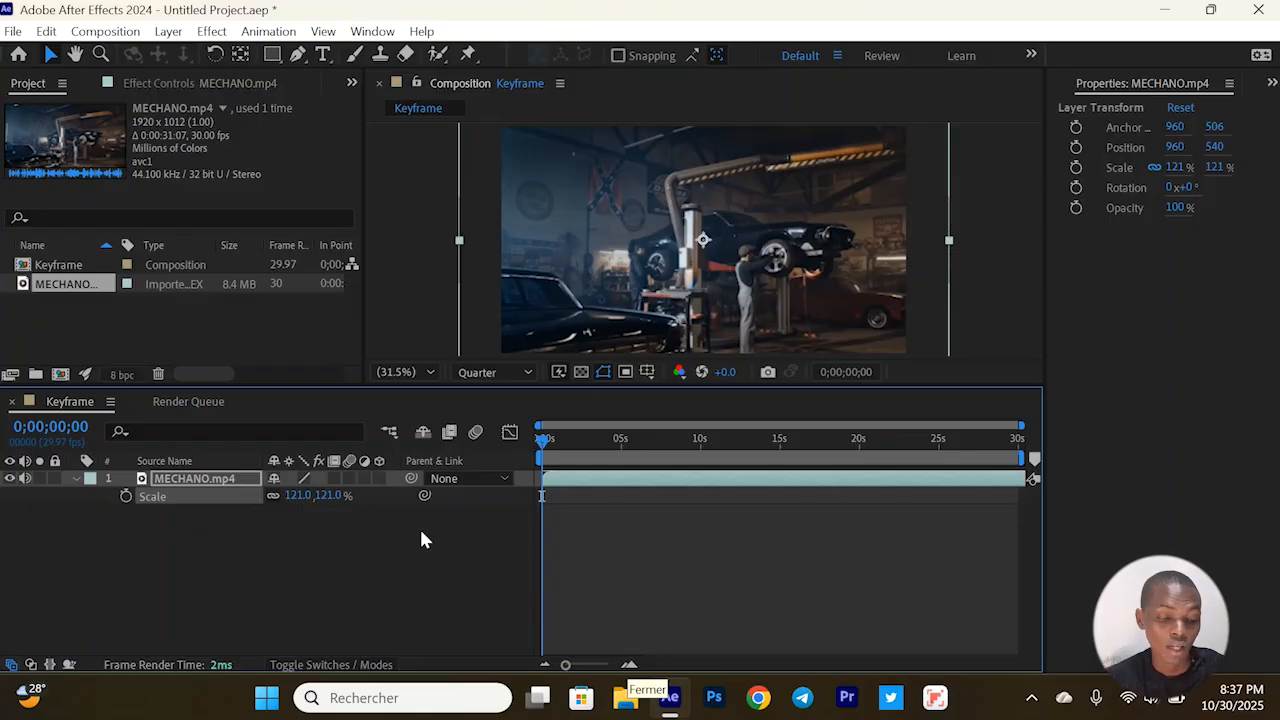
{"action": "left_click", "coordinate": [193, 481]}
{"action": "key", "text": "s"}
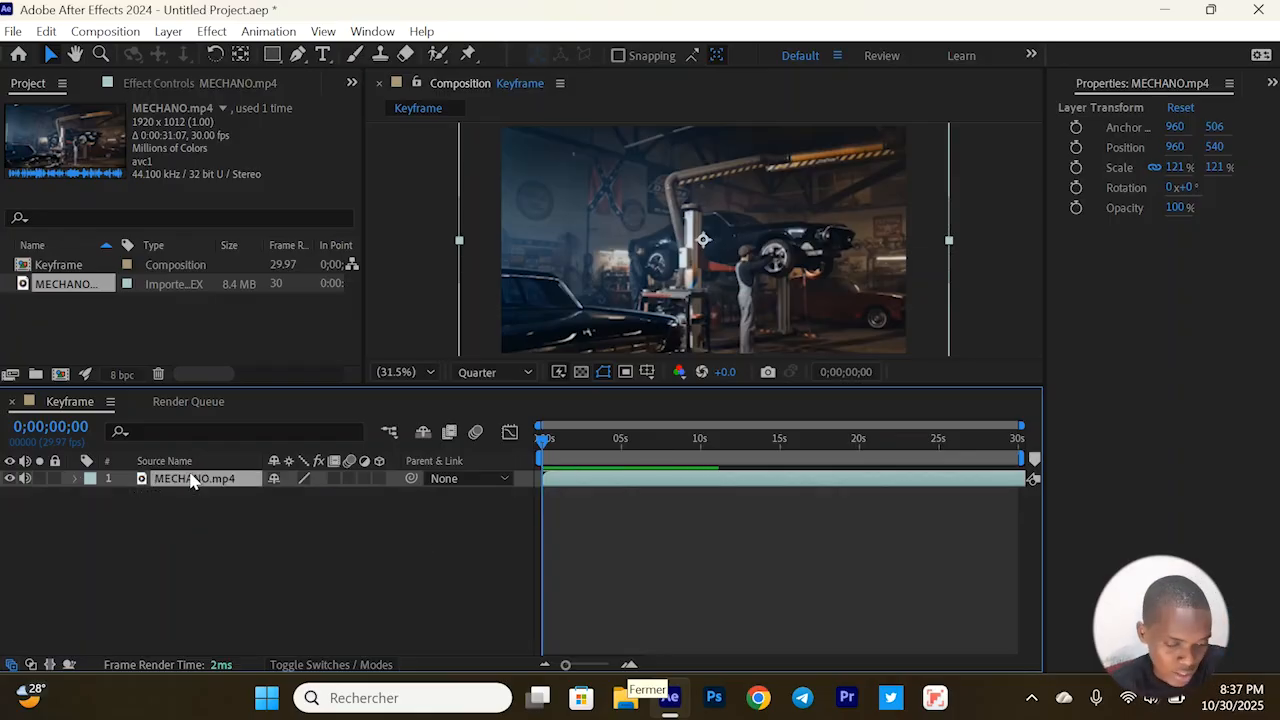
{"action": "left_click", "coordinate": [228, 552]}
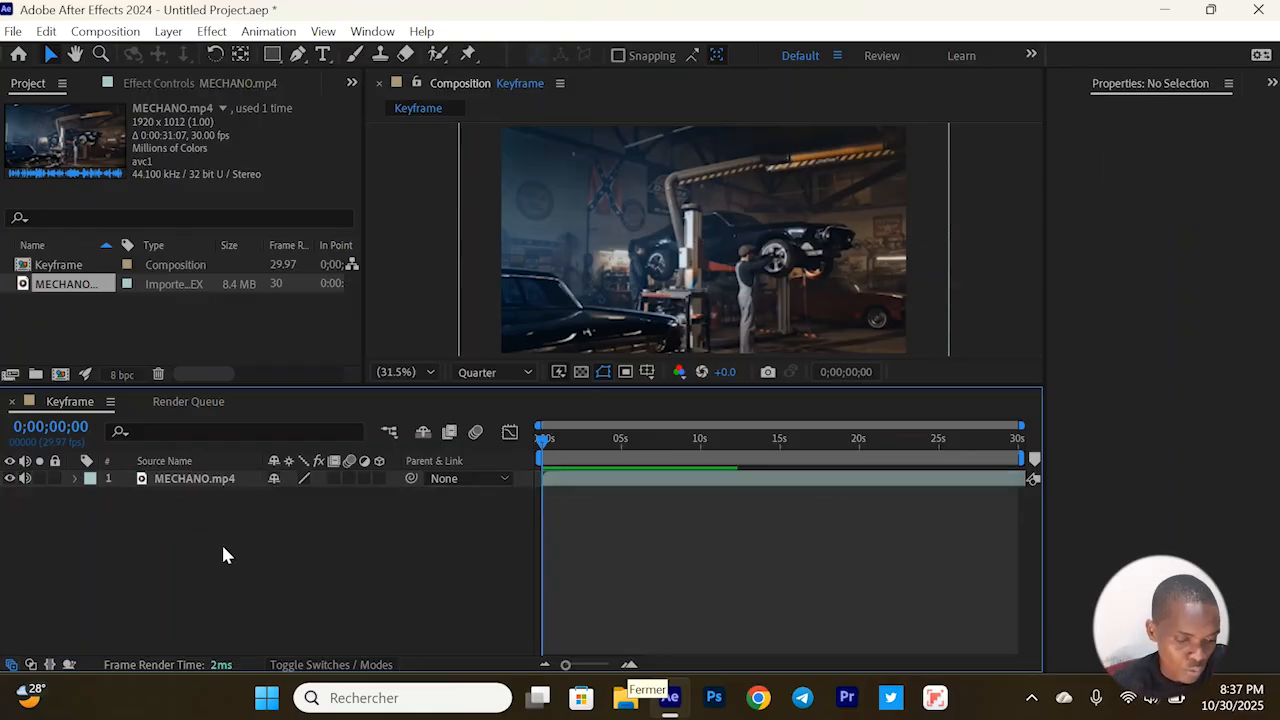
Mute the MECHANO.mp4 layer by lowering its Audio Levels to -192 dB, and preview the composition briefly
{"action": "left_click", "coordinate": [202, 482]}
{"action": "key", "text": "l"}
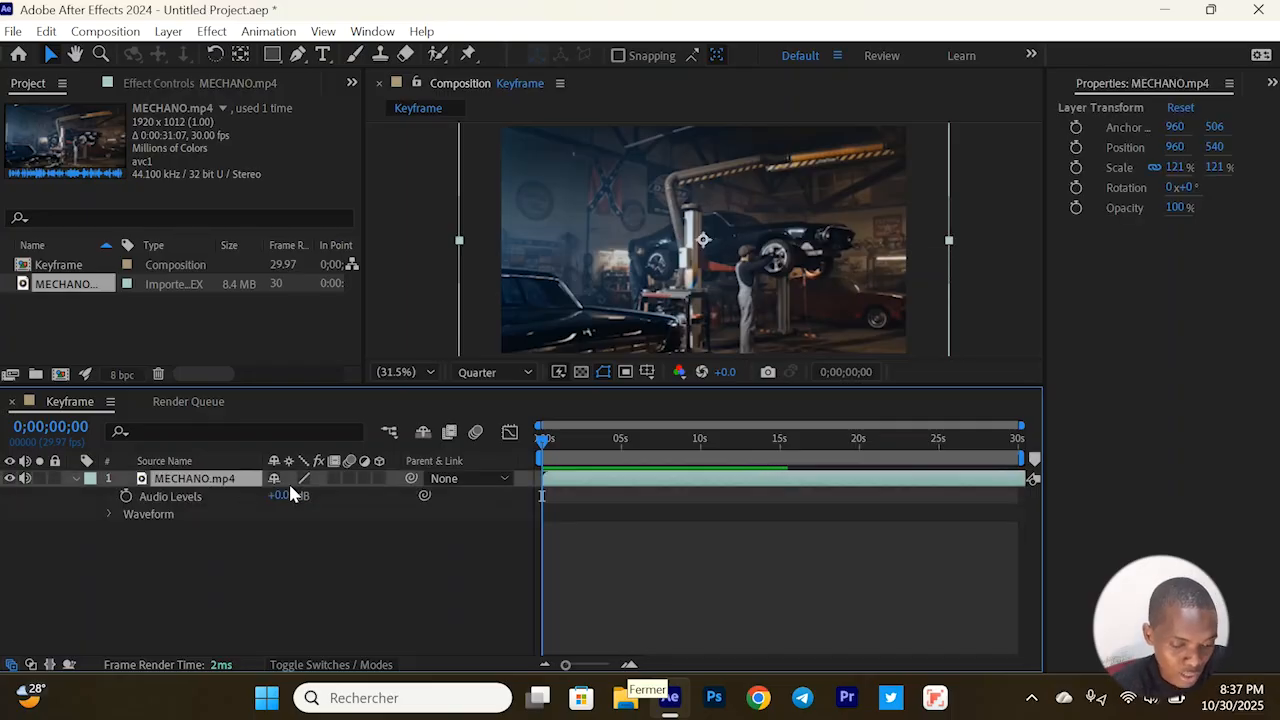
{"action": "left_click_drag", "start_coordinate": [283, 496], "coordinate": [106, 511]}
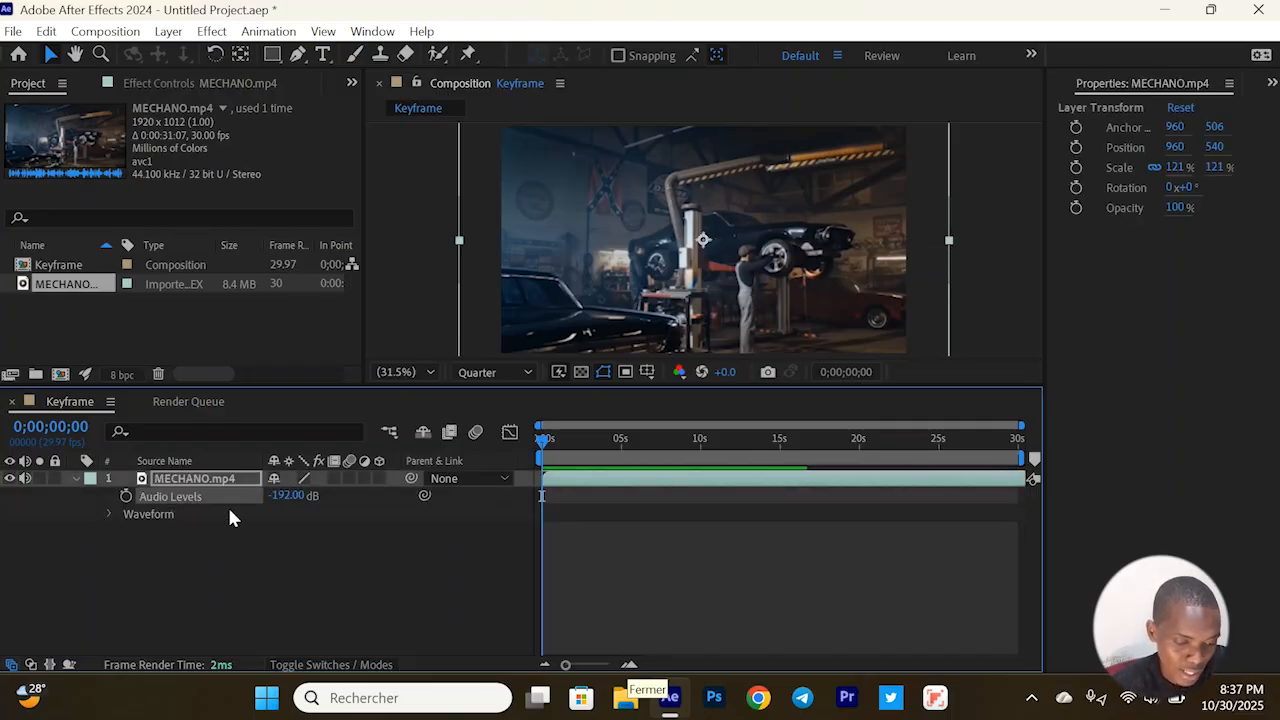
{"action": "left_click", "coordinate": [75, 479]}
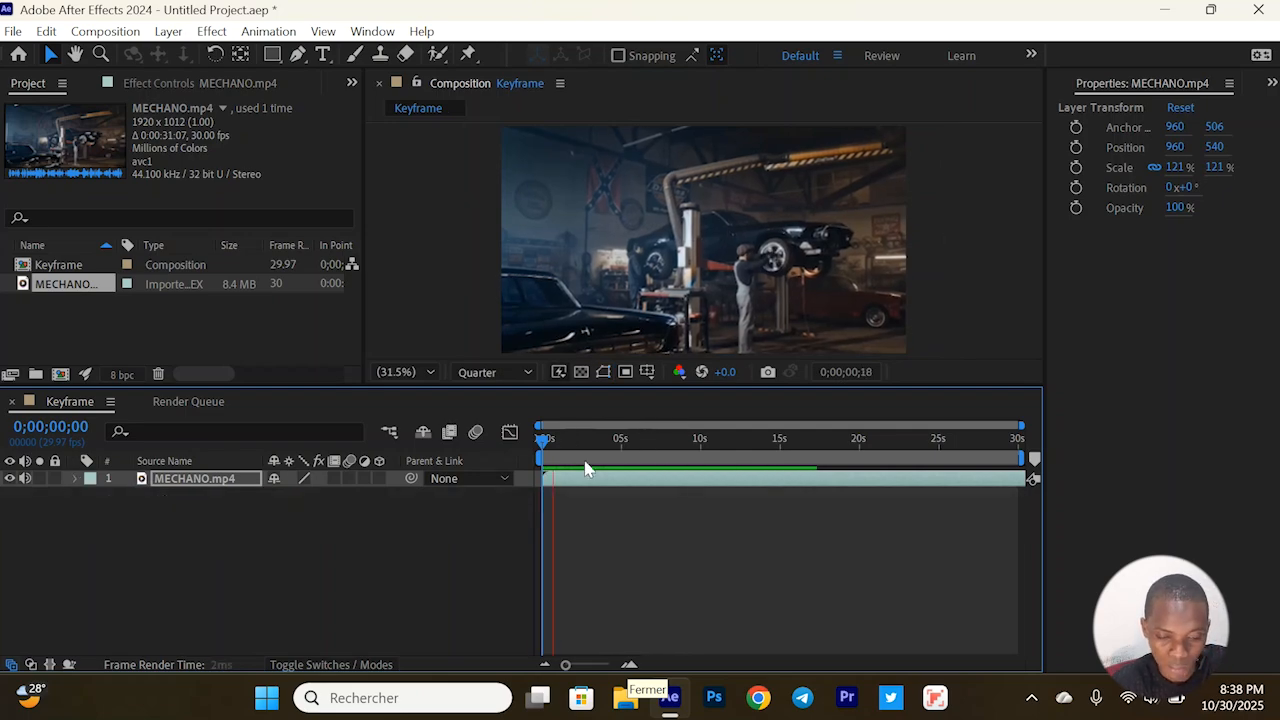
{"action": "key", "text": "space"}
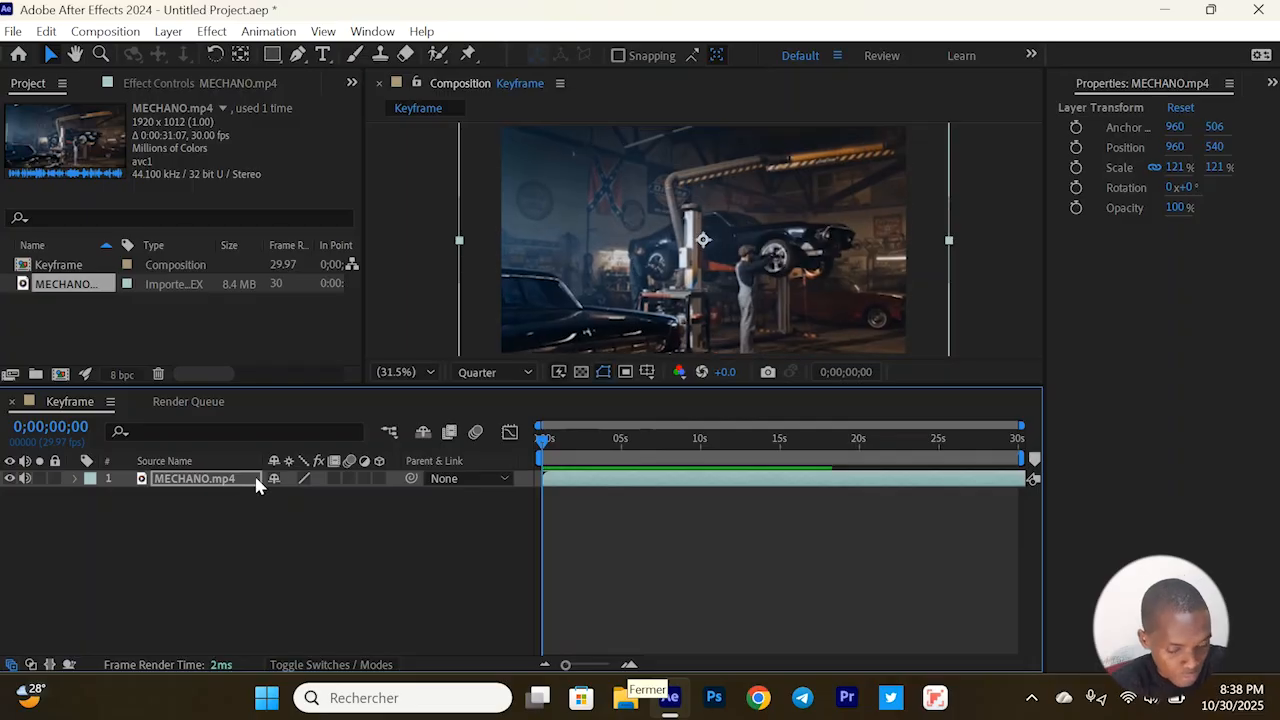
Expand the MECHANO.mp4 layer's Transform properties, collapse its Audio group, and go through Opacity, Rotation, Scale and Position
{"action": "left_click", "coordinate": [219, 532]}
{"action": "left_click", "coordinate": [157, 480]}
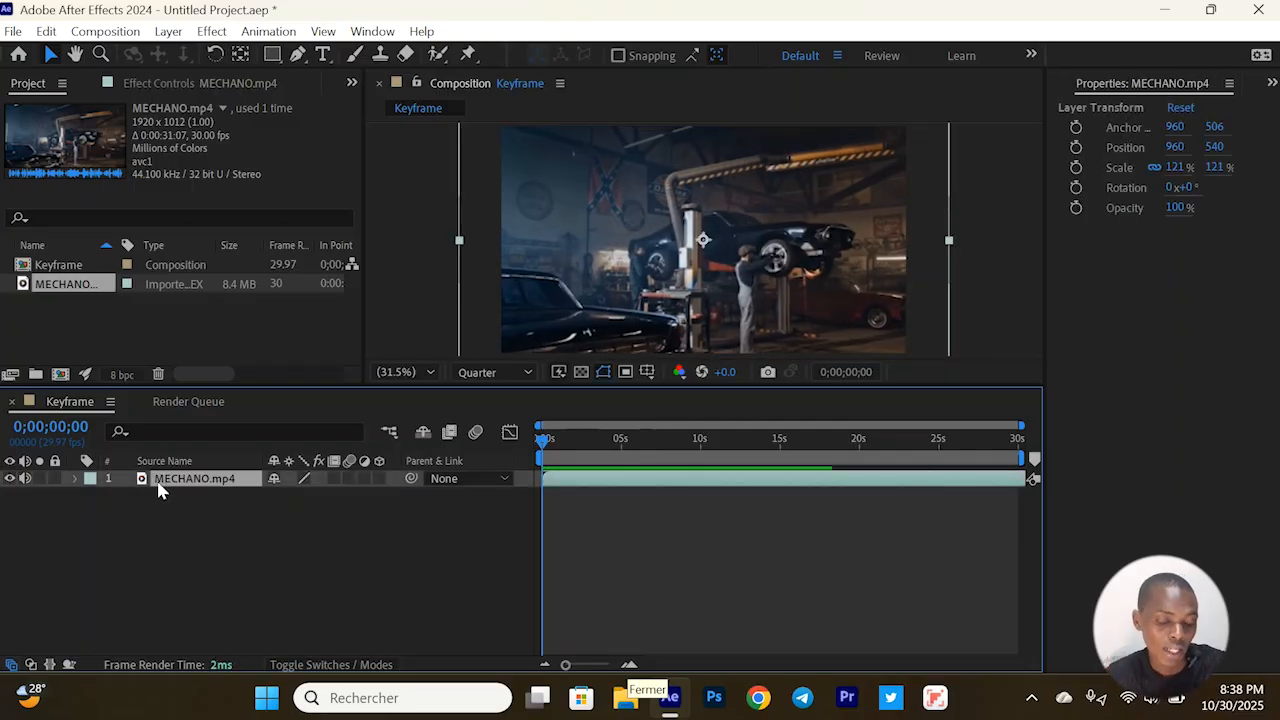
{"action": "left_click", "coordinate": [75, 478]}
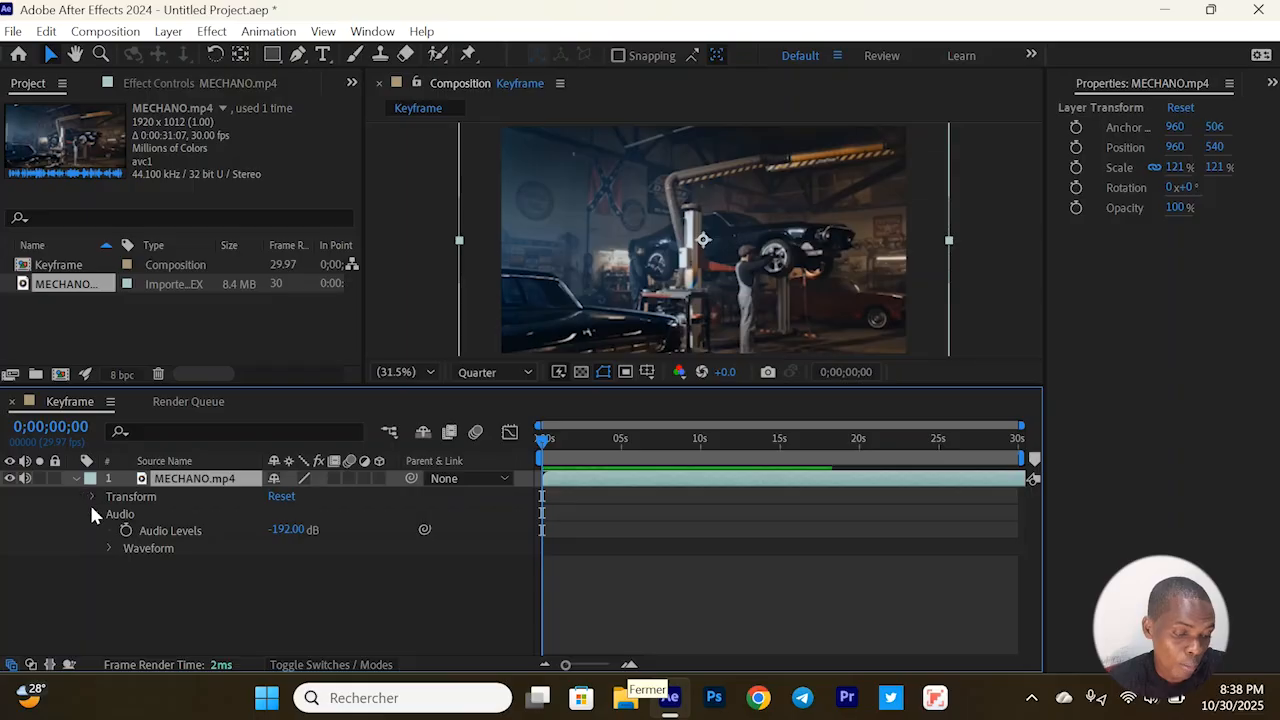
{"action": "left_click", "coordinate": [91, 511]}
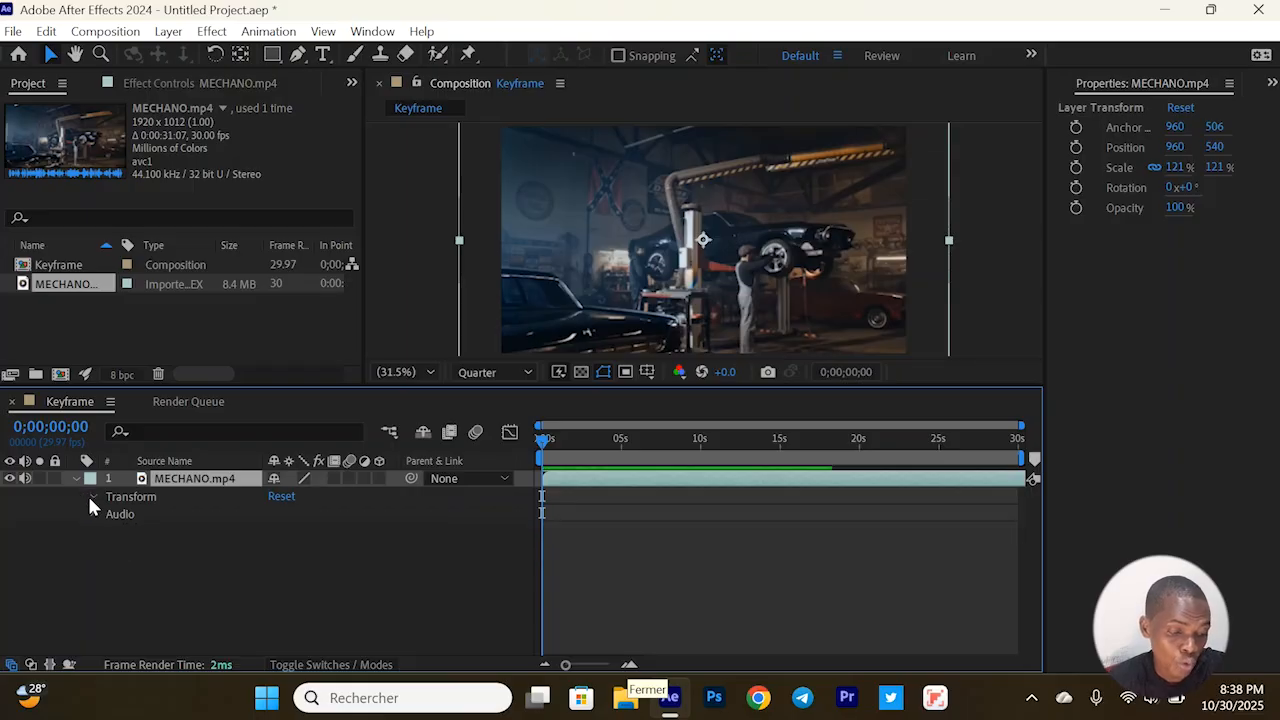
{"action": "left_click", "coordinate": [90, 497]}
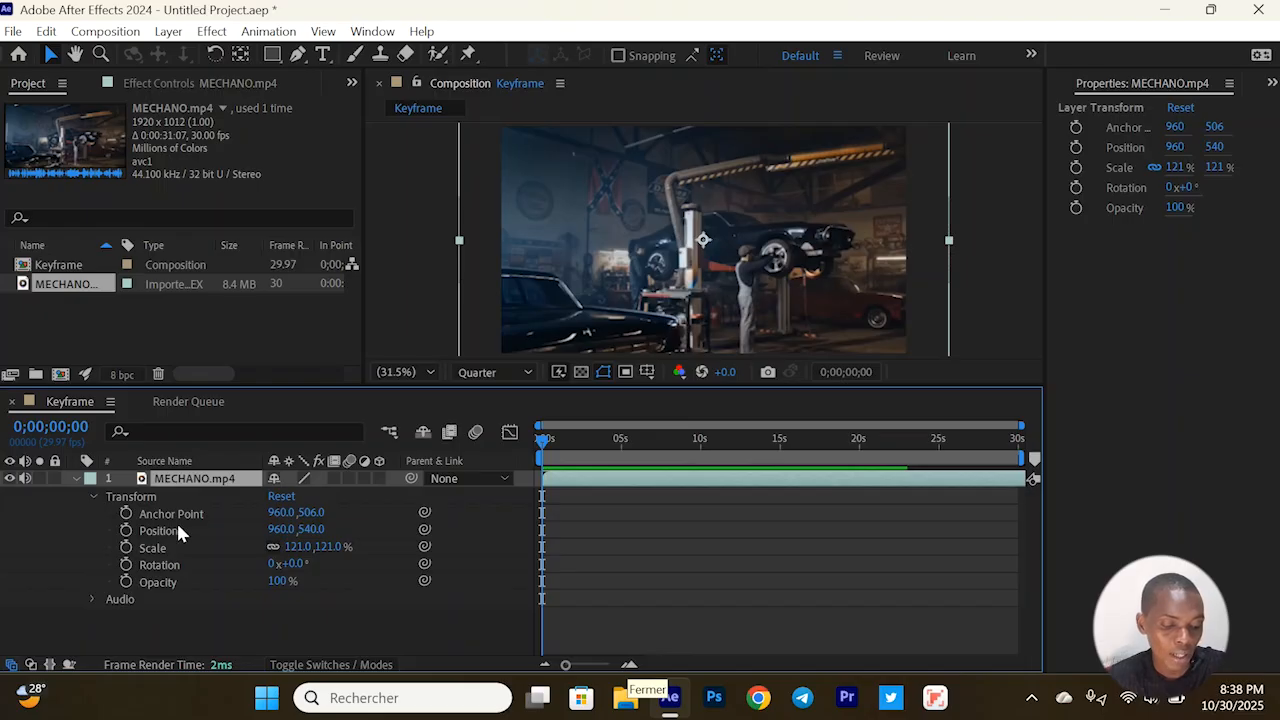
{"action": "left_click", "coordinate": [176, 580]}
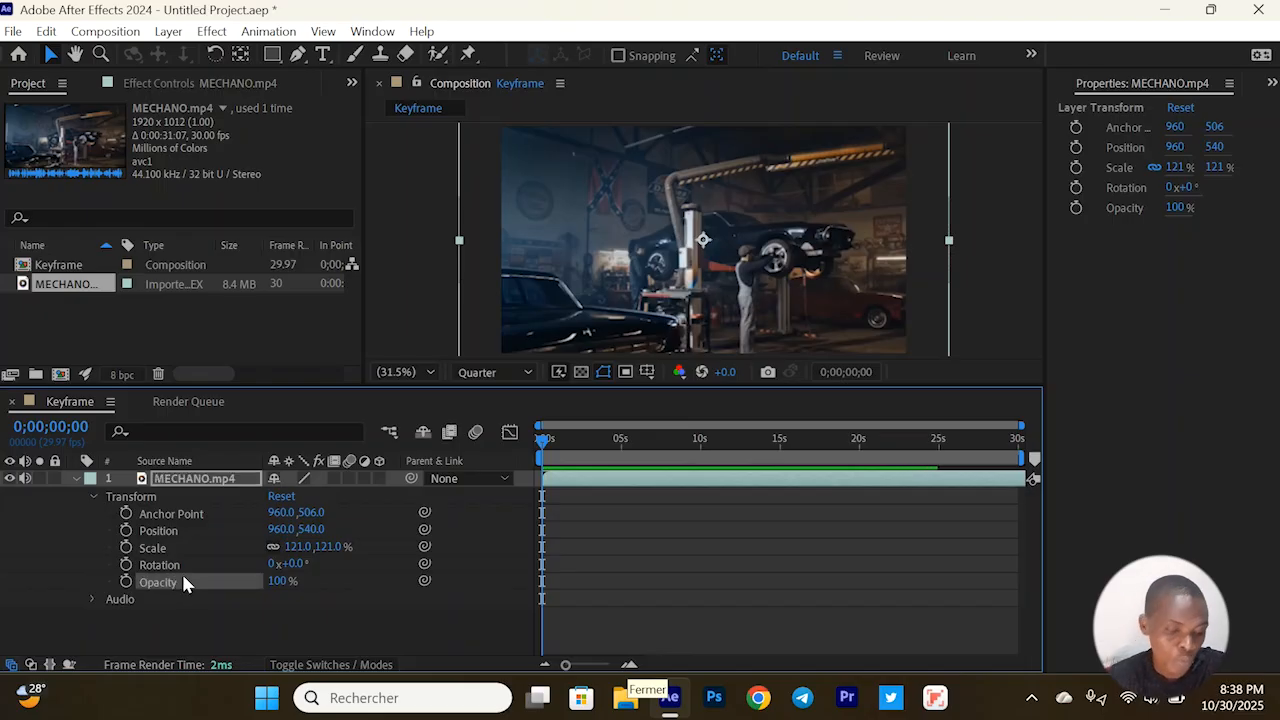
{"action": "left_click", "coordinate": [167, 567]}
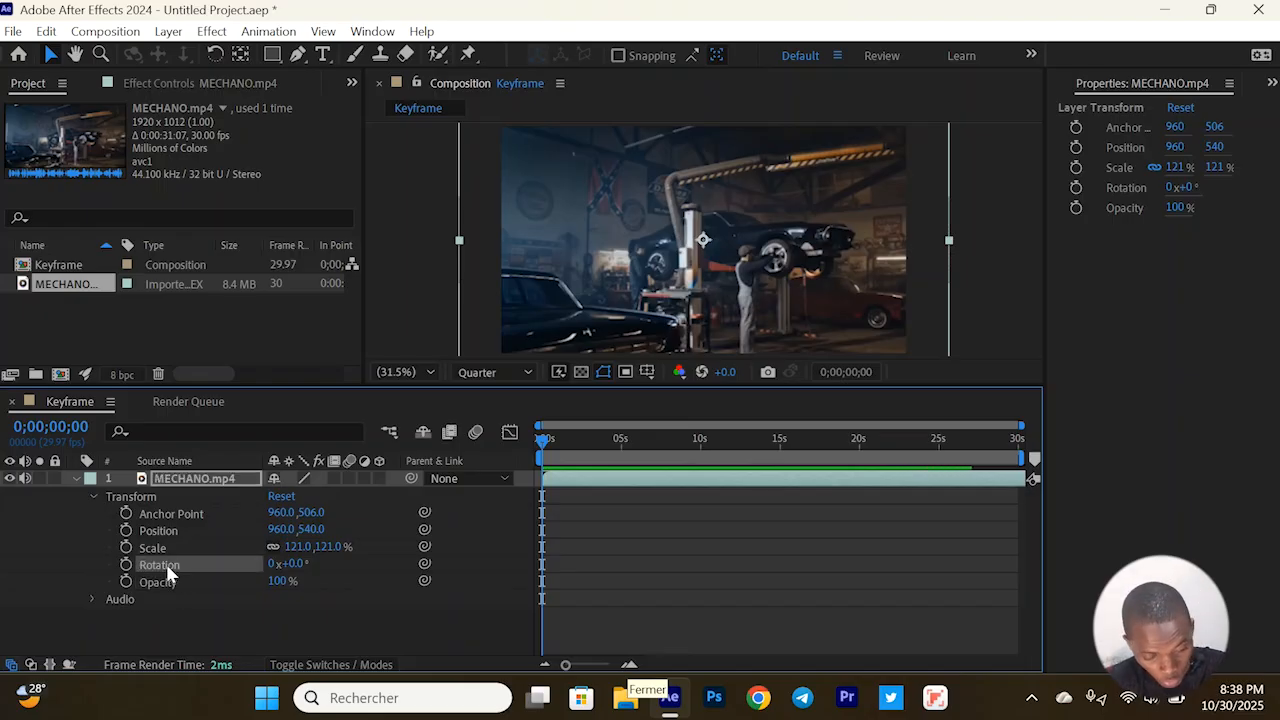
{"action": "left_click", "coordinate": [144, 549]}
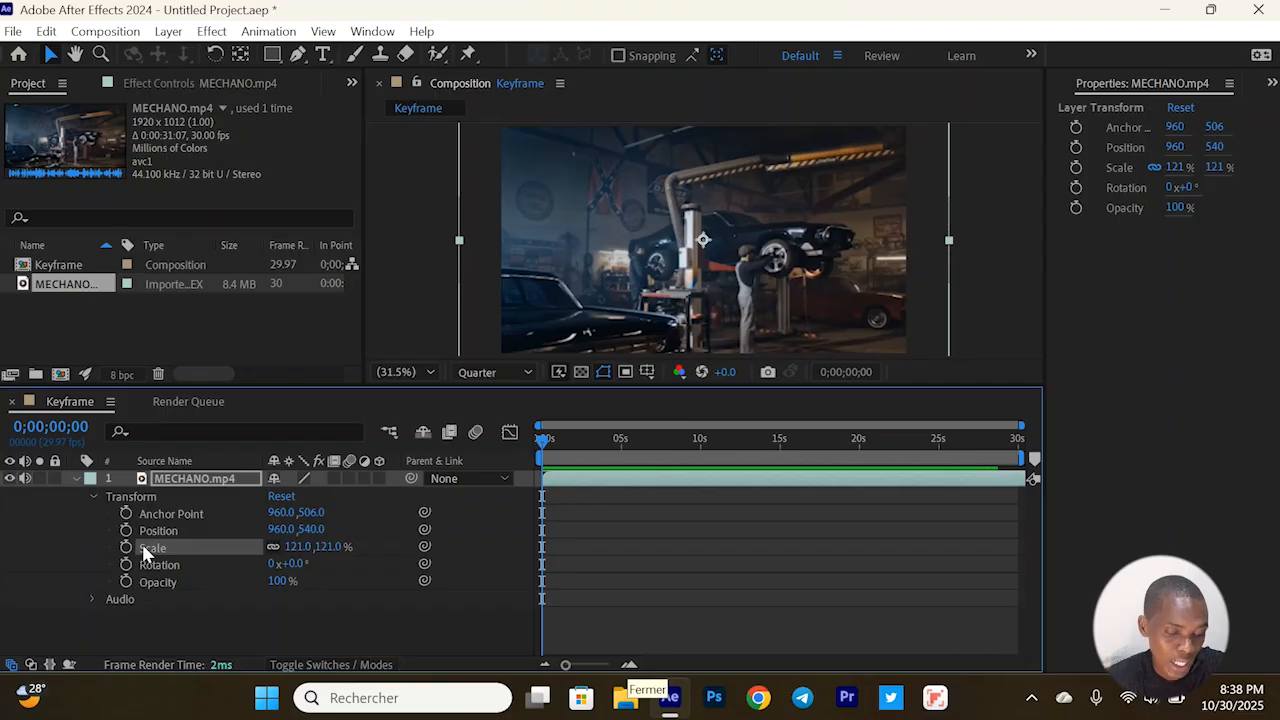
{"action": "left_click", "coordinate": [158, 532]}
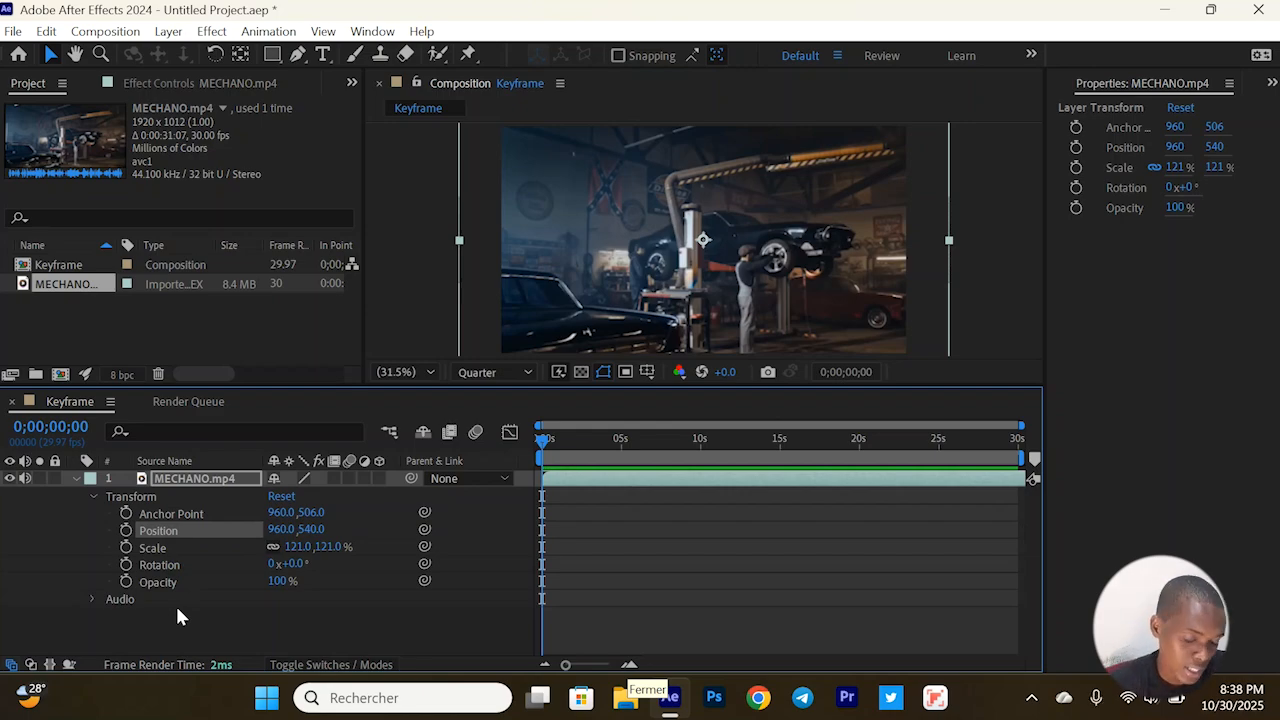
Add an Opacity keyframe at 0;00;00;00 on the MECHANO.mp4 layer and set its value to 0%
{"action": "left_click", "coordinate": [126, 582]}
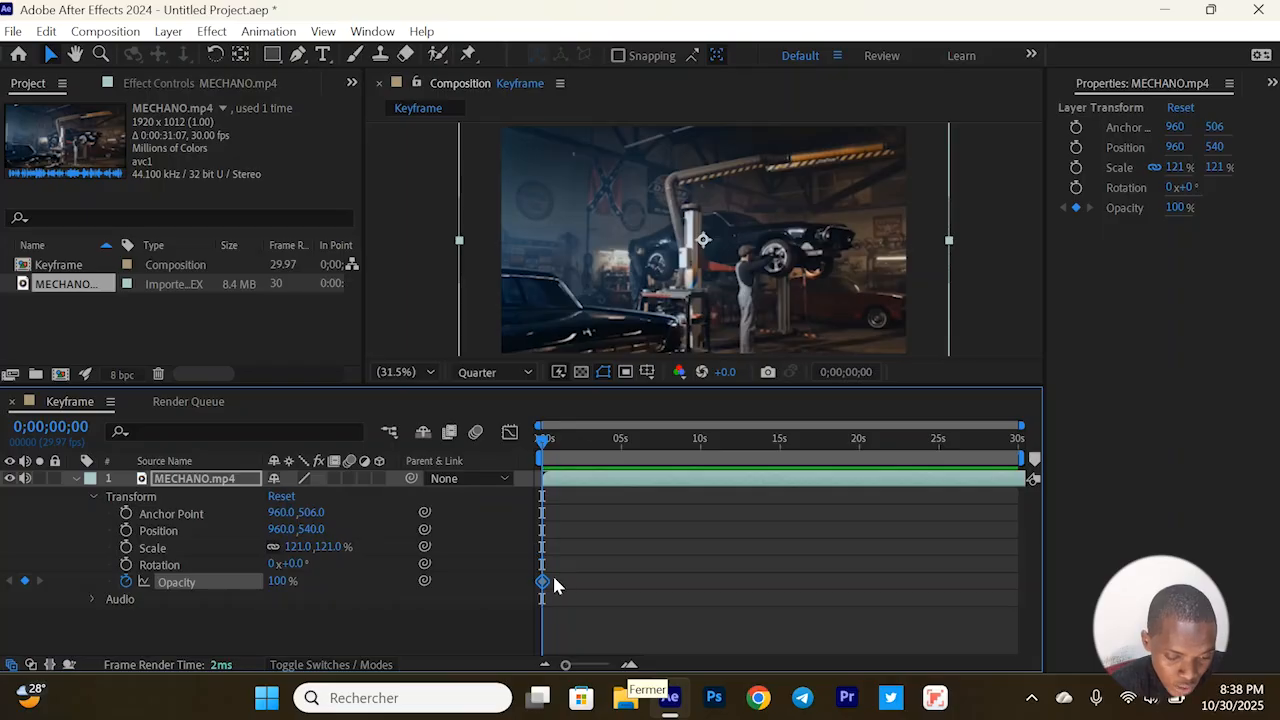
{"action": "mouse_move", "coordinate": [543, 585]}
{"action": "left_mouse_down"}
{"action": "mouse_move", "coordinate": [590, 586]}
{"action": "mouse_move", "coordinate": [542, 584]}
{"action": "left_mouse_up"}
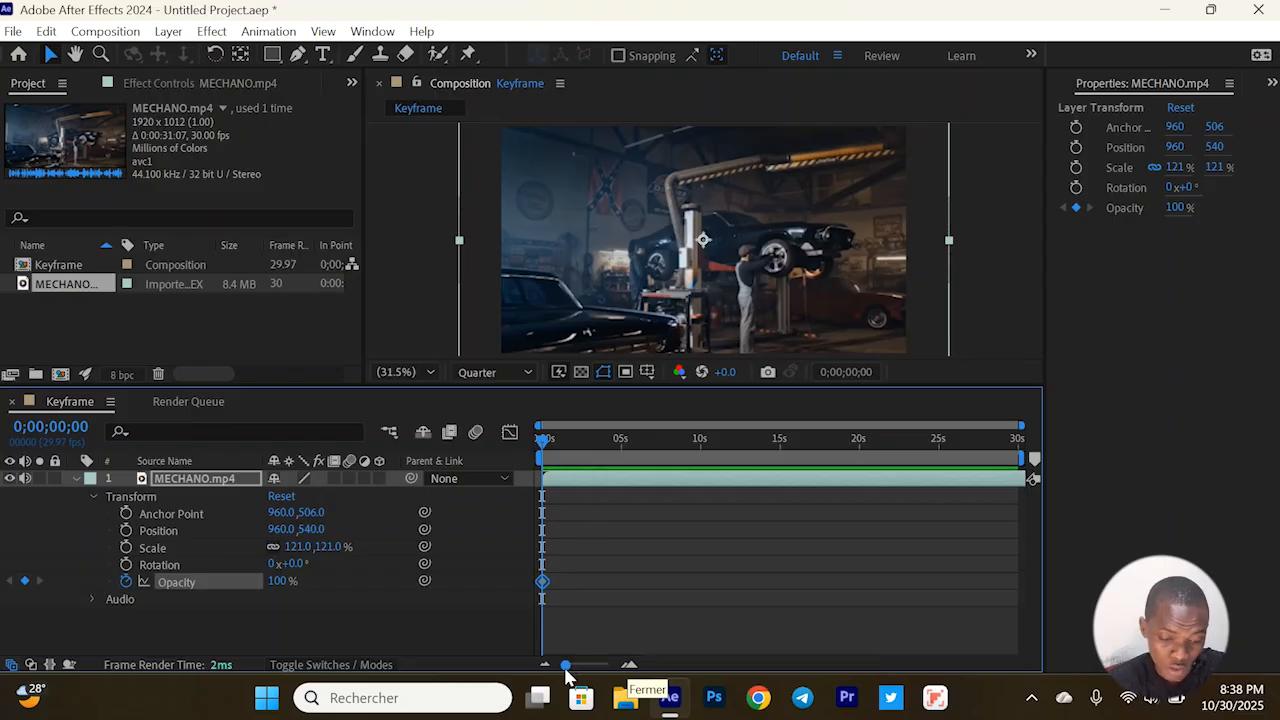
{"action": "left_click_drag", "start_coordinate": [566, 665], "coordinate": [601, 665]}
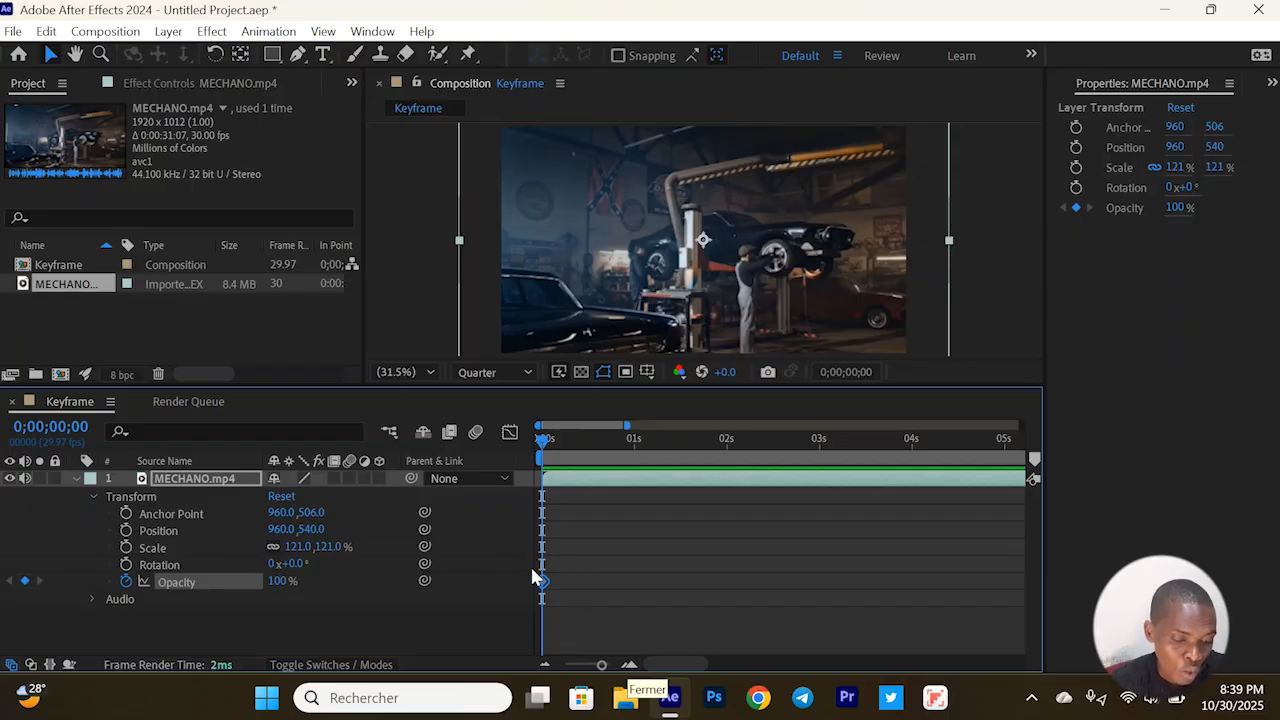
{"action": "left_click_drag", "start_coordinate": [275, 585], "coordinate": [165, 590]}
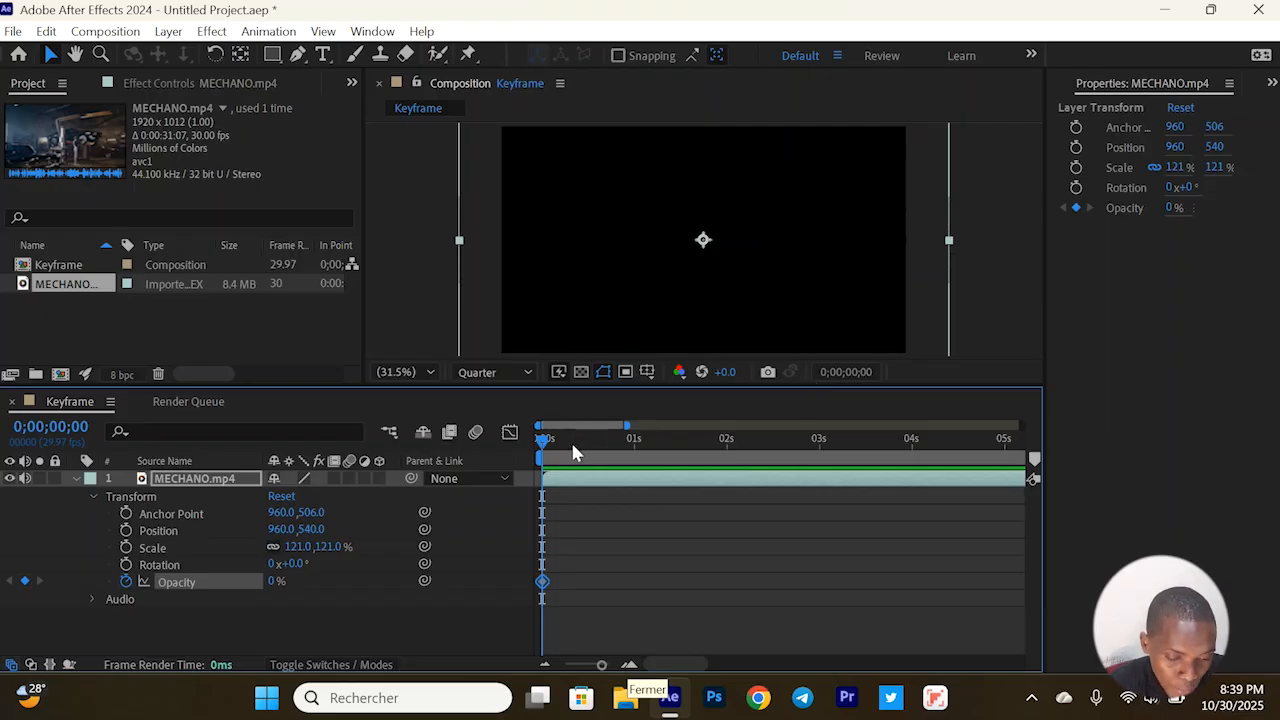
Set the MECHANO.mp4 layer's Opacity to 100% at 0;00;00;15 to create a second keyframe
{"action": "left_click_drag", "start_coordinate": [573, 445], "coordinate": [588, 460]}
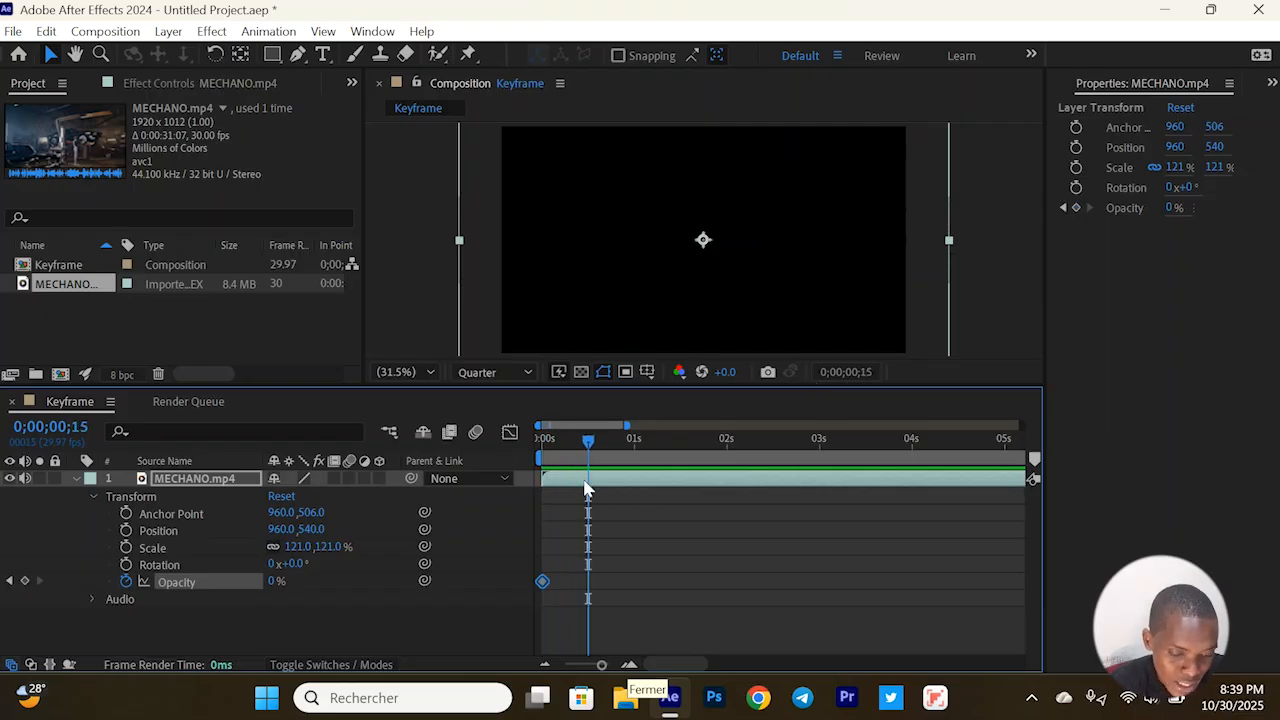
{"action": "left_click", "coordinate": [587, 489]}
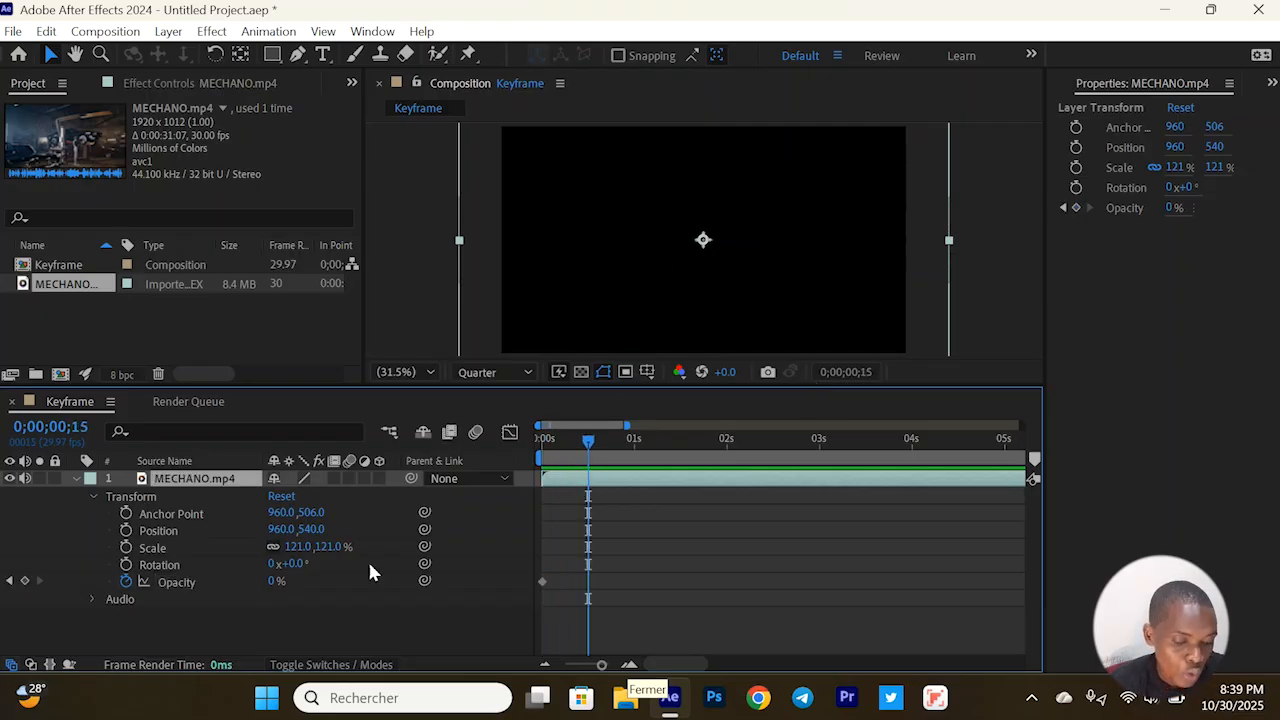
{"action": "left_click", "coordinate": [270, 582]}
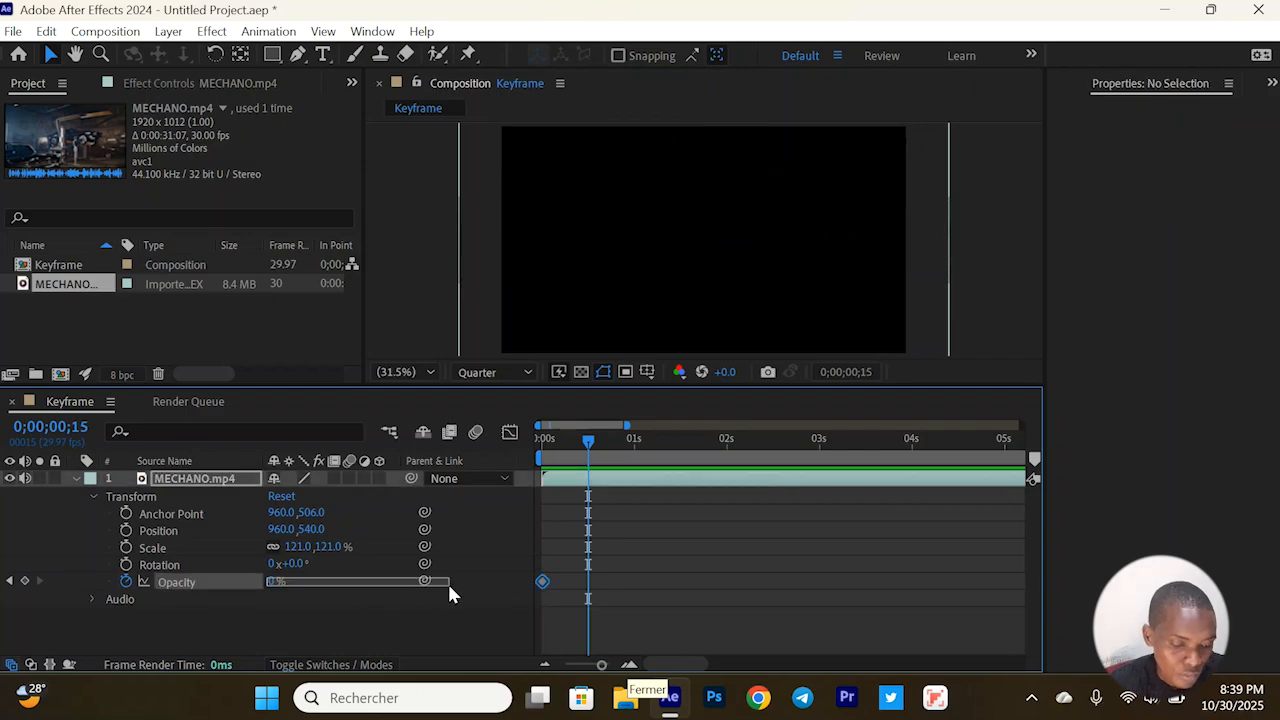
{"action": "left_click_drag", "start_coordinate": [449, 587], "coordinate": [449, 587]}
{"action": "left_click_drag", "start_coordinate": [274, 581], "coordinate": [440, 579]}
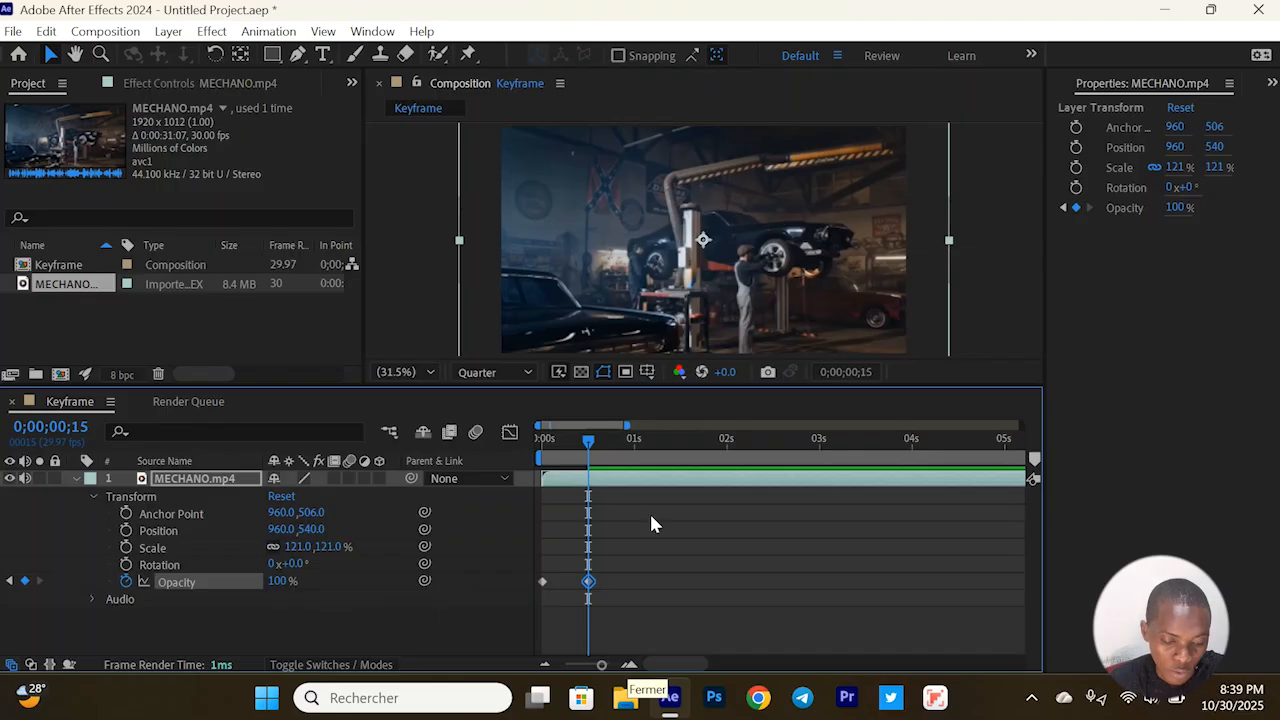
Examine the two Opacity keyframes in the timeline, returning to the first one at 0;00;00;00
{"action": "mouse_move", "coordinate": [590, 580]}
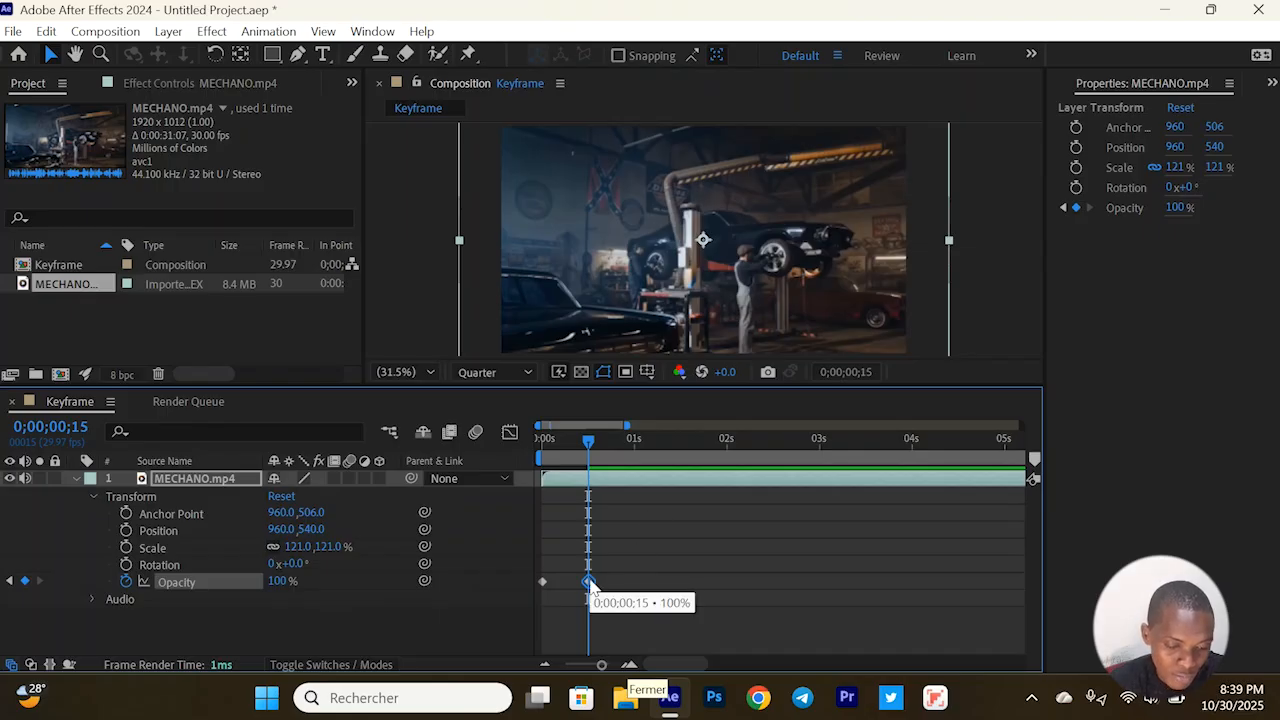
{"action": "left_click", "coordinate": [543, 582]}
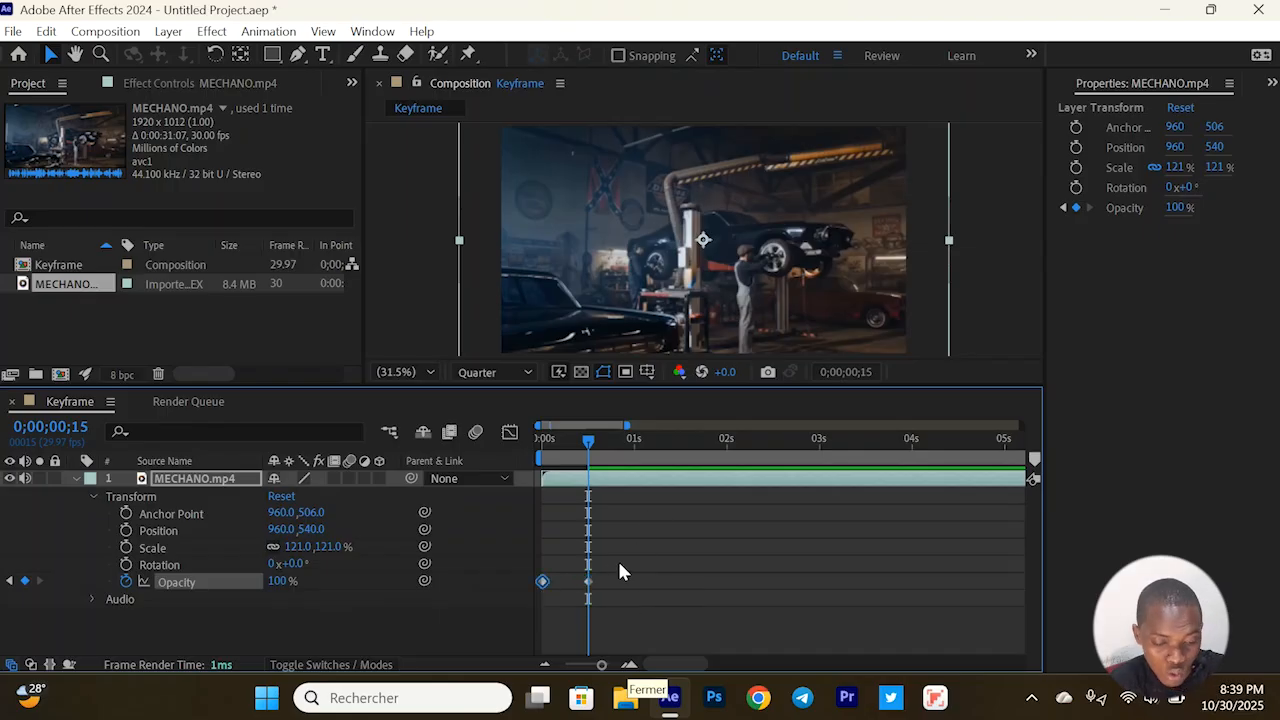
{"action": "mouse_move", "coordinate": [541, 585]}
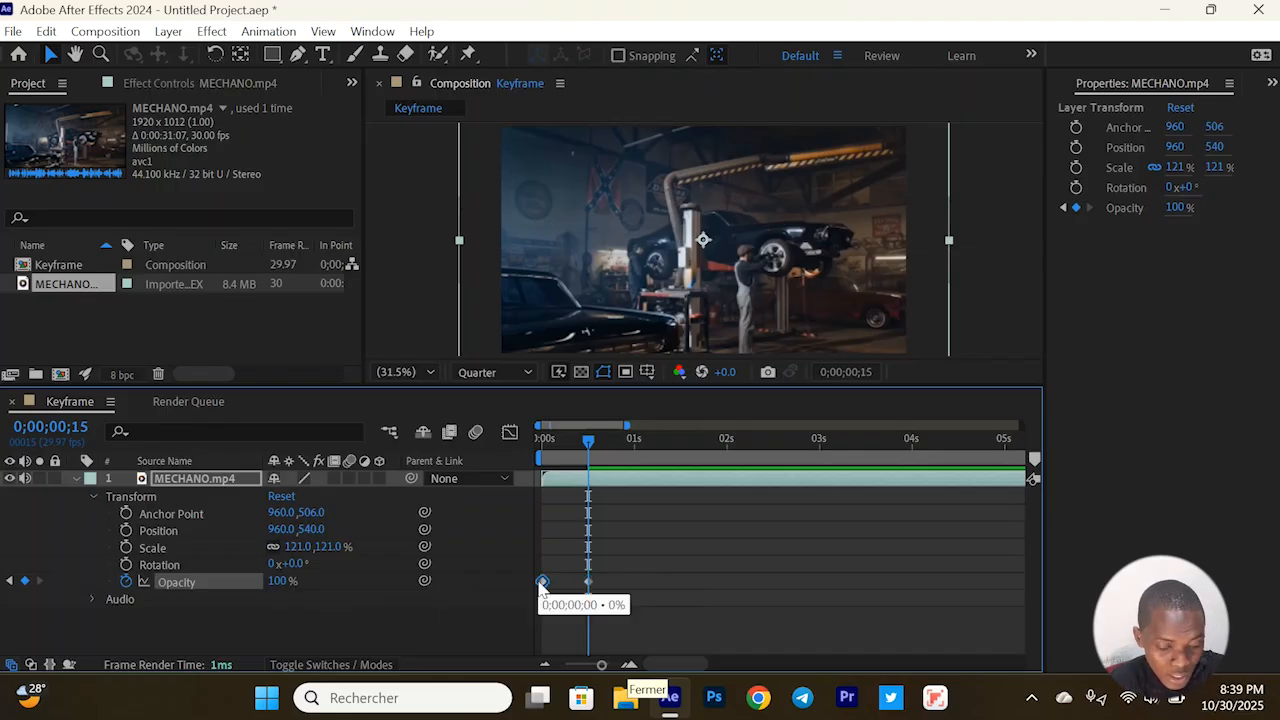
{"action": "left_click", "coordinate": [10, 582]}
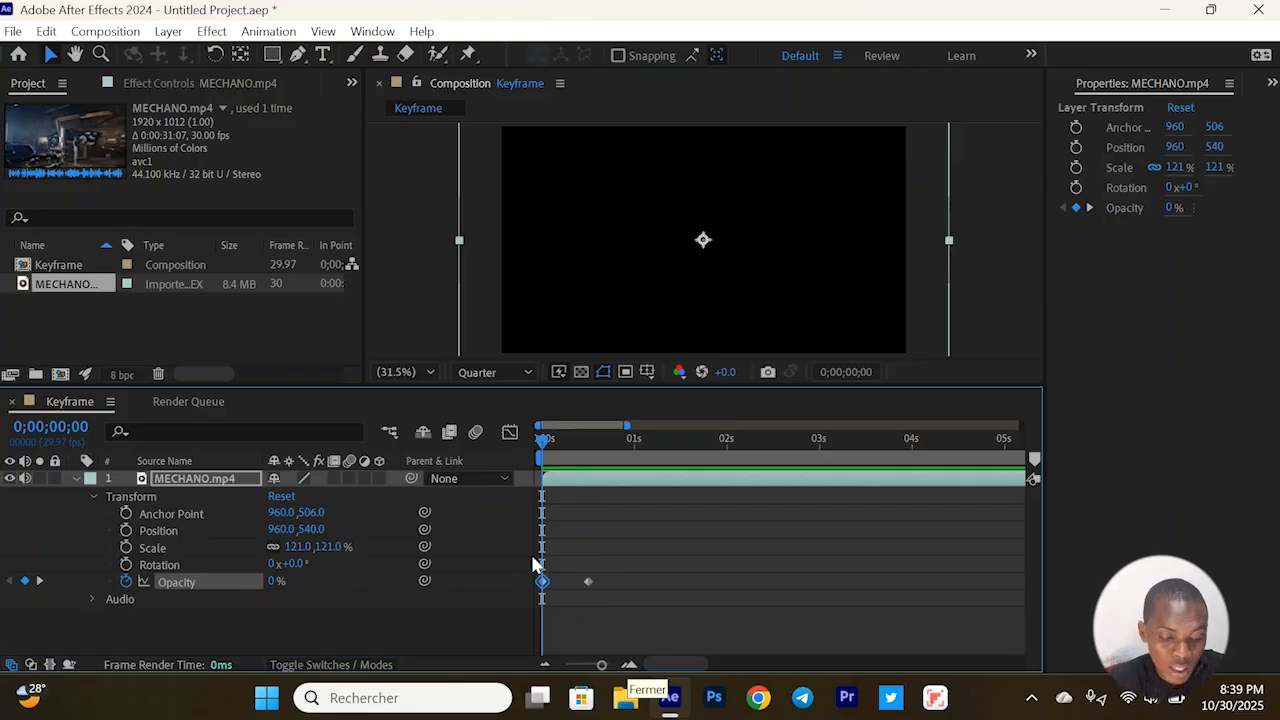
{"action": "left_click", "coordinate": [540, 580]}
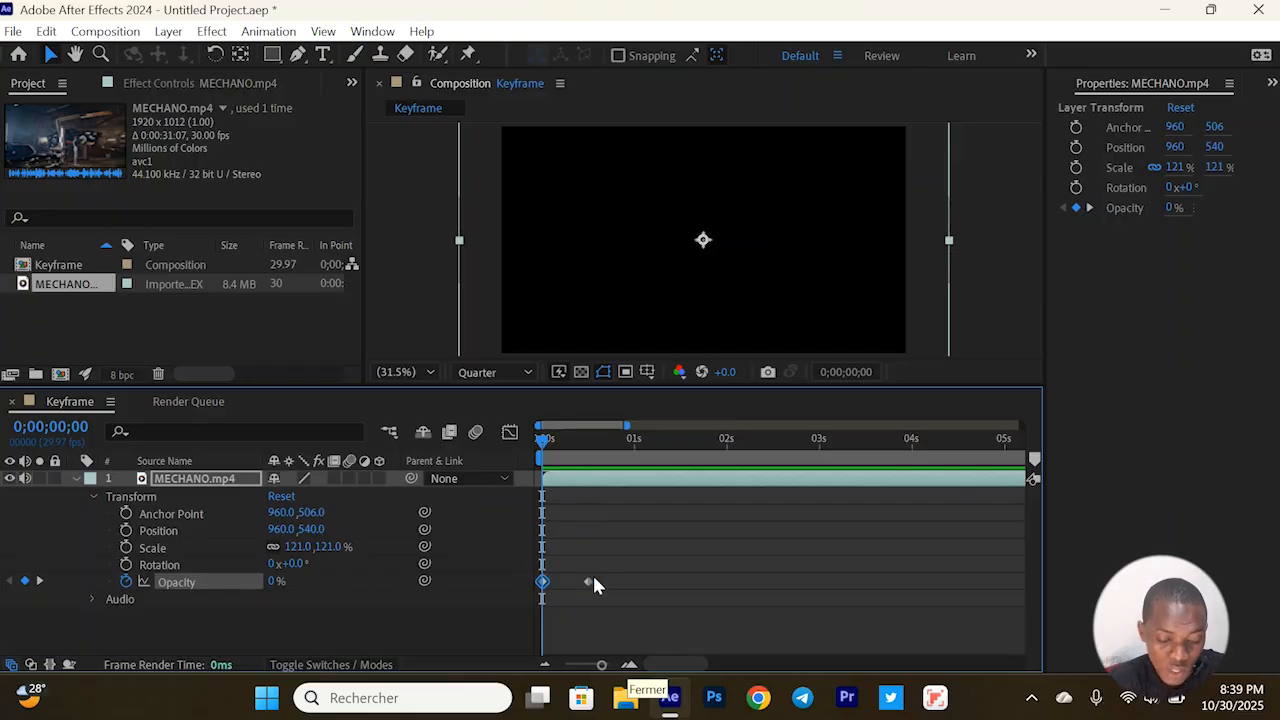
{"action": "left_click", "coordinate": [587, 582]}
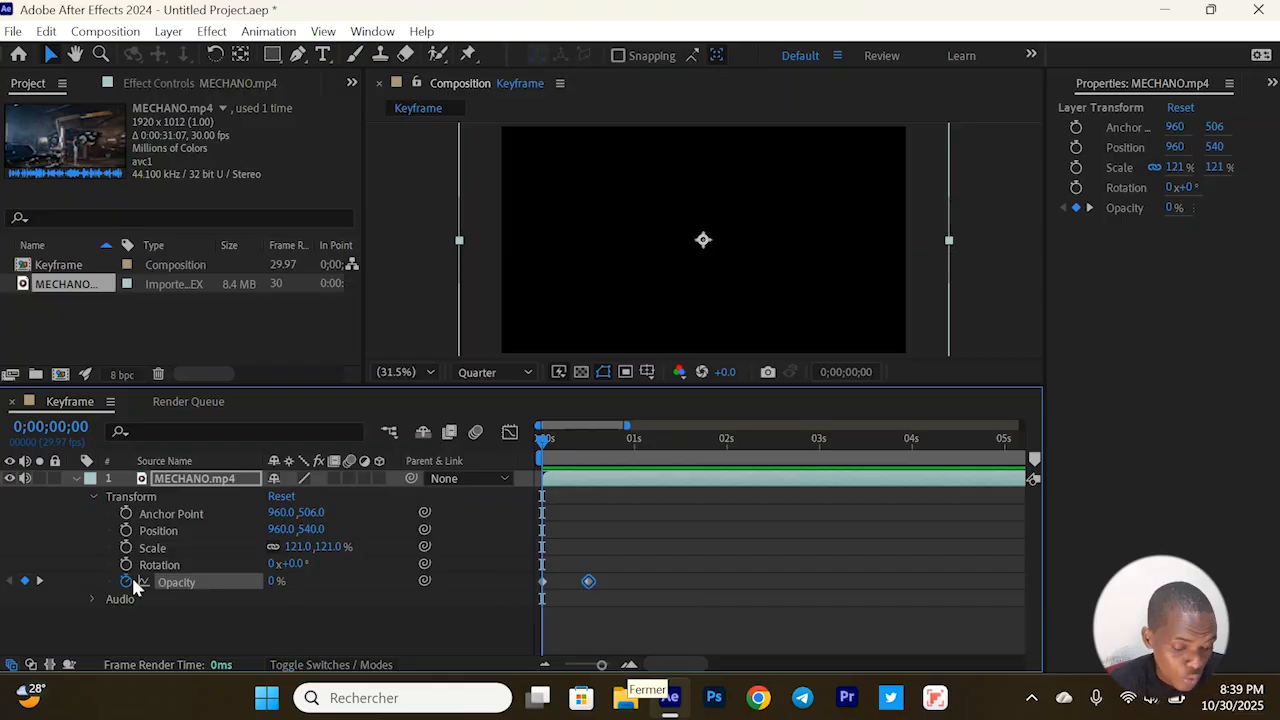
Try an Opacity of 66% at 0;00;00;26 on the MECHANO.mp4 layer, and undo that change
{"action": "left_click", "coordinate": [39, 581]}
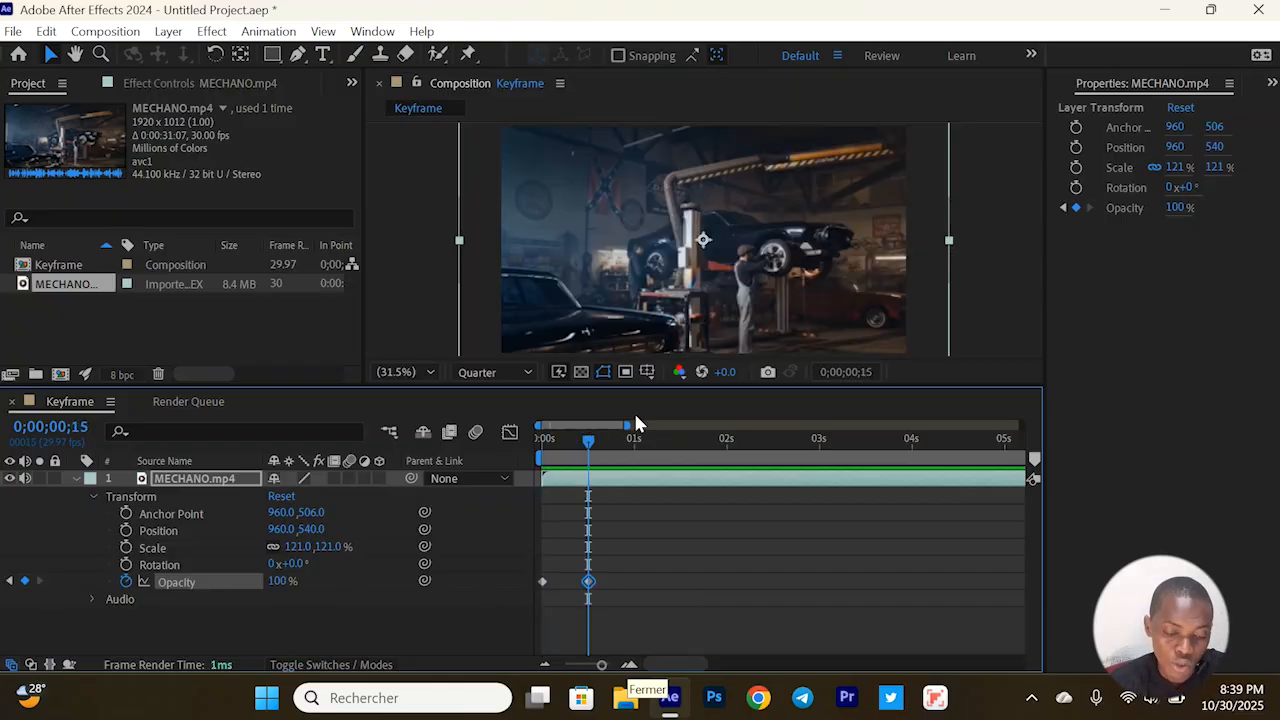
{"action": "left_click", "coordinate": [621, 439]}
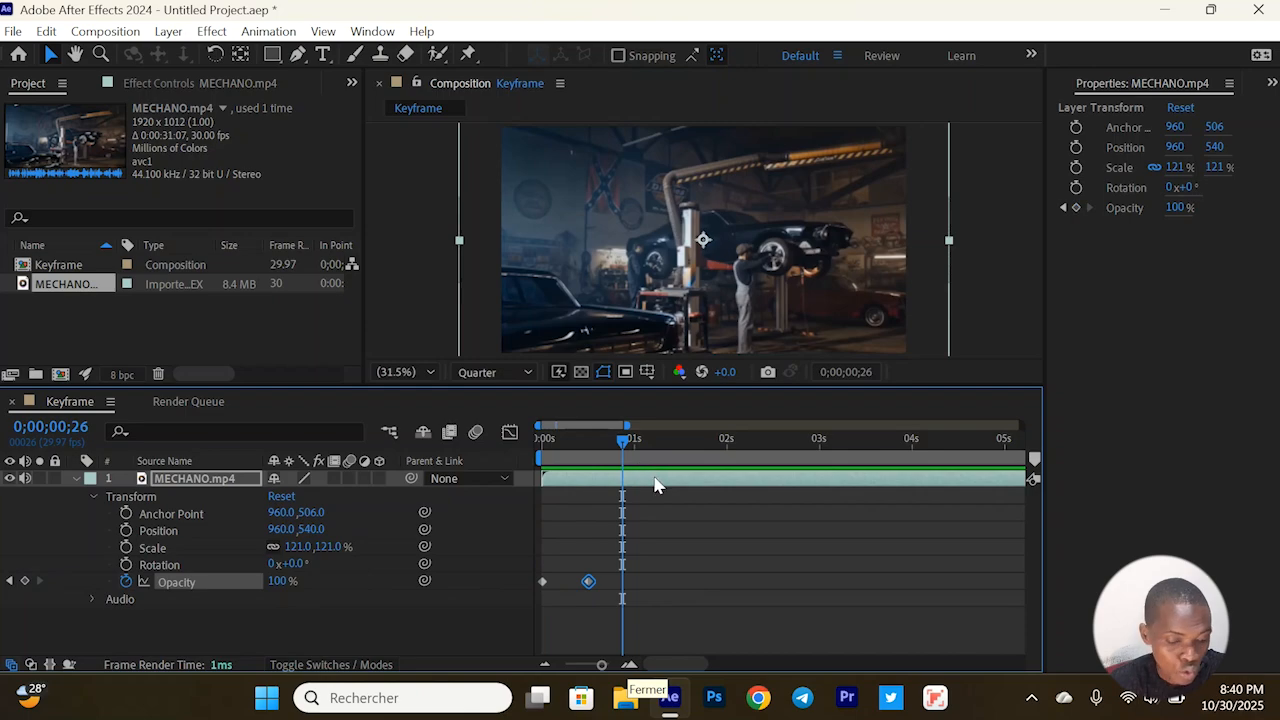
{"action": "left_click_drag", "start_coordinate": [277, 581], "coordinate": [238, 582]}
{"action": "mouse_move", "coordinate": [624, 583]}
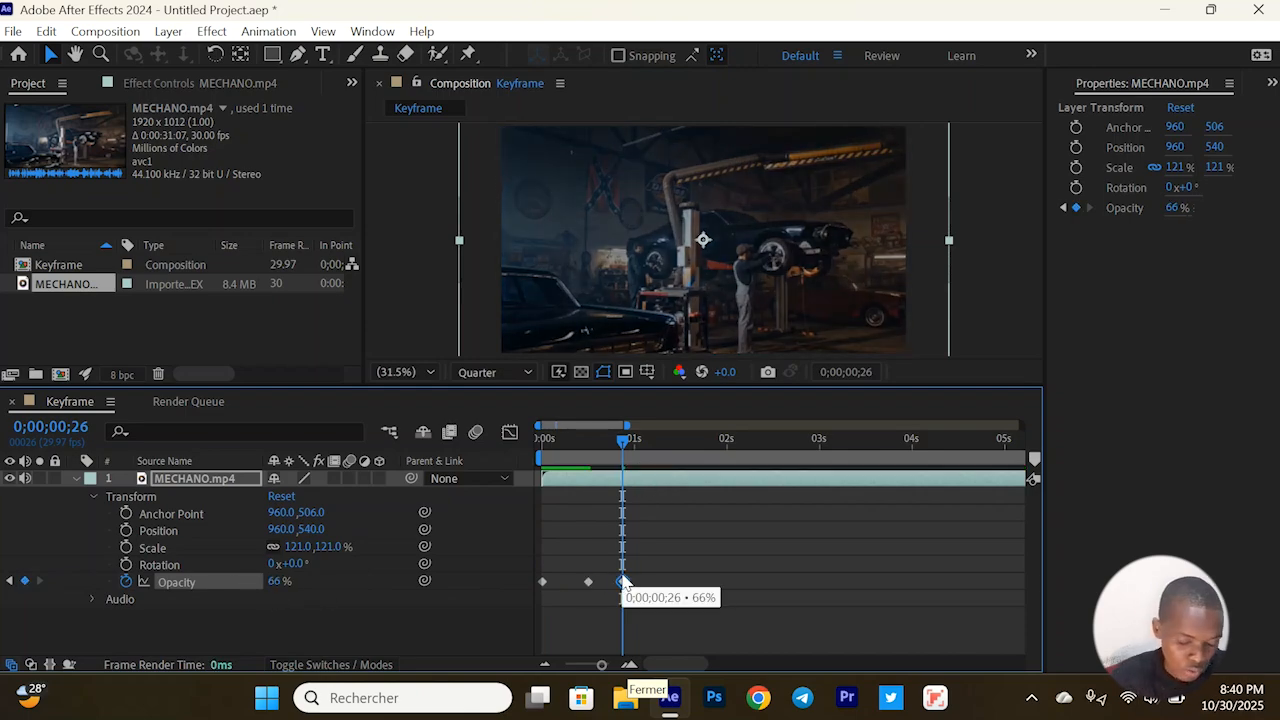
{"action": "key", "text": "ctrl+z"}
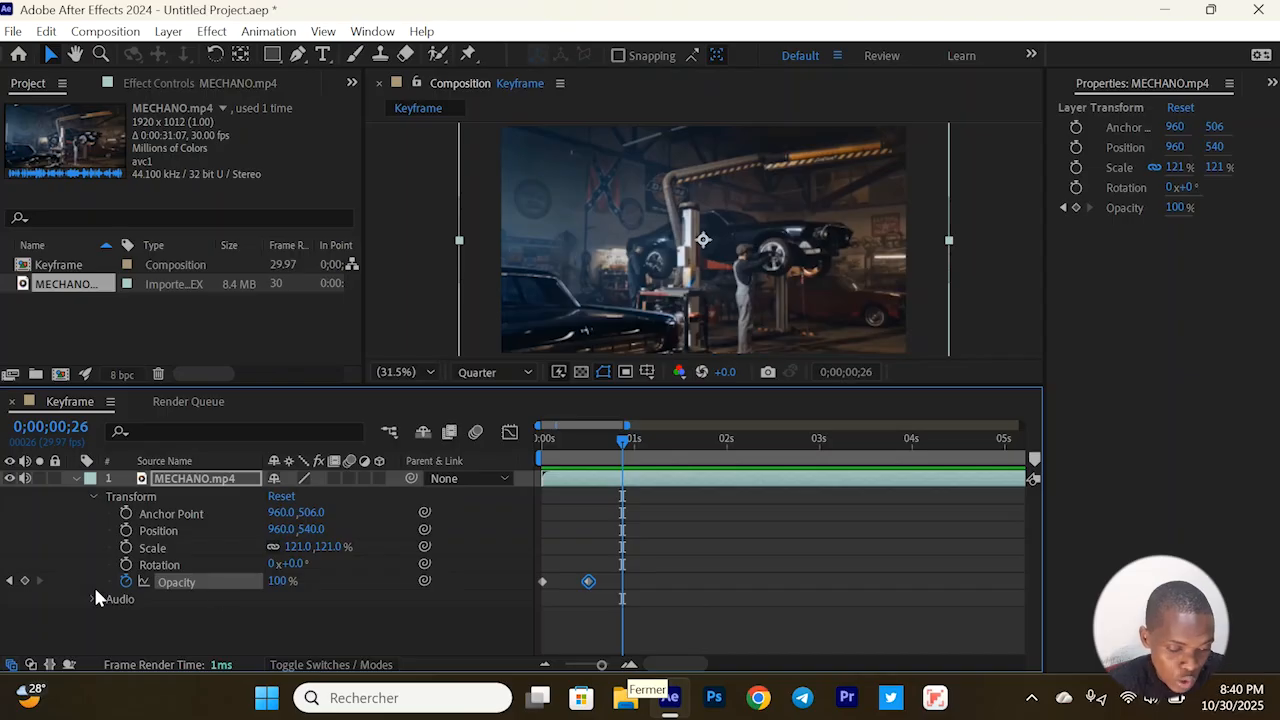
Try an Opacity of 0% on the keyframe at 0;00;00;15, and set it back to 100%
{"action": "left_click", "coordinate": [9, 581]}
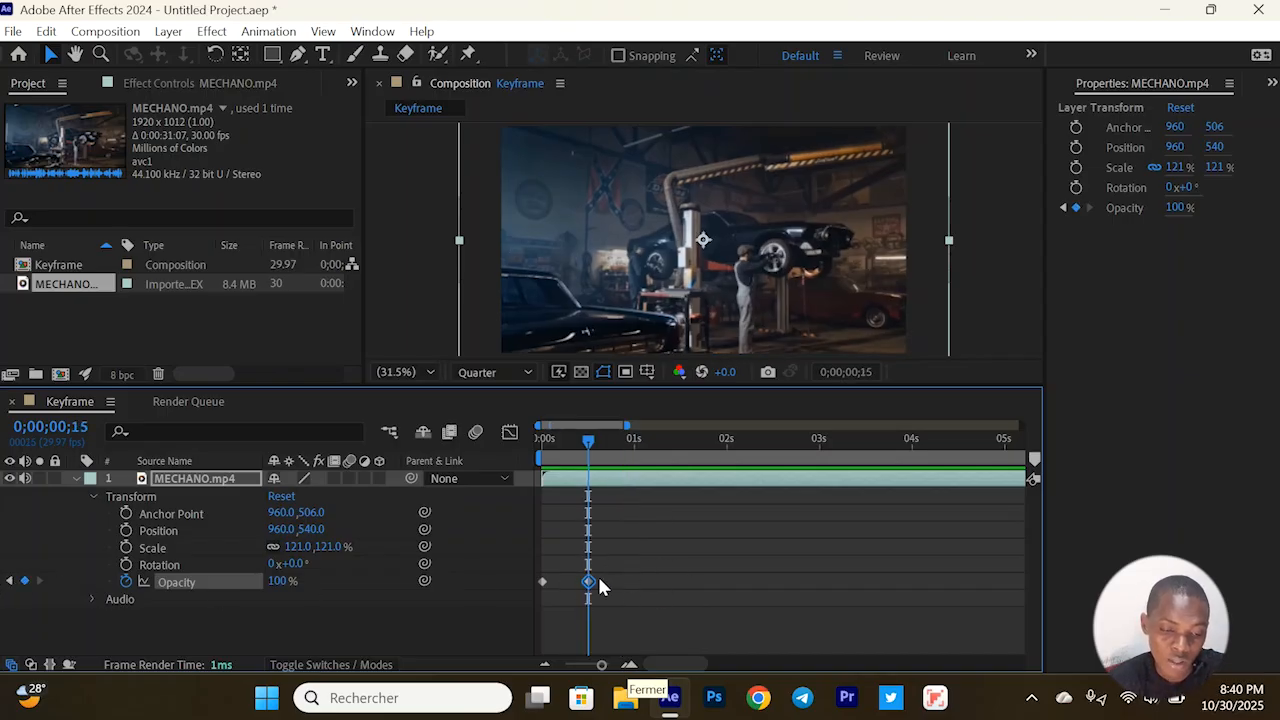
{"action": "left_click_drag", "start_coordinate": [277, 582], "coordinate": [376, 574]}
{"action": "type", "text": "0"}
{"action": "key", "text": "Return"}
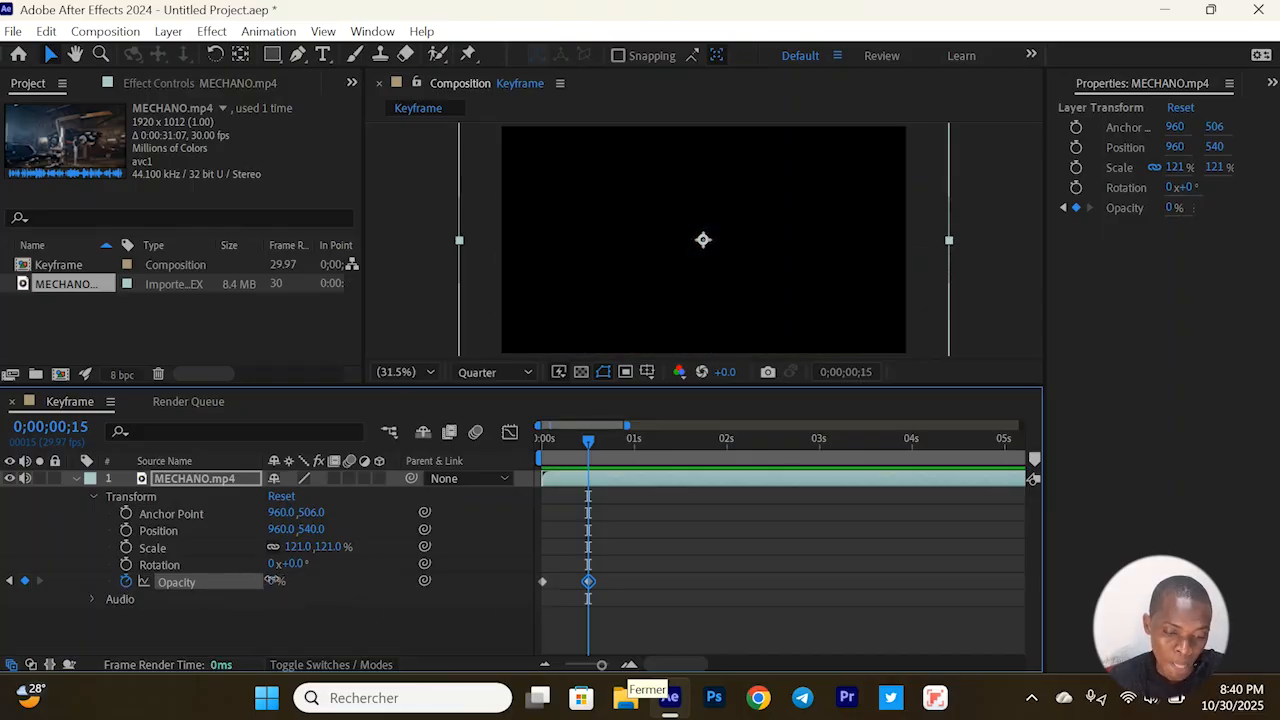
{"action": "left_click_drag", "start_coordinate": [273, 582], "coordinate": [391, 577]}
Play the opacity fade-in from the start of the composition and go through its two keyframes
{"action": "left_click_drag", "start_coordinate": [559, 440], "coordinate": [529, 441]}
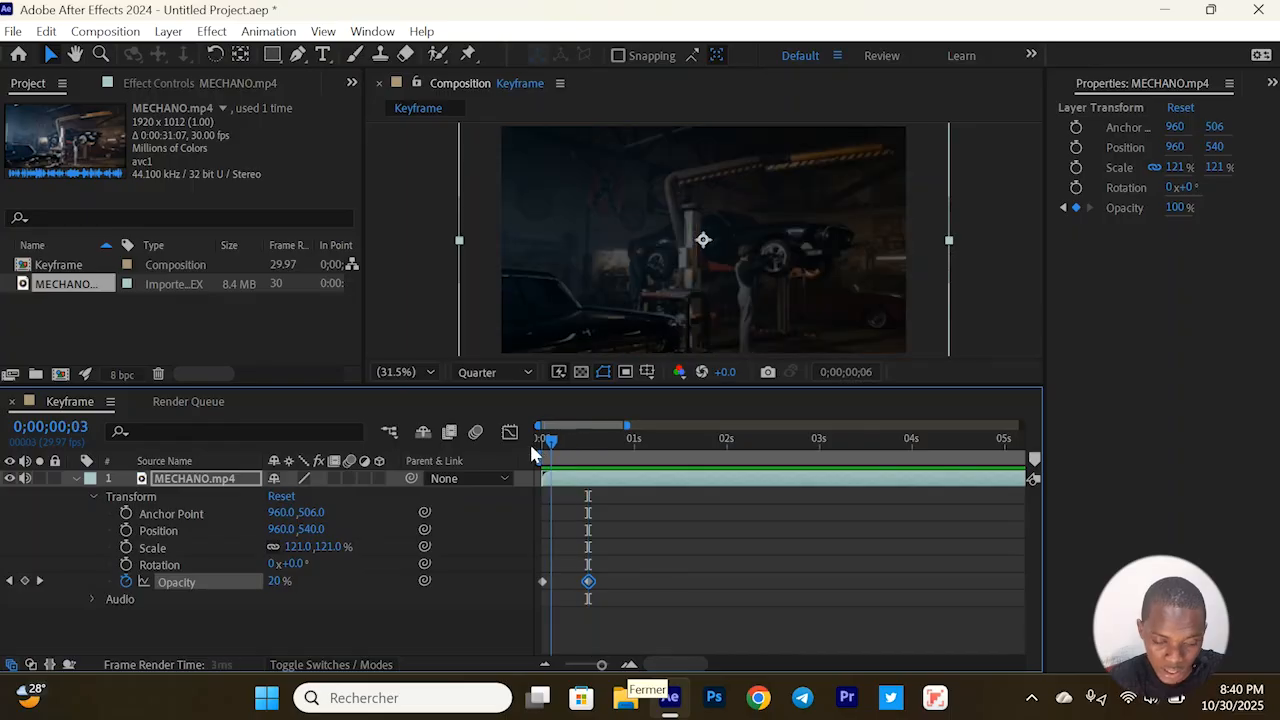
{"action": "key", "text": "space"}
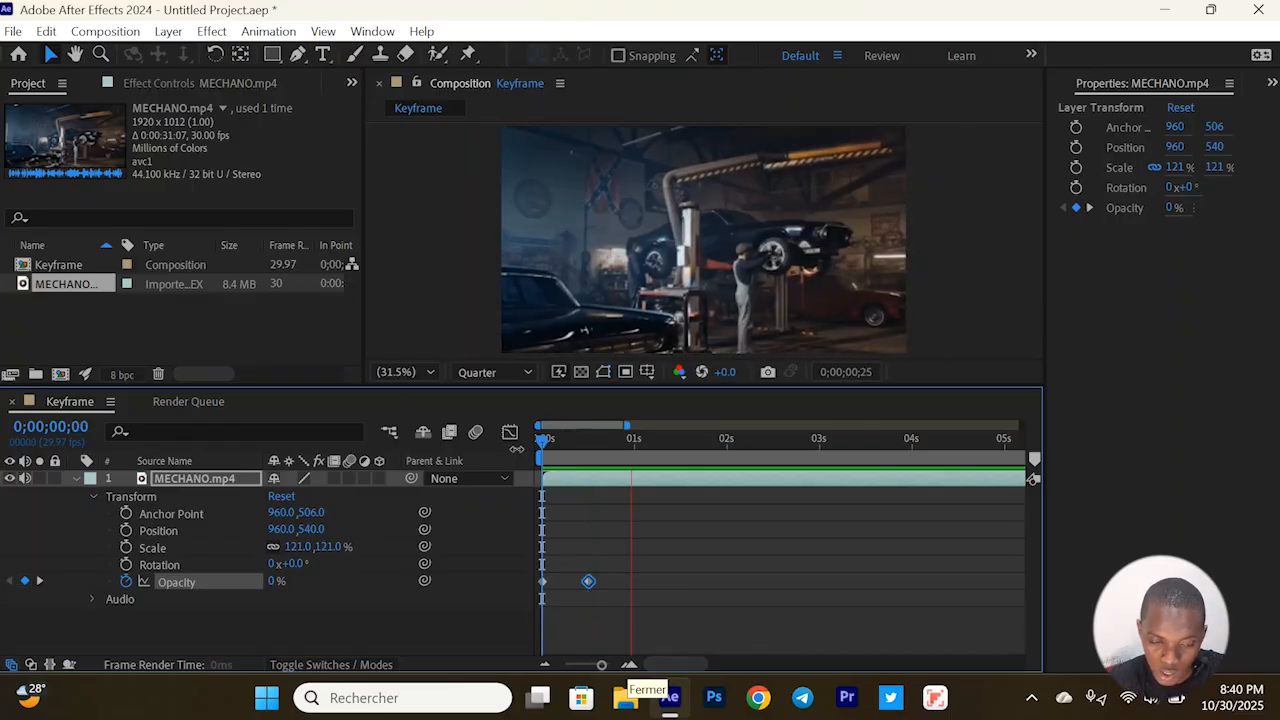
{"action": "key", "text": "space"}
{"action": "key", "text": "Home"}
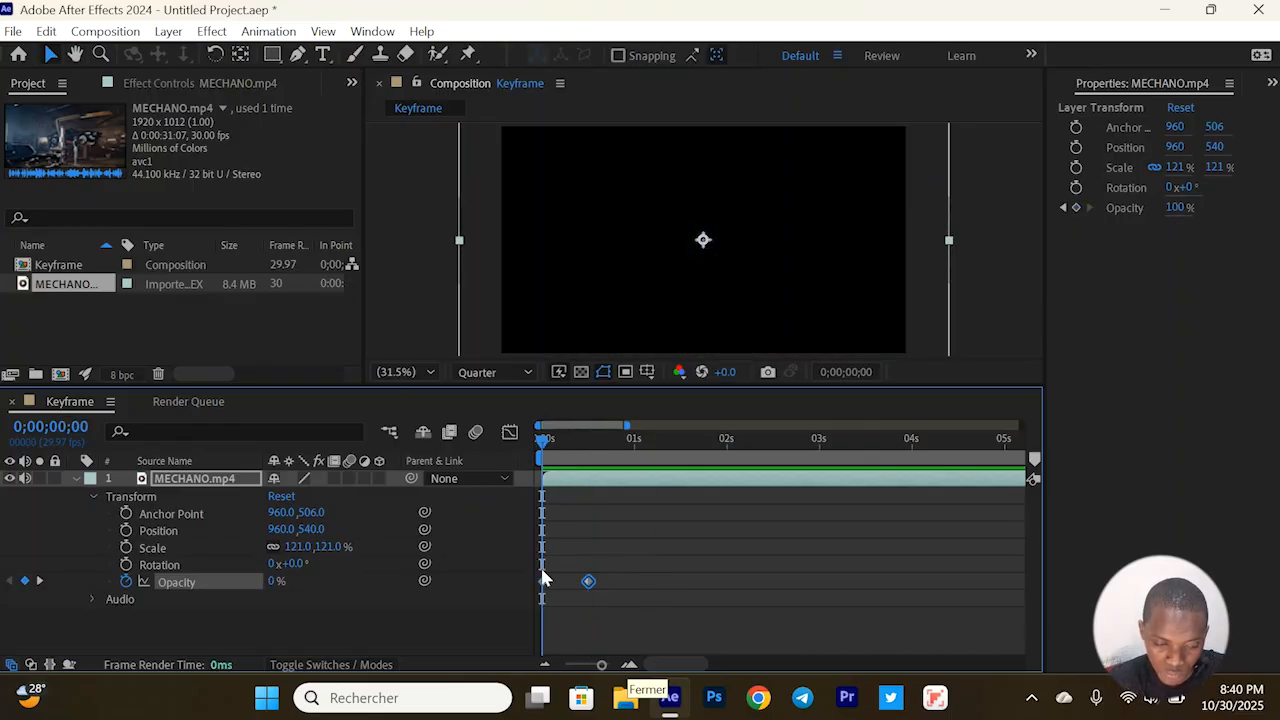
{"action": "left_click", "coordinate": [542, 581]}
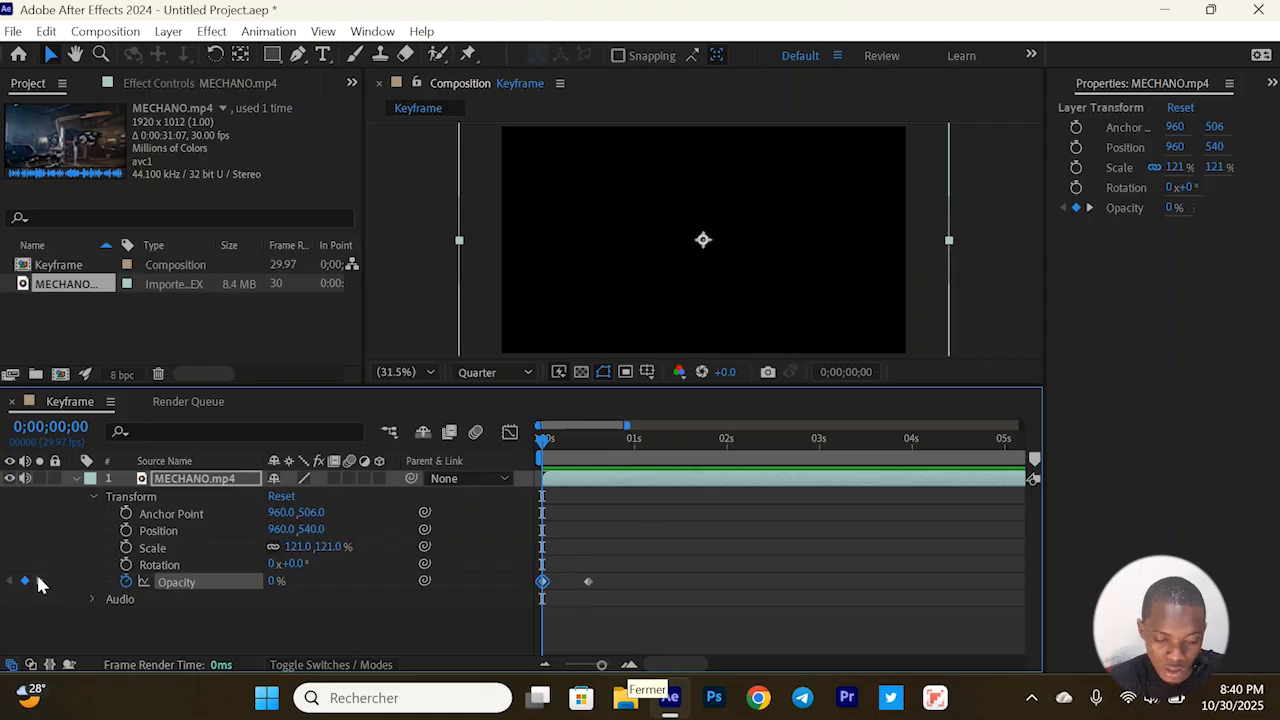
{"action": "left_click", "coordinate": [39, 581]}
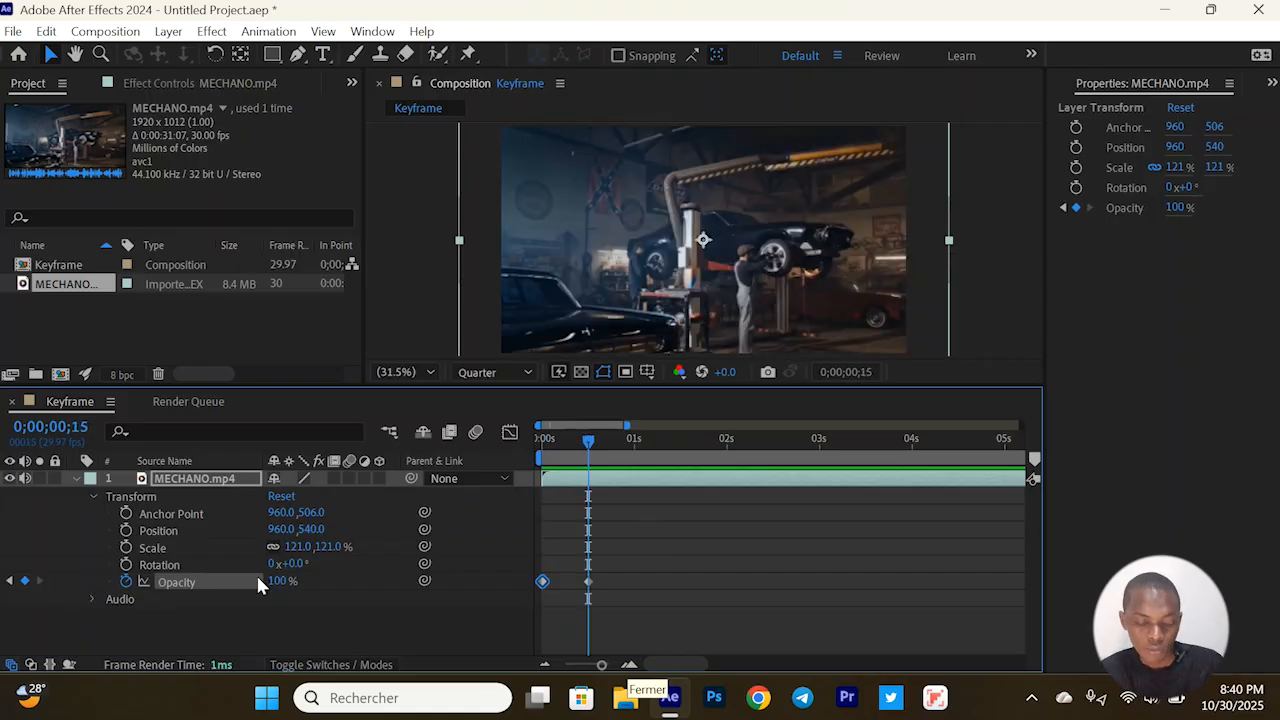
Add a 100% Opacity keyframe at 0;00;01;01 and set the Opacity to 0% at 0;00;01;11 for a fade-out
{"action": "left_click", "coordinate": [637, 438]}
{"action": "left_click", "coordinate": [25, 581]}
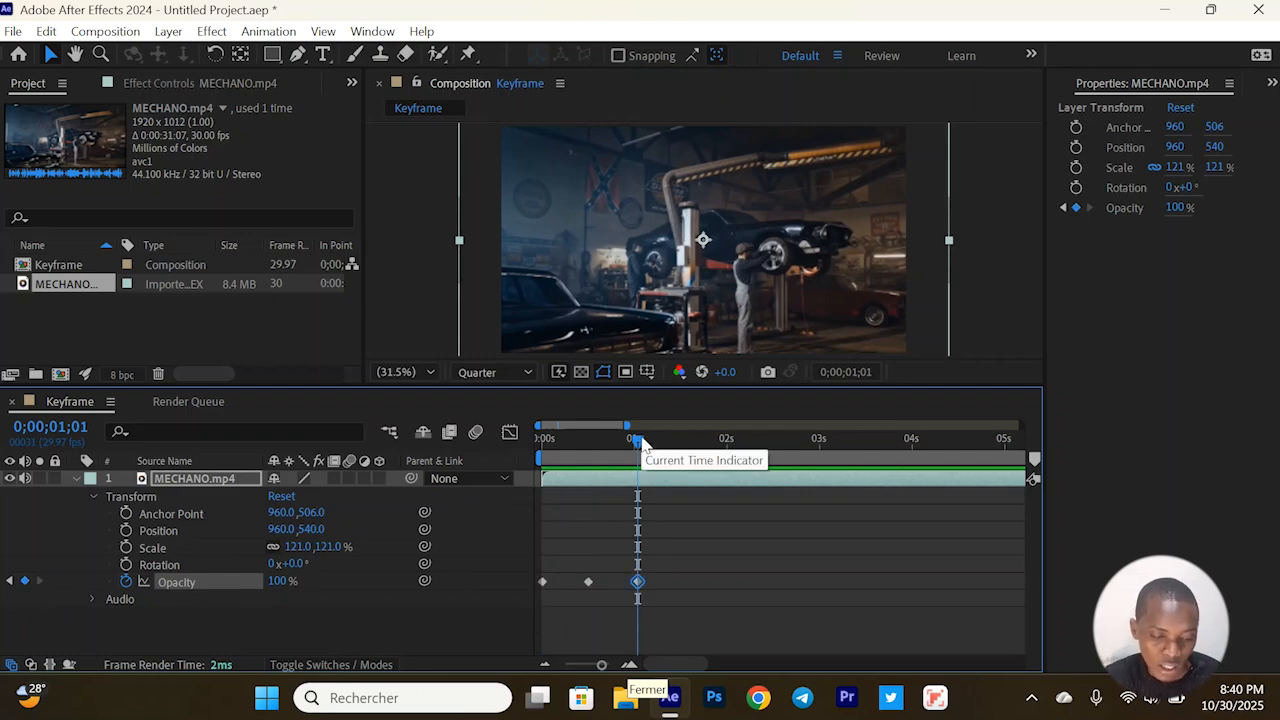
{"action": "left_click_drag", "start_coordinate": [640, 443], "coordinate": [671, 486]}
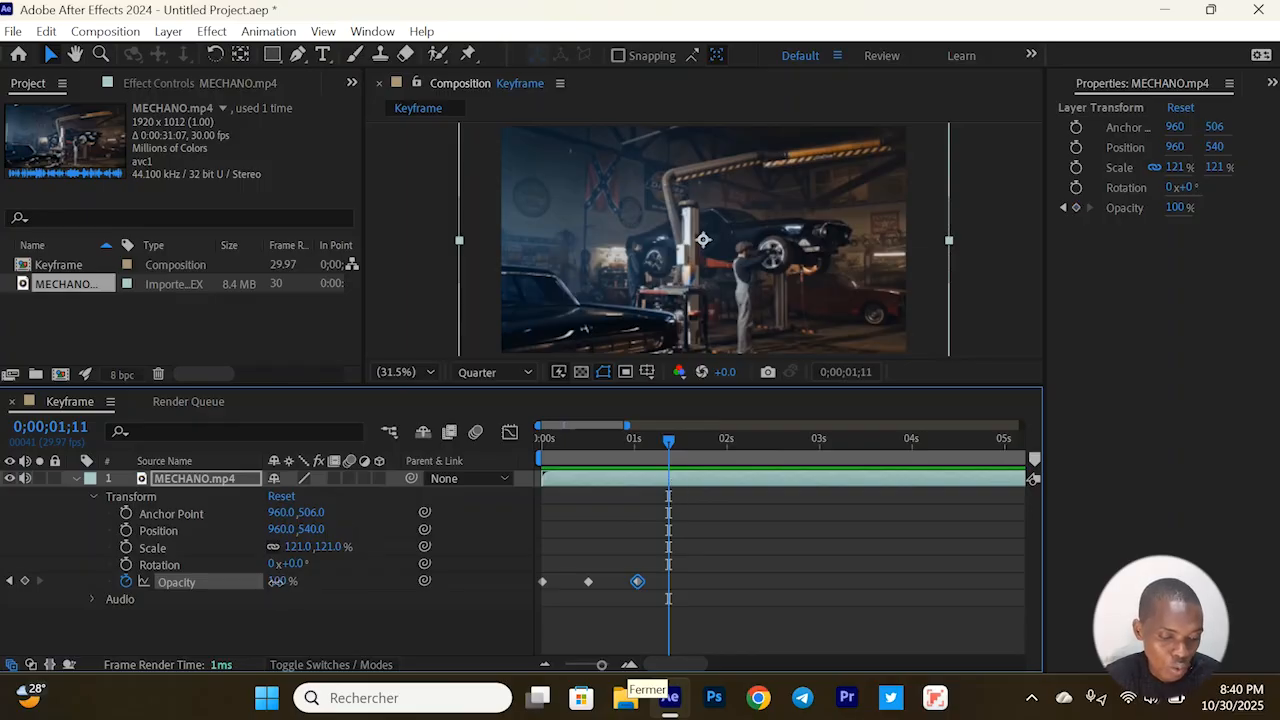
{"action": "left_click_drag", "start_coordinate": [280, 581], "coordinate": [129, 601]}
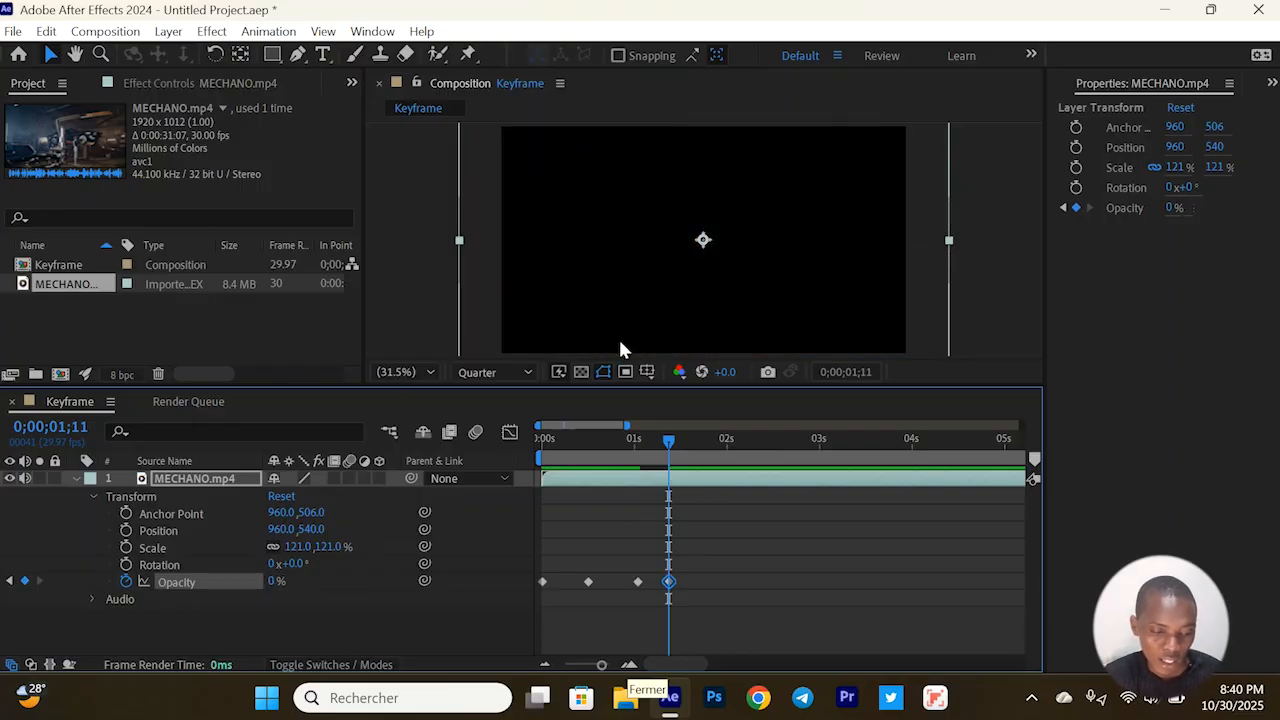
Play the fade-in and fade-out from the start, and examine the last Opacity keyframe at 0;00;01;11
{"action": "key", "text": "space"}
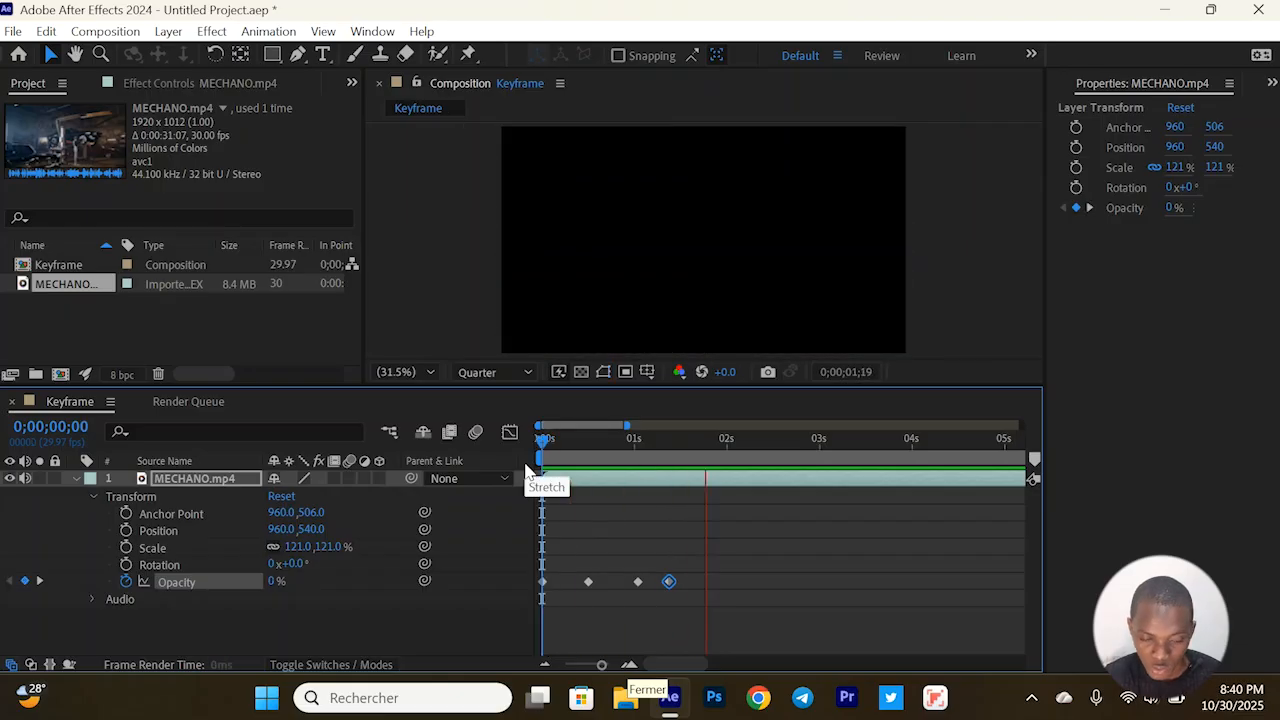
{"action": "key", "text": "space"}
{"action": "left_click", "coordinate": [666, 579]}
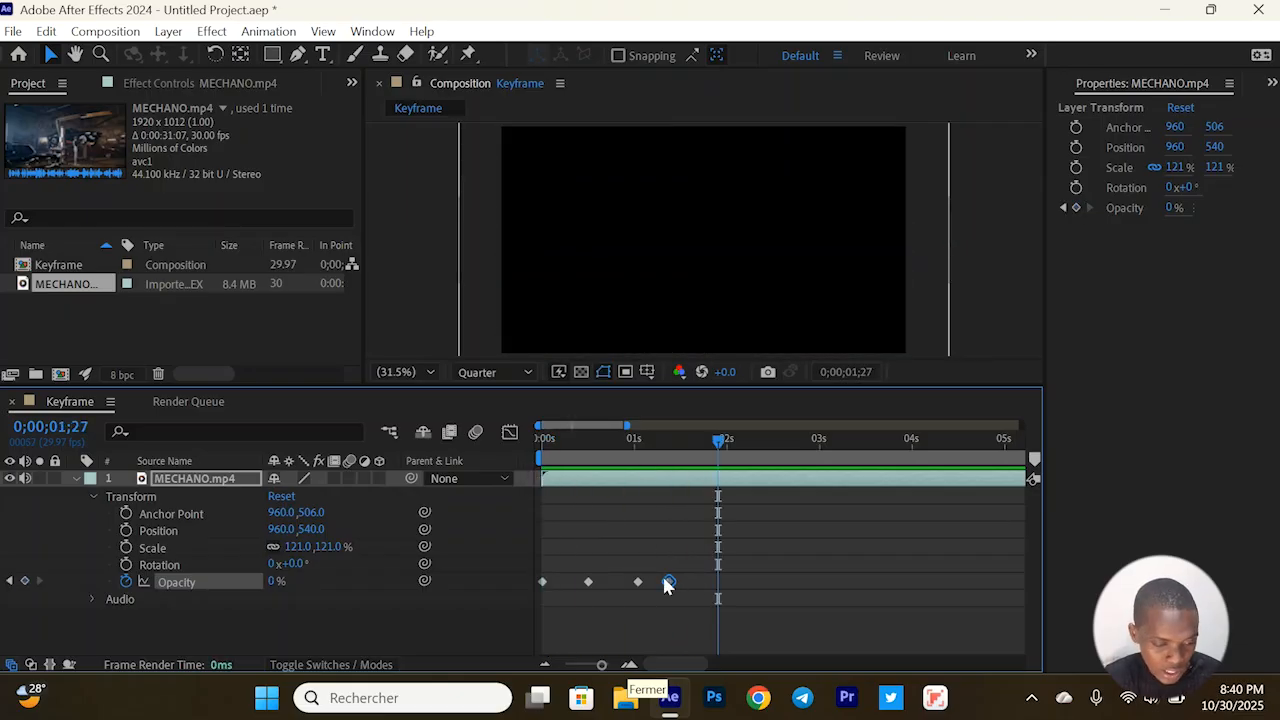
{"action": "left_click", "coordinate": [9, 580]}
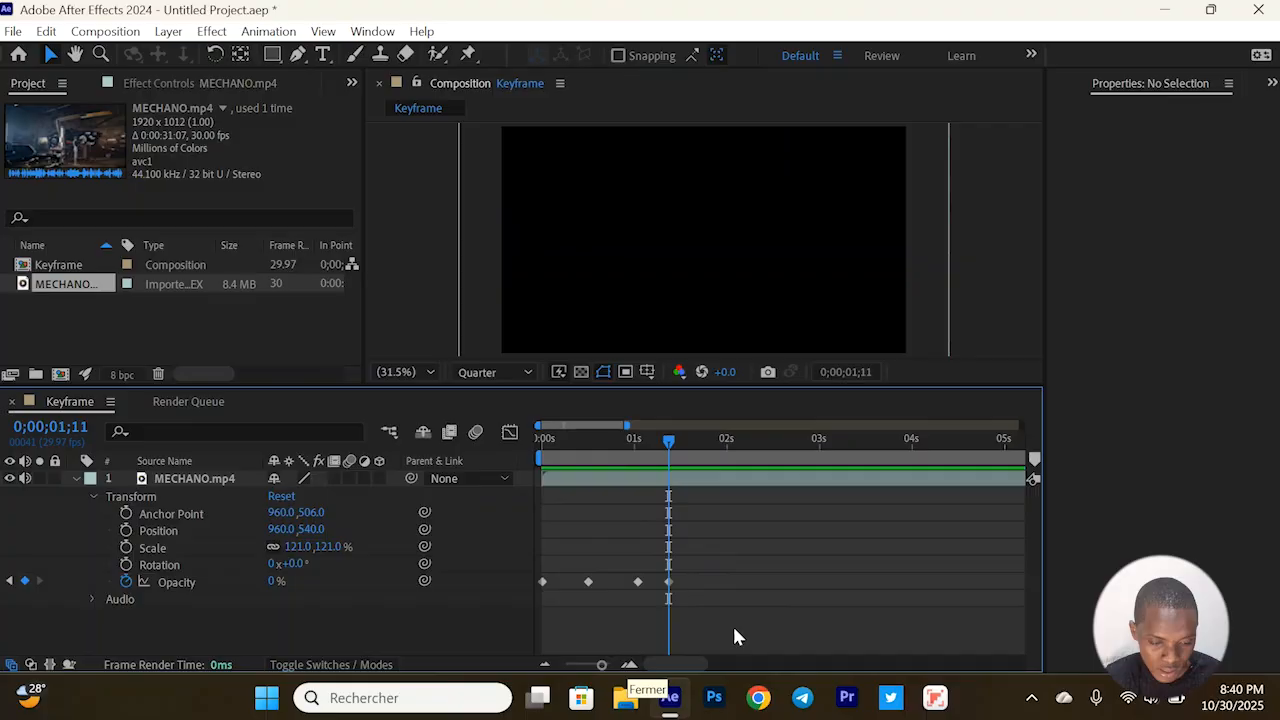
{"action": "left_click", "coordinate": [670, 582]}
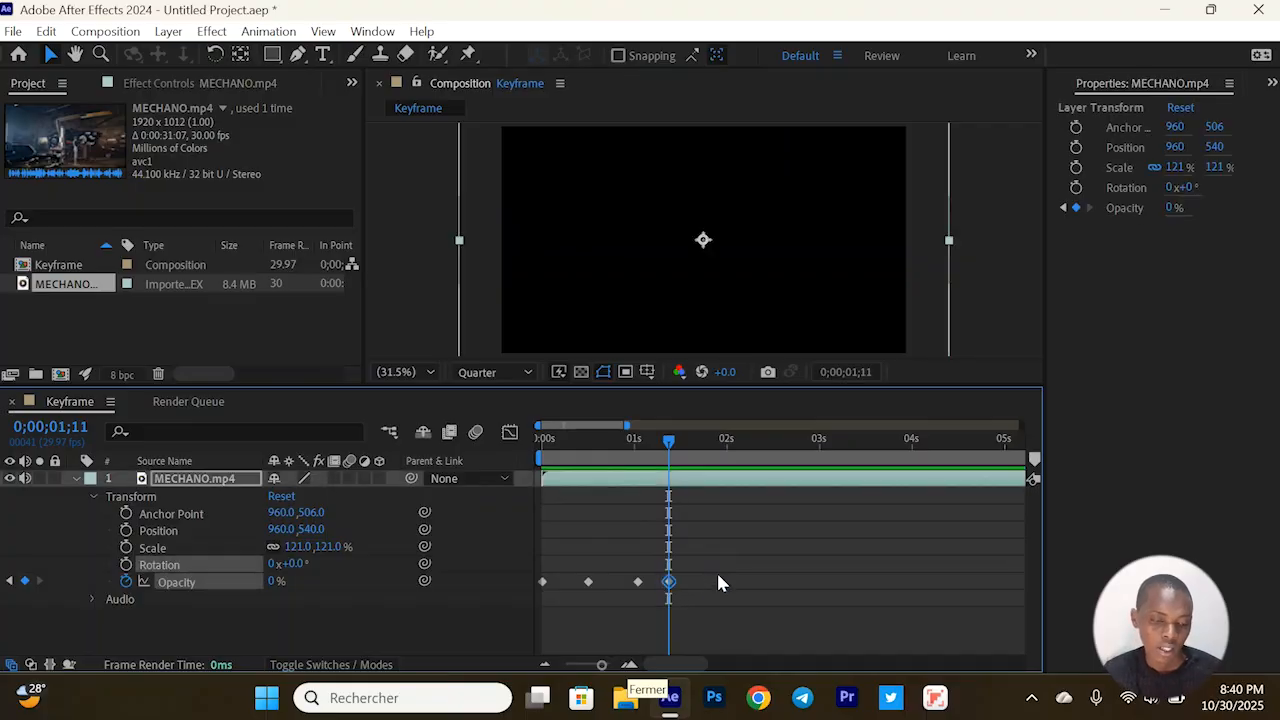
Delete the two fade-out Opacity keyframes at 0;00;01;01 and 0;00;01;11
{"action": "left_click_drag", "start_coordinate": [585, 448], "coordinate": [606, 448]}
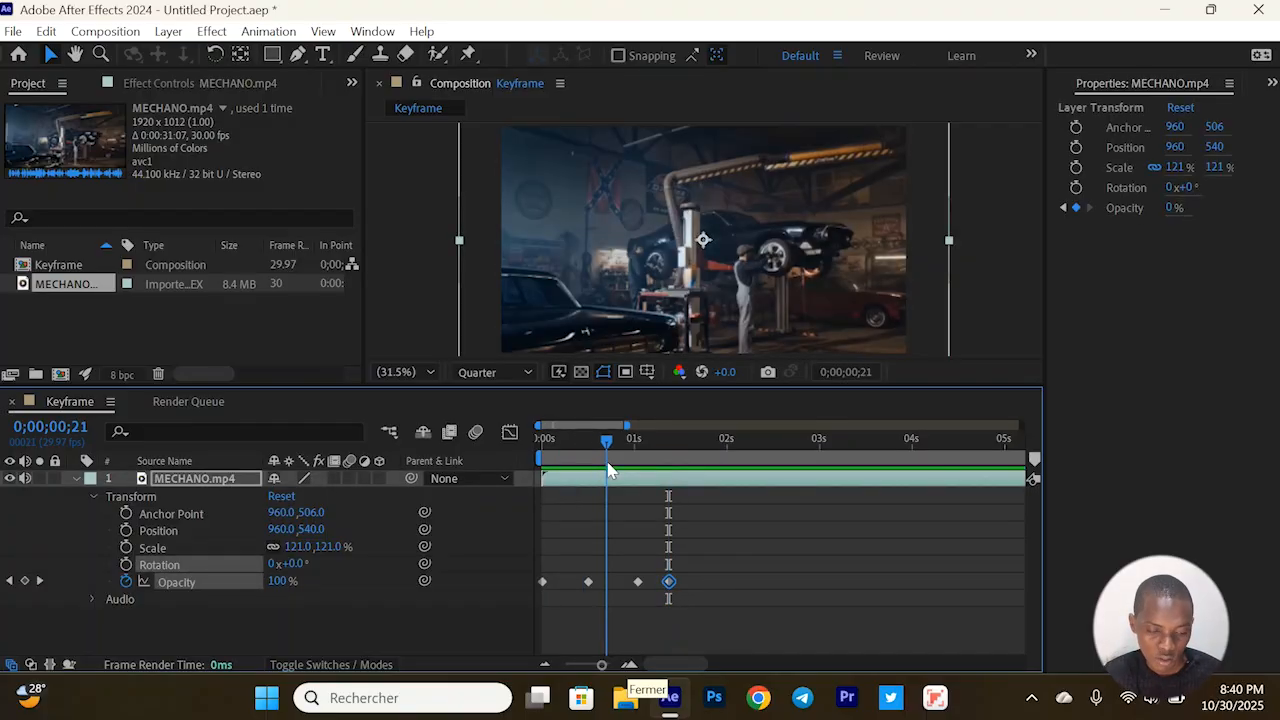
{"action": "left_click_drag", "start_coordinate": [621, 566], "coordinate": [696, 583]}
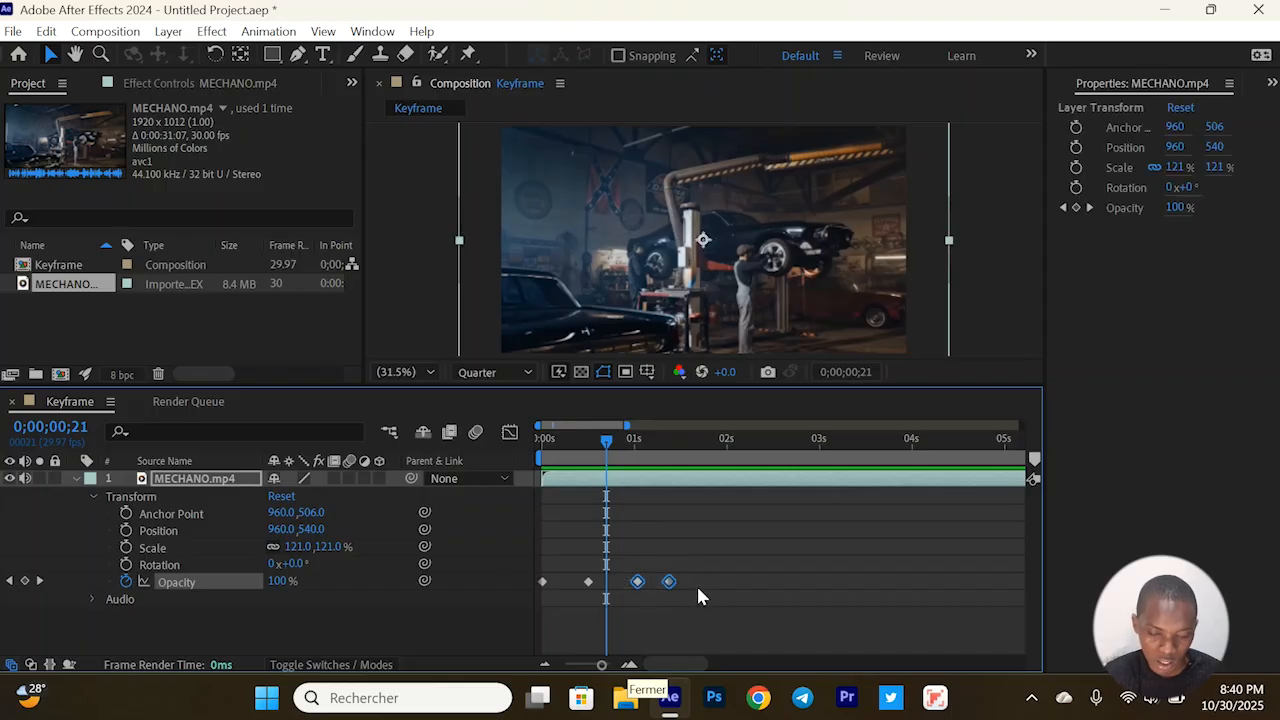
{"action": "key", "text": "Delete"}
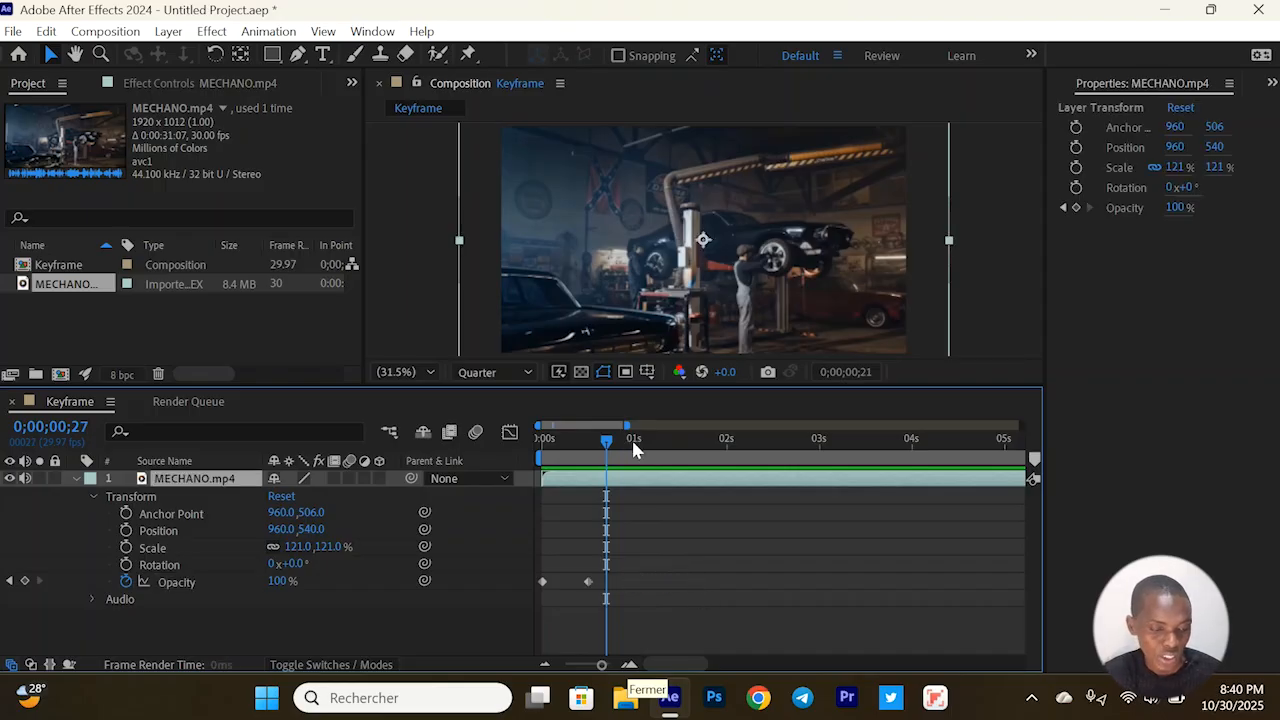
Add a Scale keyframe at 0;00;01;03 on the MECHANO.mp4 layer and set its Scale to 185% at 0;00;01;10
{"action": "left_click", "coordinate": [643, 440]}
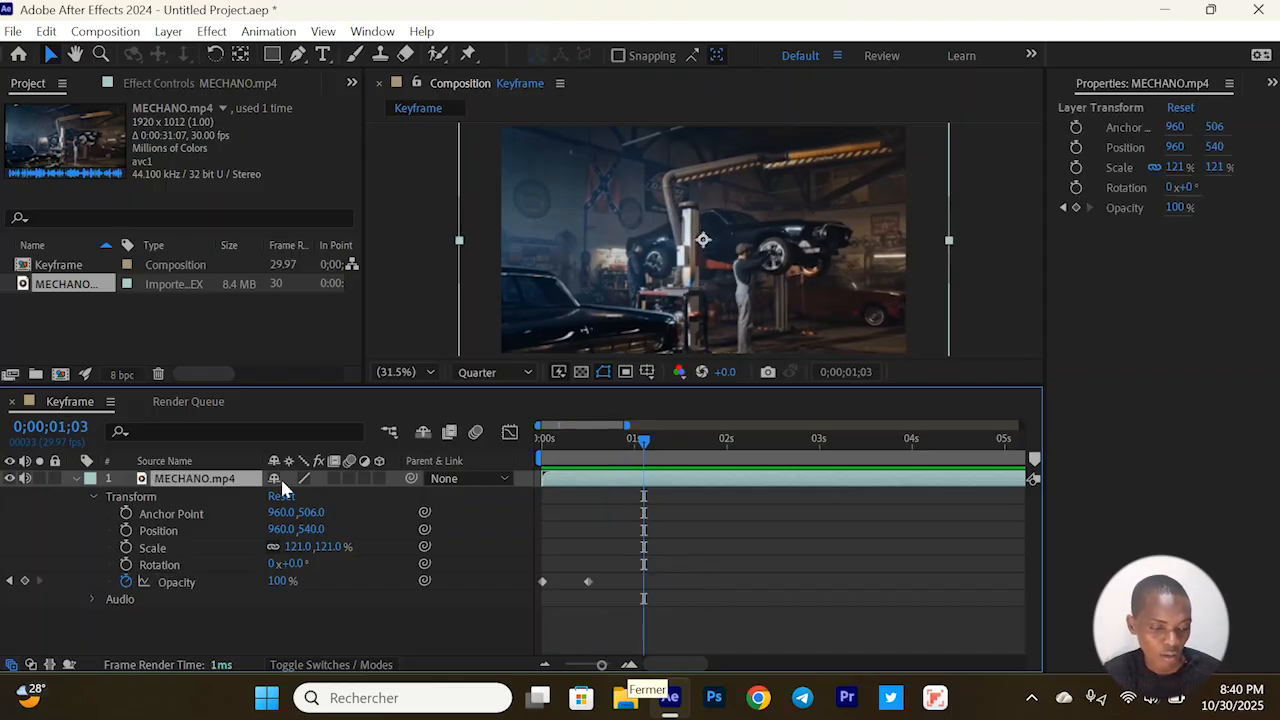
{"action": "left_click", "coordinate": [124, 548]}
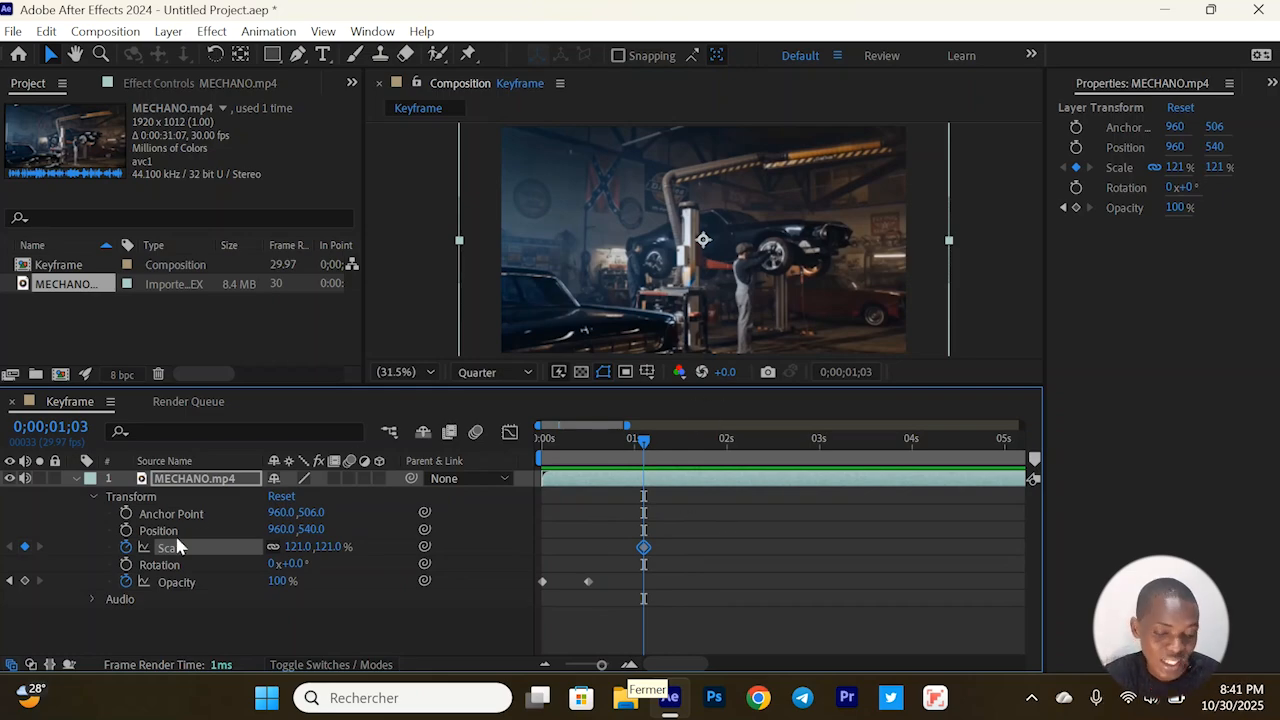
{"action": "left_click", "coordinate": [644, 548]}
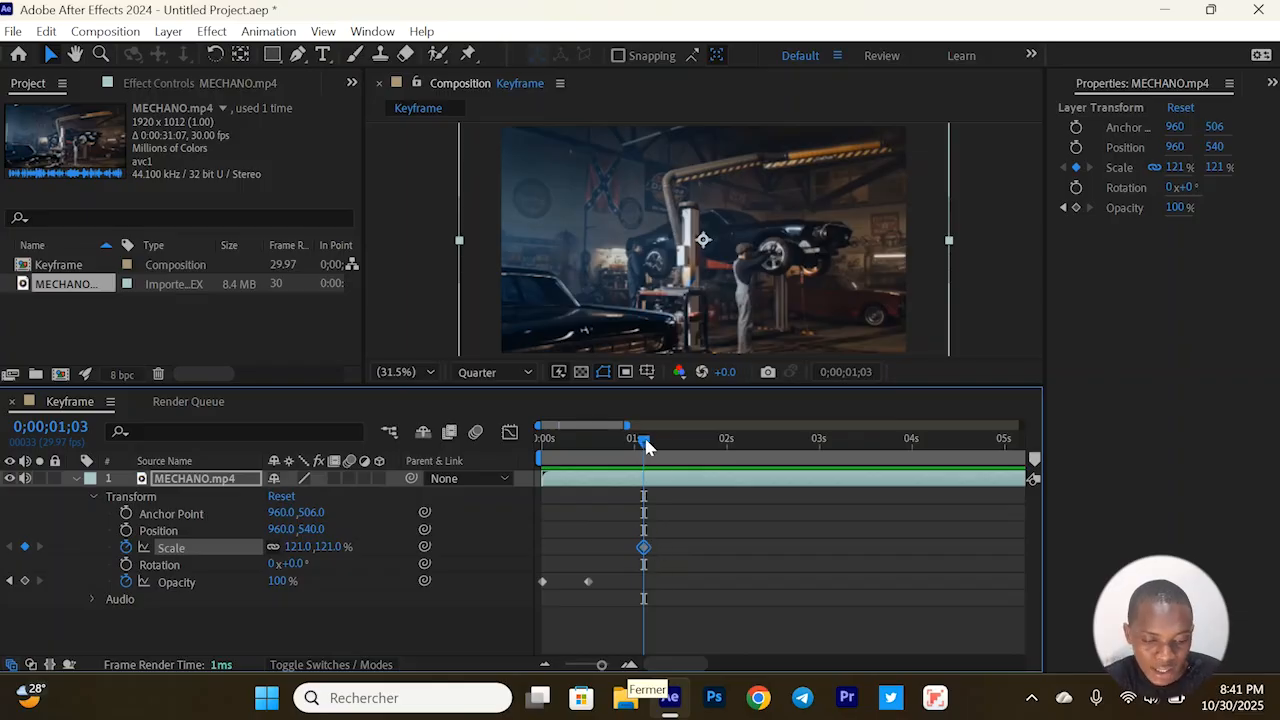
{"action": "left_click_drag", "start_coordinate": [645, 447], "coordinate": [667, 442]}
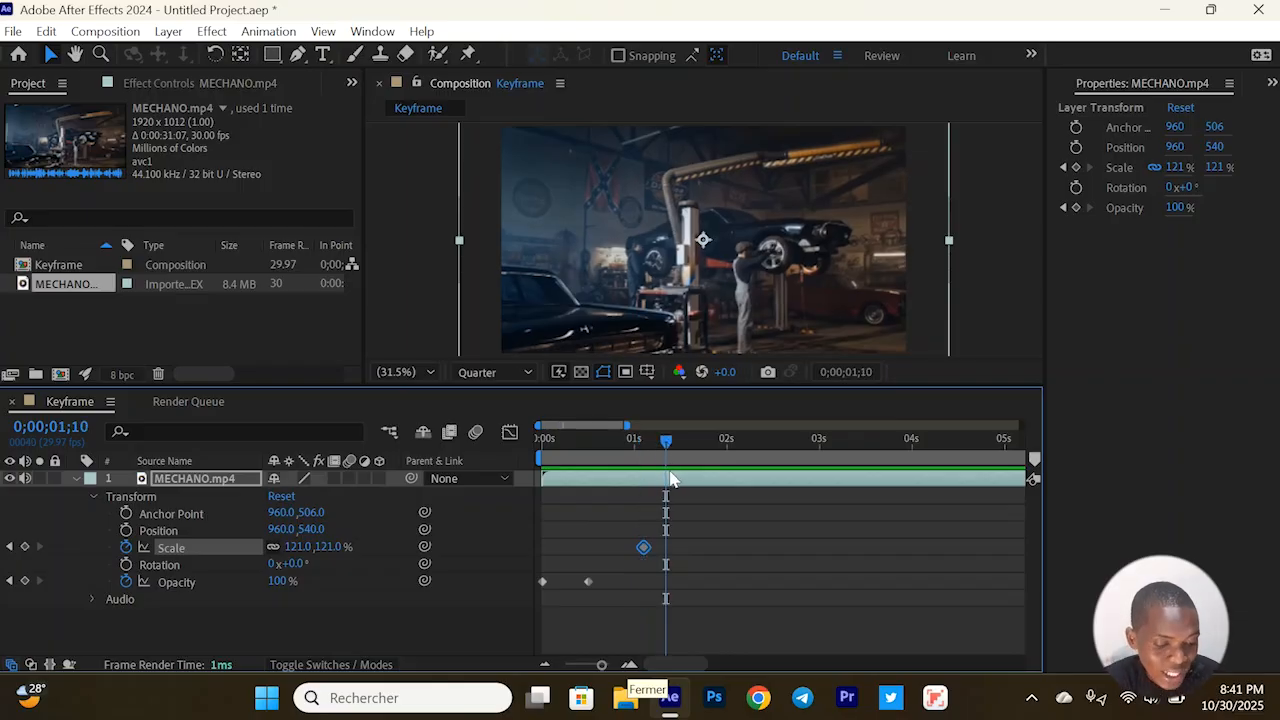
{"action": "left_click_drag", "start_coordinate": [300, 548], "coordinate": [362, 548]}
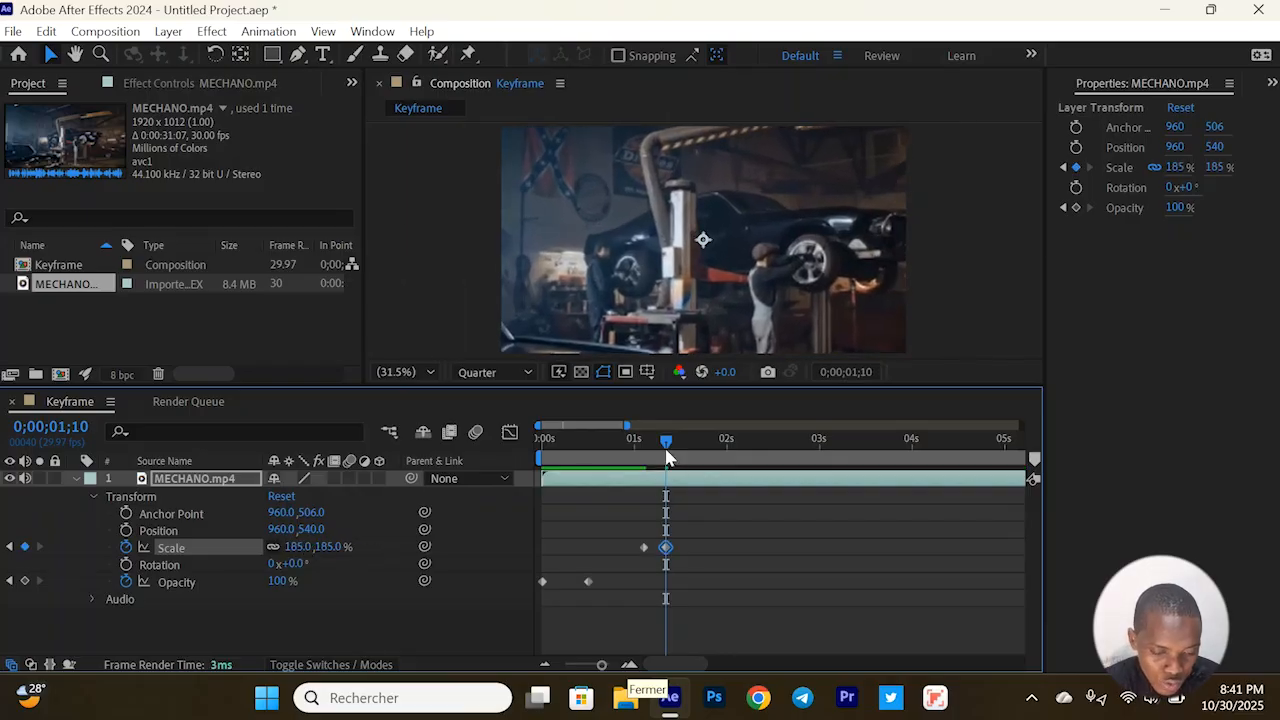
Play the fade-in and zoom-in from the start, and check the frames around the two Scale keyframes
{"action": "left_click_drag", "start_coordinate": [666, 442], "coordinate": [524, 458]}
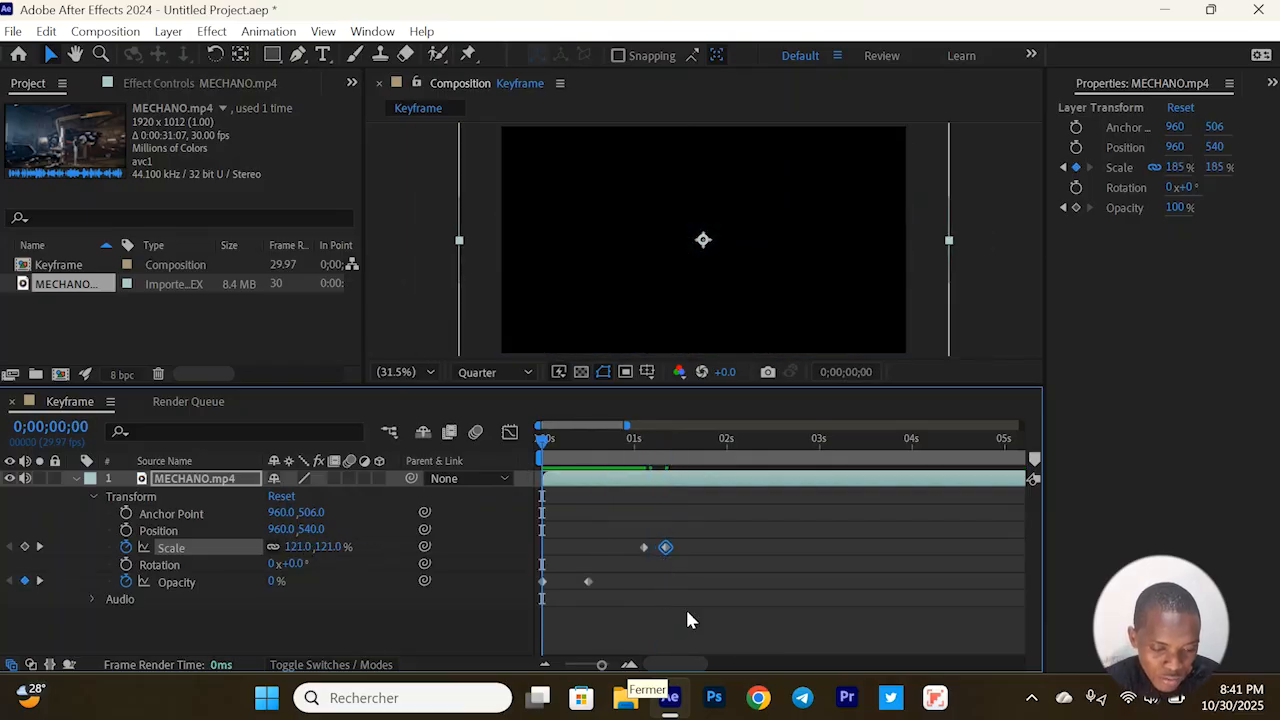
{"action": "left_click", "coordinate": [503, 610]}
{"action": "left_click_drag", "start_coordinate": [503, 610], "coordinate": [565, 584]}
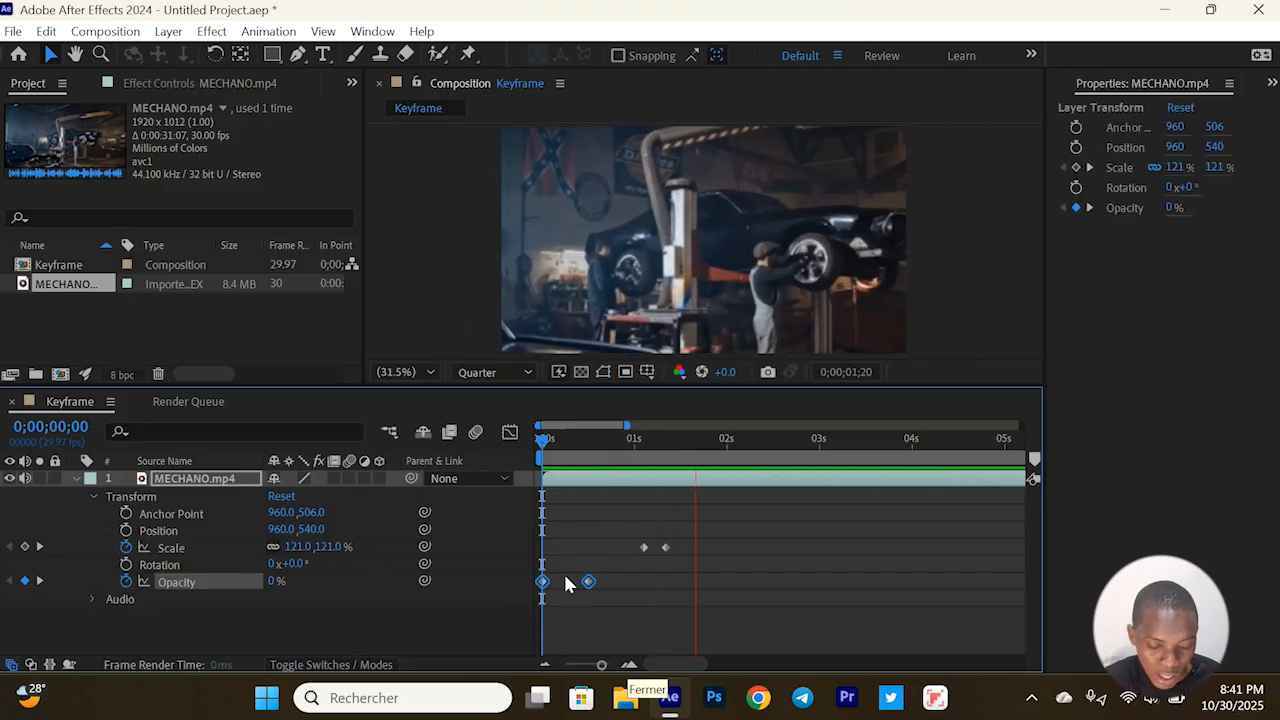
{"action": "key", "text": "space"}
{"action": "left_click", "coordinate": [665, 548]}
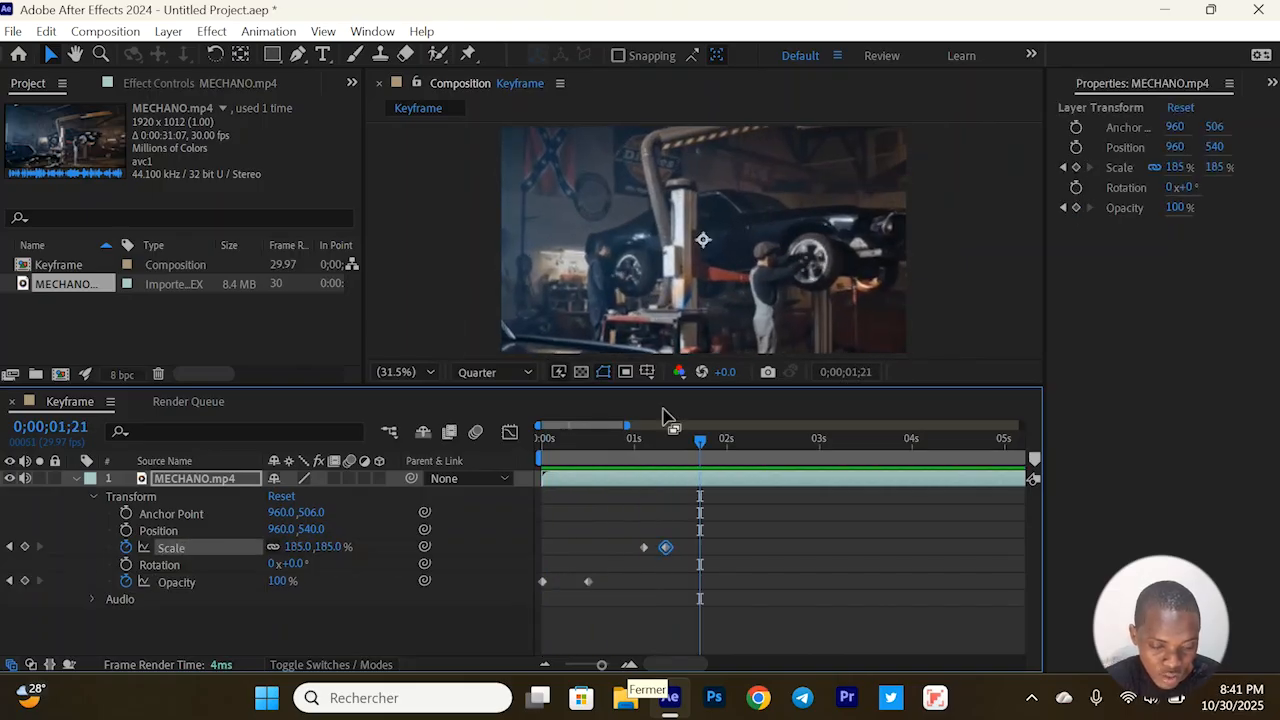
{"action": "left_click", "coordinate": [665, 453]}
{"action": "left_click", "coordinate": [634, 458]}
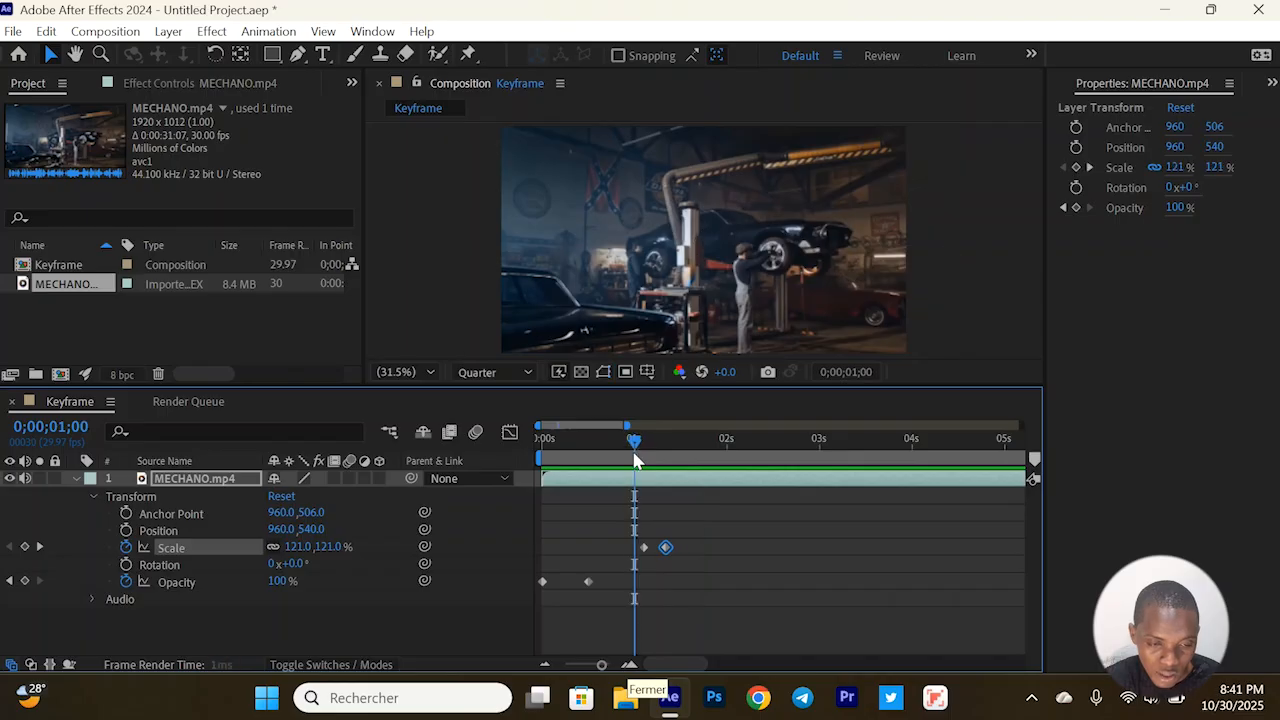
Add a Scale keyframe holding 185% at 0;00;02;00 and set the Scale to 119% at 0;00;02;11
{"action": "left_click", "coordinate": [726, 445]}
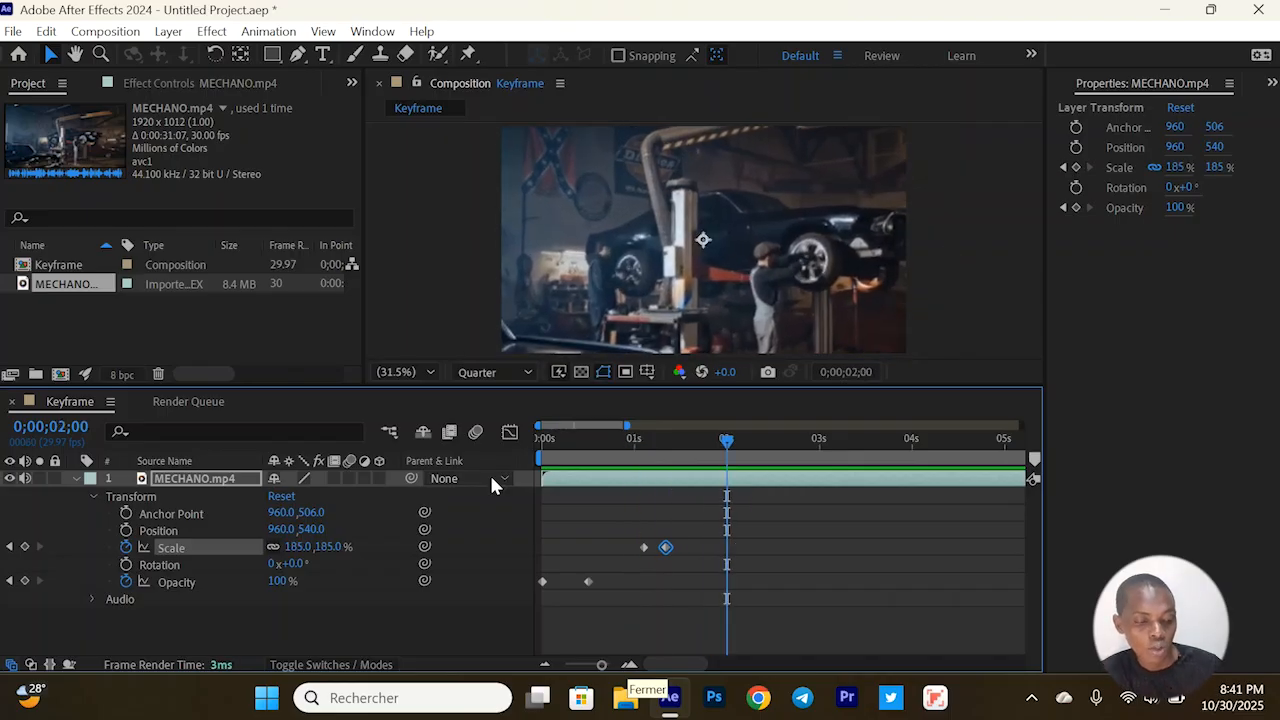
{"action": "left_click", "coordinate": [25, 546]}
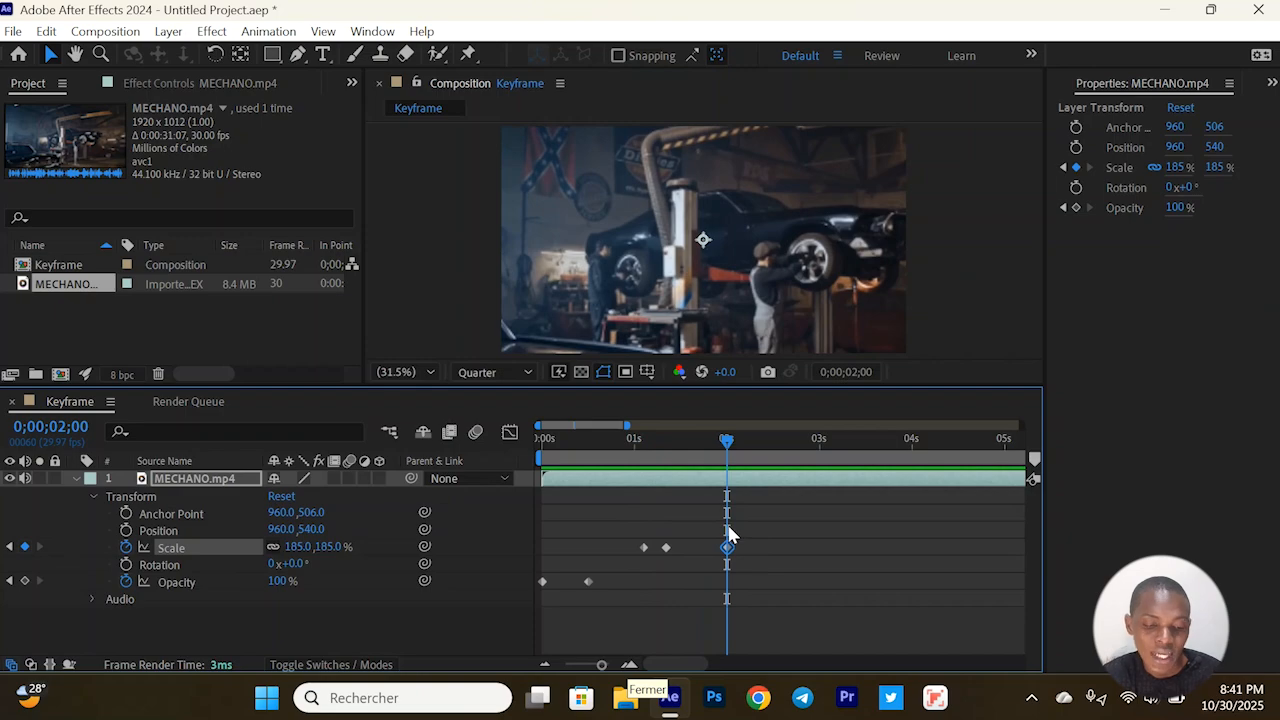
{"action": "left_click", "coordinate": [762, 453]}
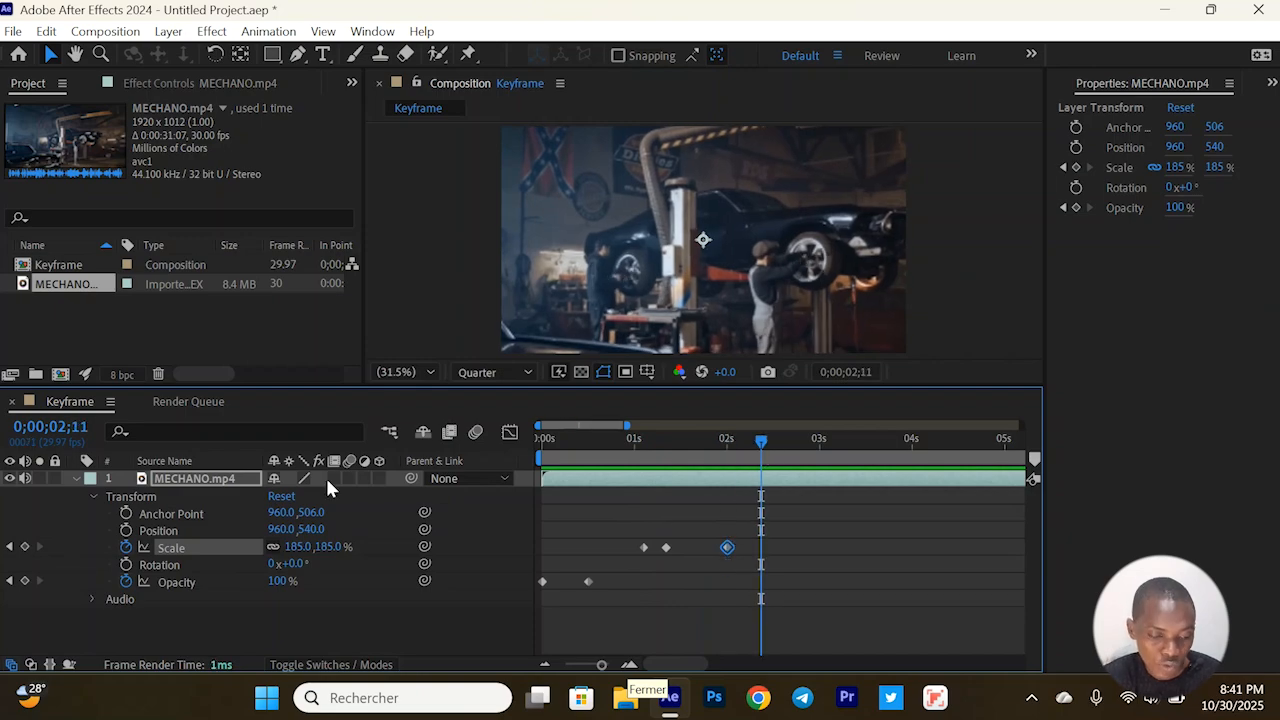
{"action": "mouse_move", "coordinate": [300, 547]}
{"action": "left_mouse_down"}
{"action": "mouse_move", "coordinate": [265, 549]}
{"action": "mouse_move", "coordinate": [294, 558]}
{"action": "left_mouse_up"}
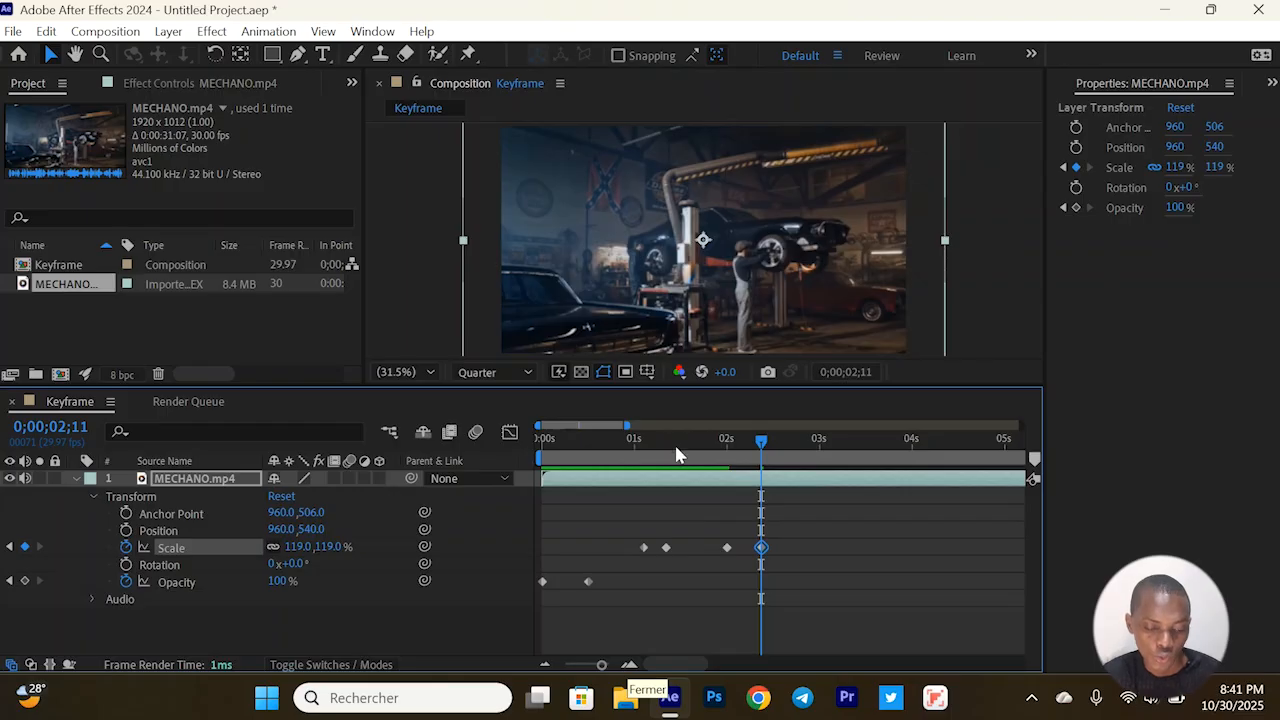
Play the opacity fade-in and the scale zoom in and out from the start of the composition
{"action": "left_click", "coordinate": [540, 458]}
{"action": "left_click_drag", "start_coordinate": [635, 566], "coordinate": [500, 603]}
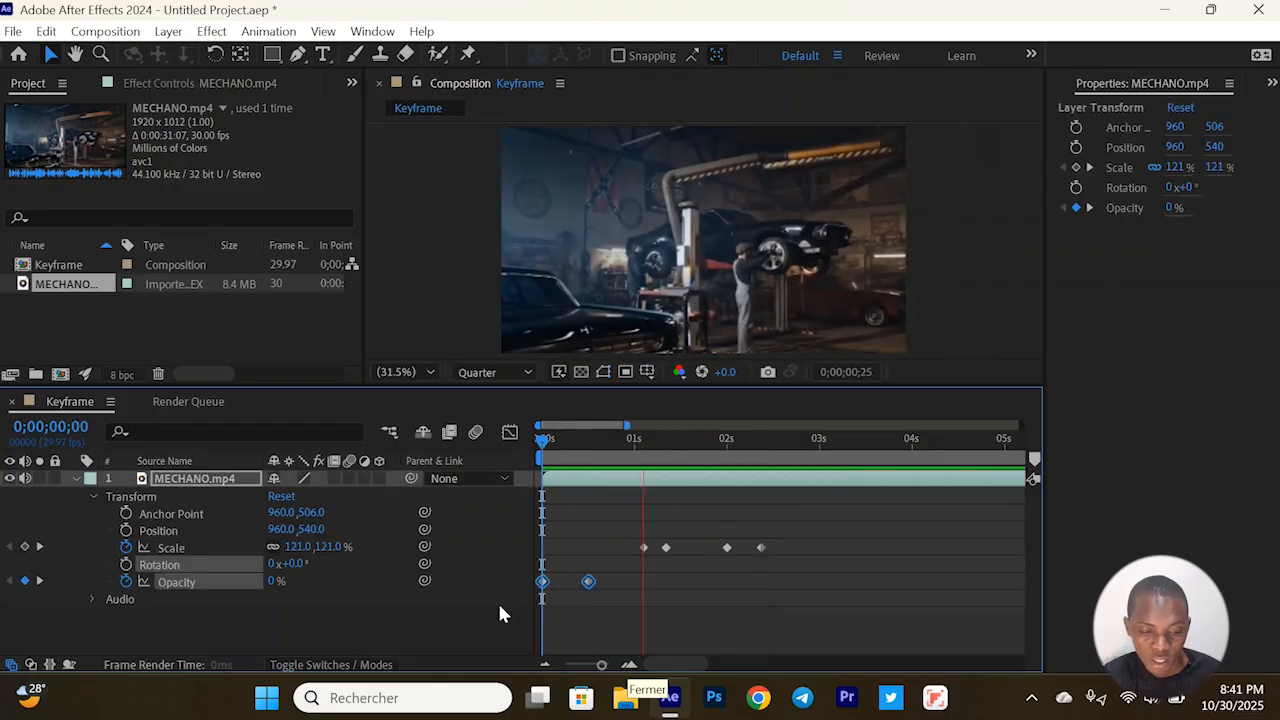
{"action": "key", "text": "space"}
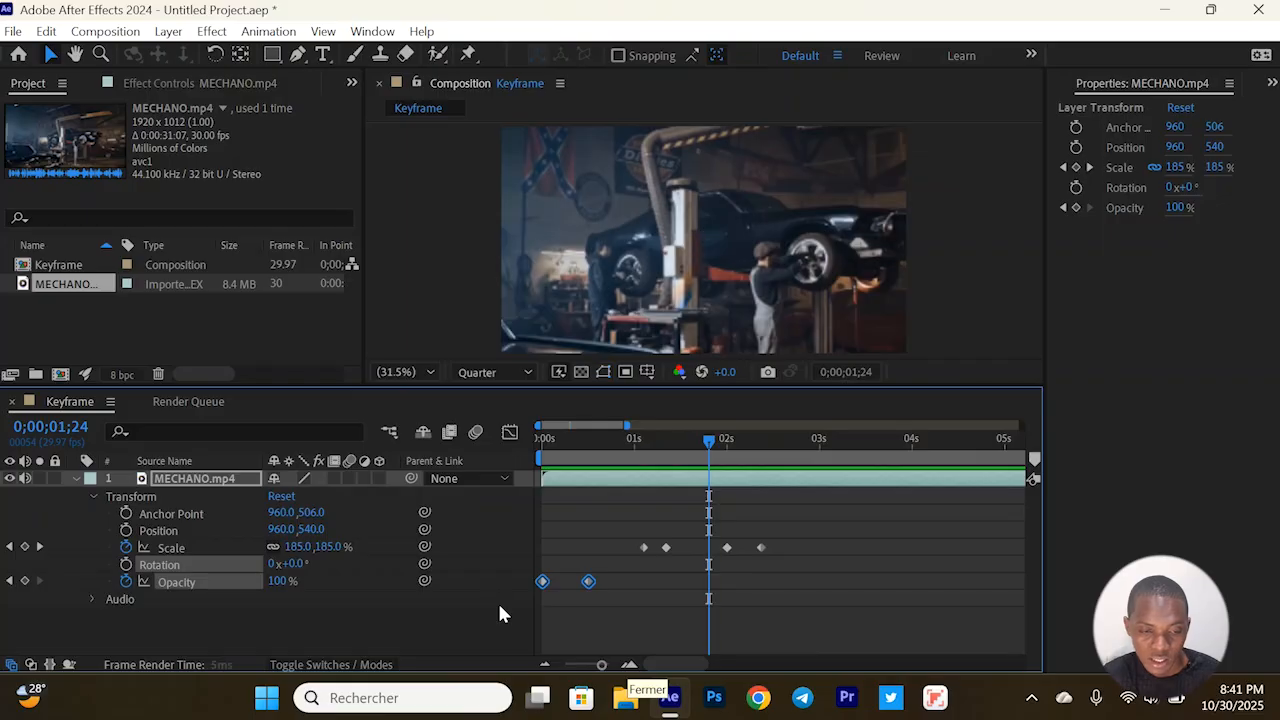
{"action": "key", "text": "space"}
{"action": "key", "text": "space"}
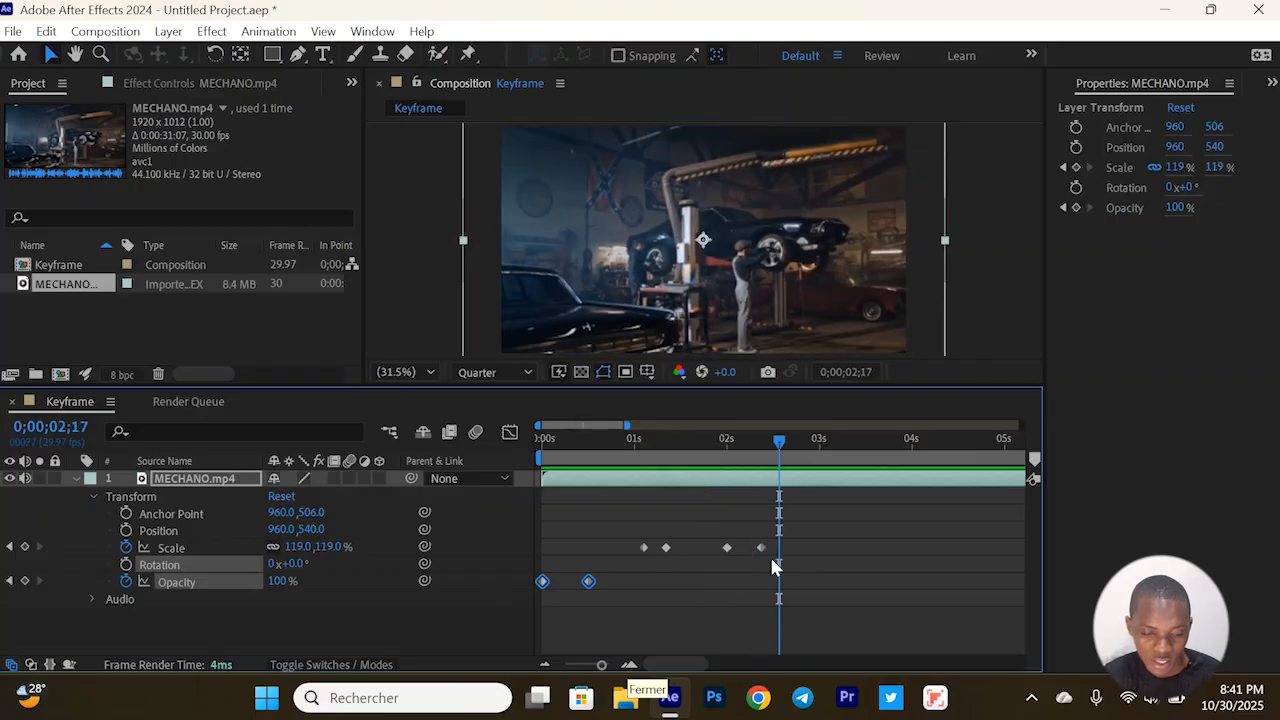
Select the zoom-out Scale keyframes at 0;00;02;00 and 0;00;02;11, and preview the animation from 0;00;00;27
{"action": "left_click", "coordinate": [762, 548]}
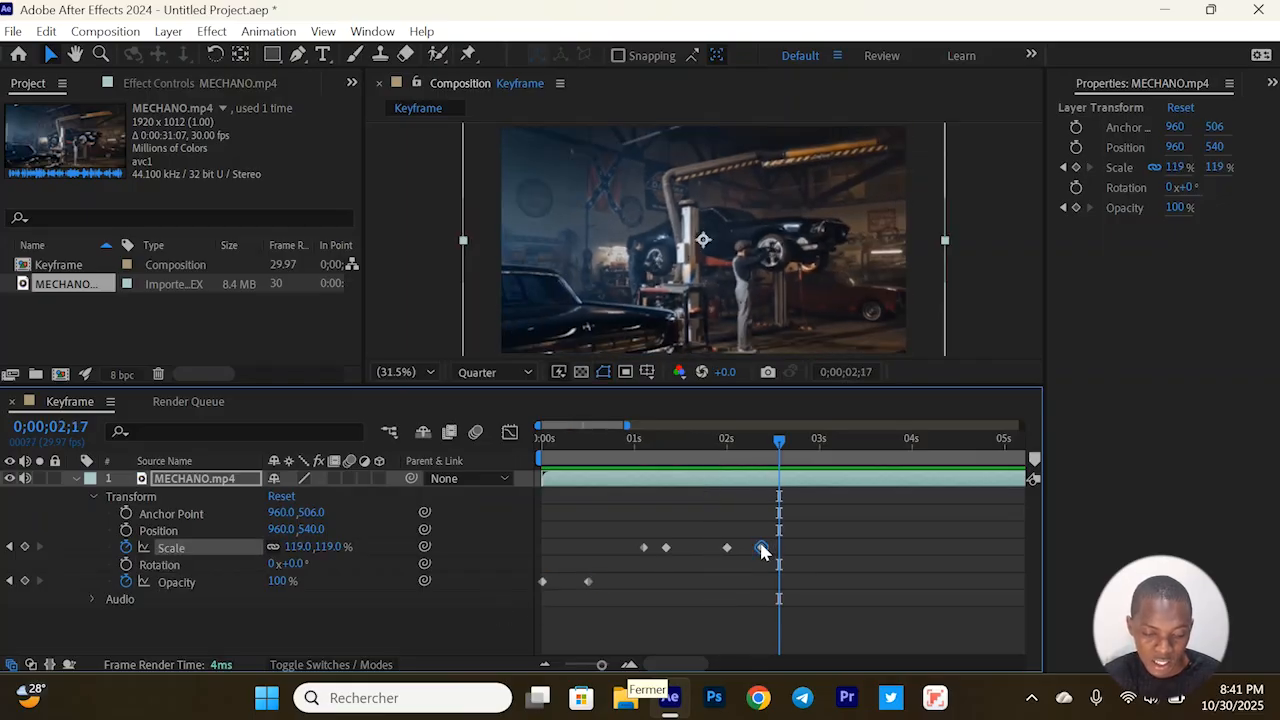
{"action": "left_click_drag", "start_coordinate": [756, 519], "coordinate": [806, 570]}
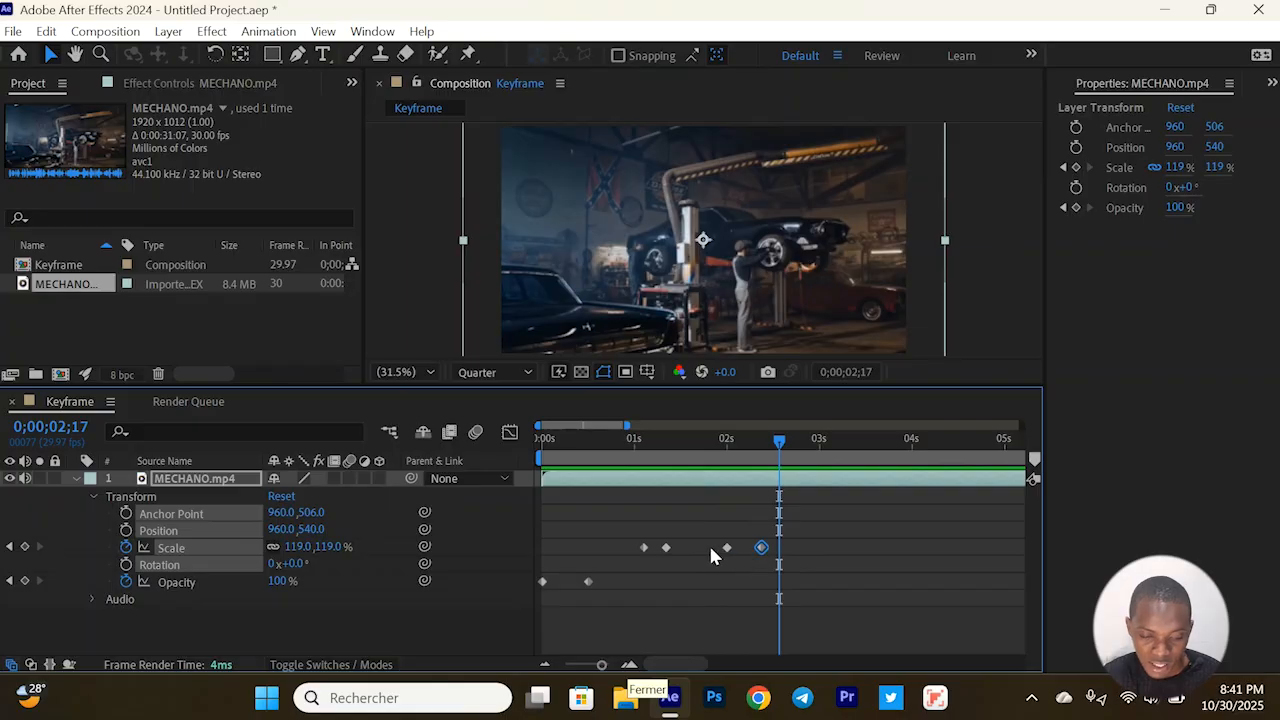
{"action": "left_click_drag", "start_coordinate": [712, 555], "coordinate": [782, 545]}
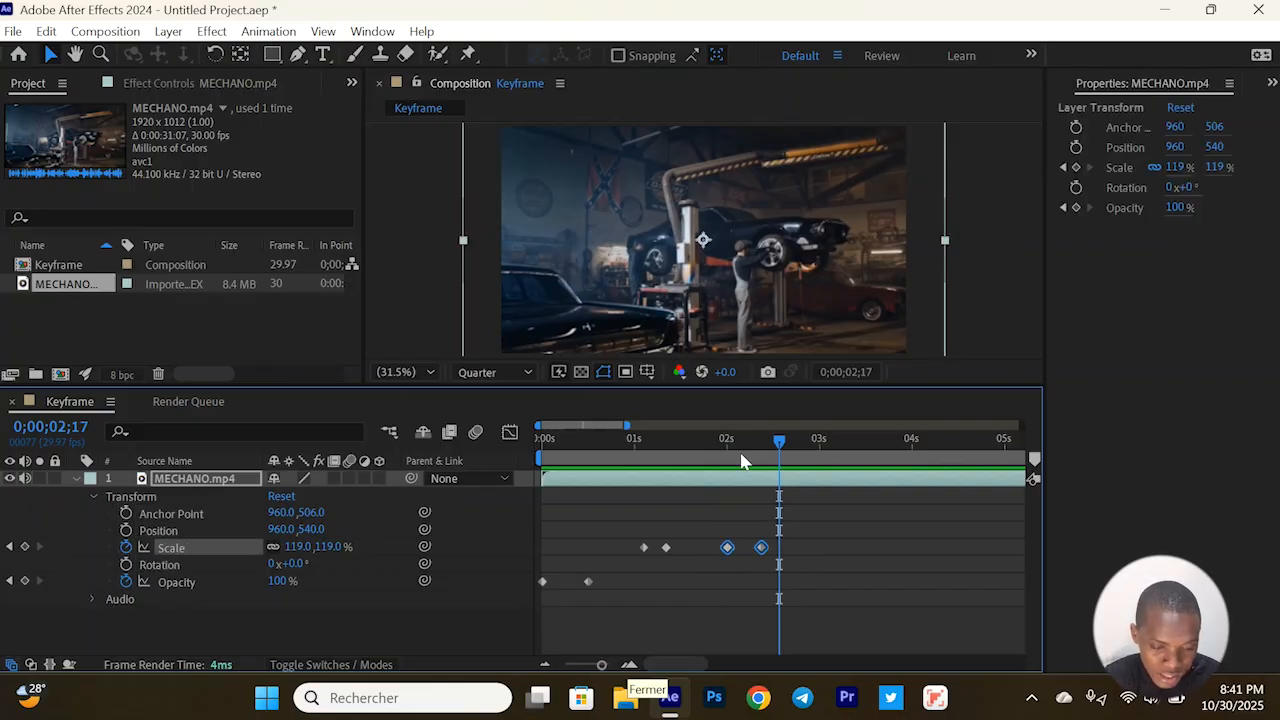
{"action": "left_click_drag", "start_coordinate": [742, 461], "coordinate": [626, 491]}
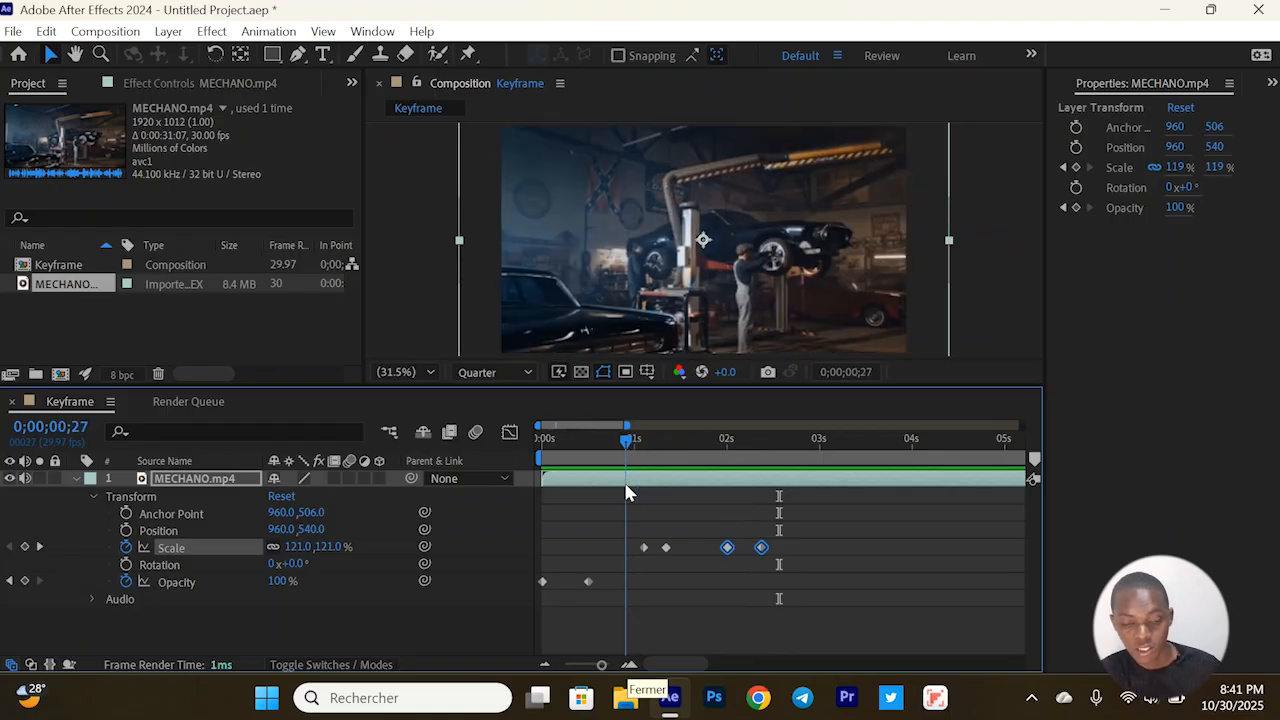
{"action": "key", "text": "space"}
{"action": "key", "text": "space"}
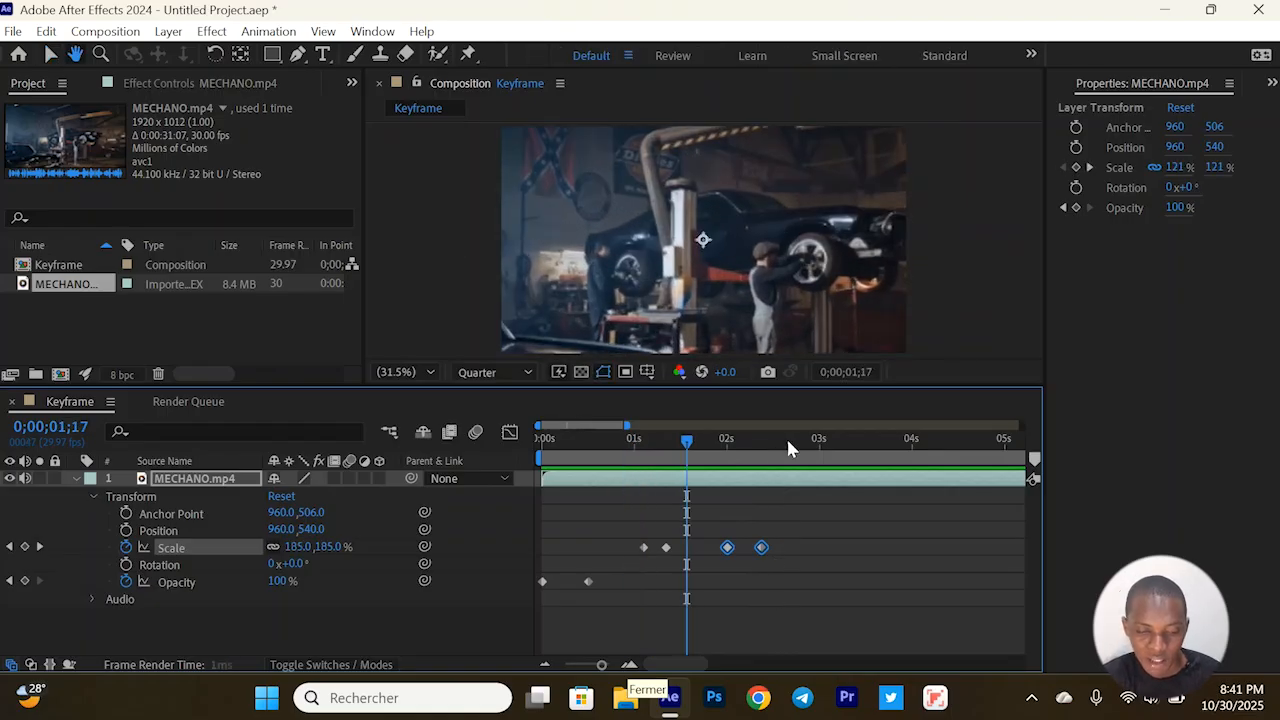
Add a Rotation keyframe at 0;00;02;21 on the MECHANO.mp4 layer and set its Rotation to 17° at 0;00;03;00
{"action": "left_click", "coordinate": [792, 438]}
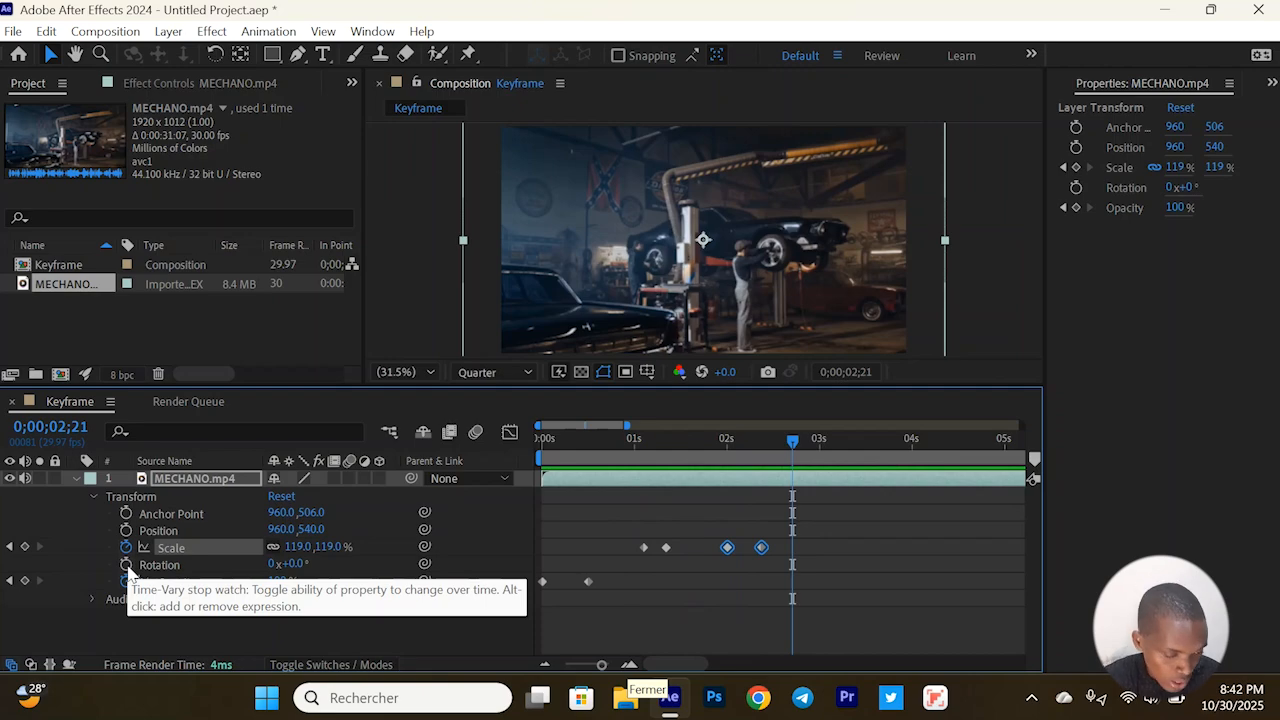
{"action": "left_click", "coordinate": [126, 565]}
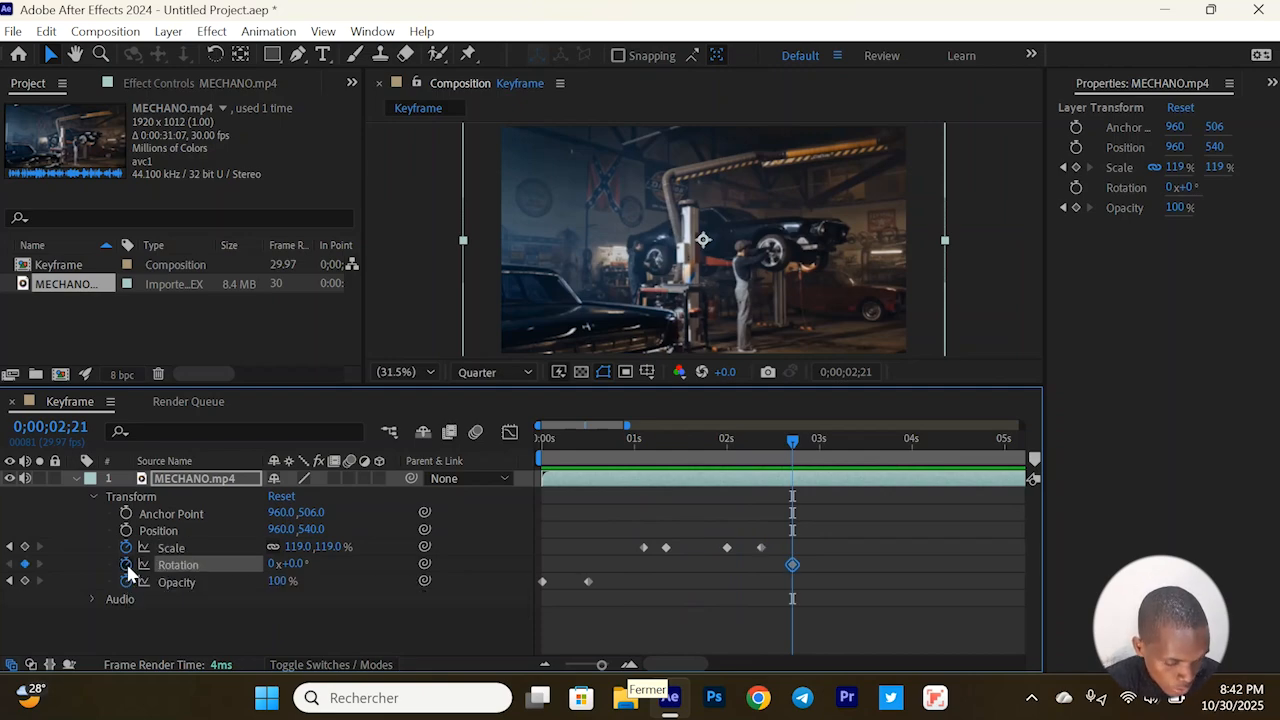
{"action": "left_click", "coordinate": [818, 440]}
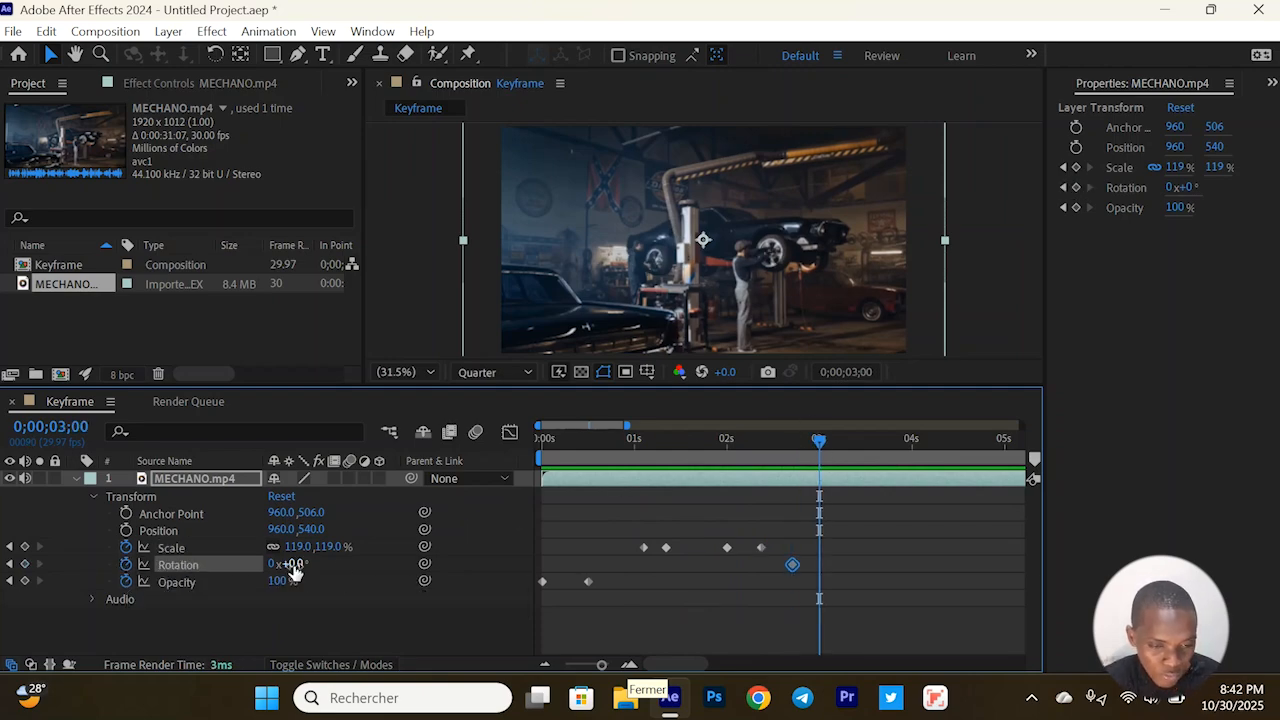
{"action": "left_click_drag", "start_coordinate": [293, 570], "coordinate": [314, 571]}
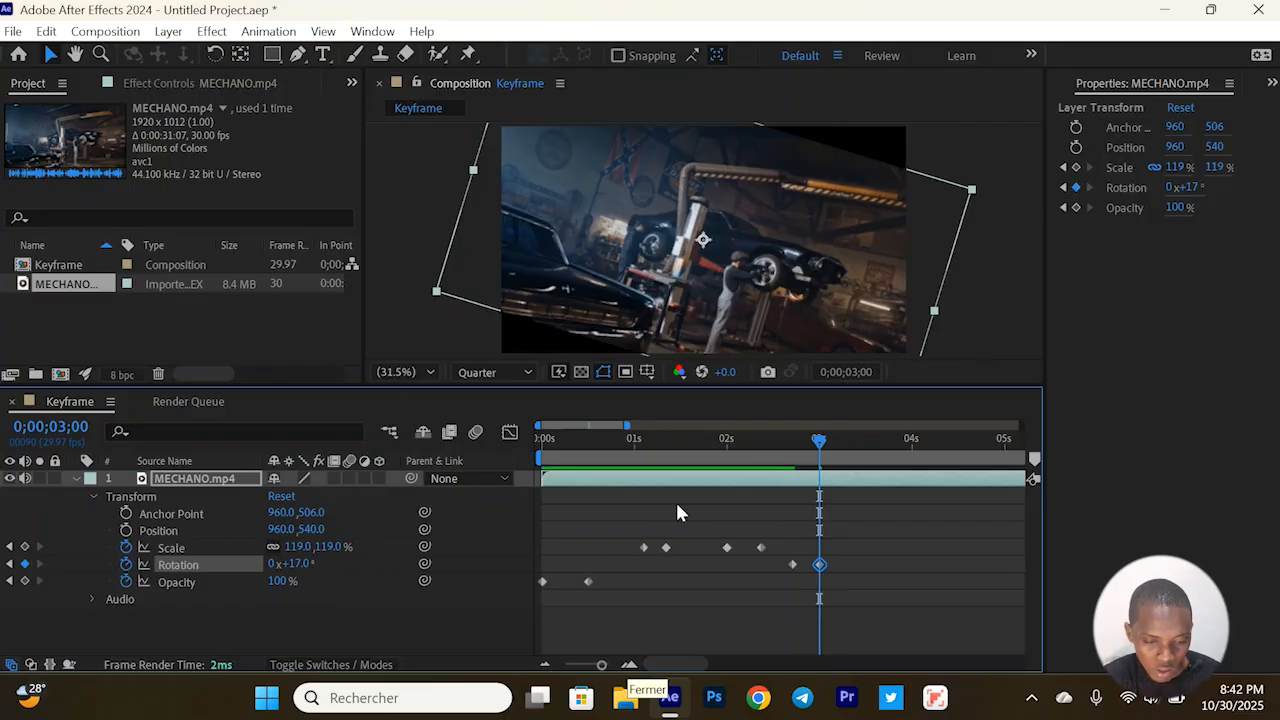
Play the animation from 0;00;00;28 past the Rotation keyframes and return the playhead to the start
{"action": "left_click", "coordinate": [629, 443]}
{"action": "key", "text": "space"}
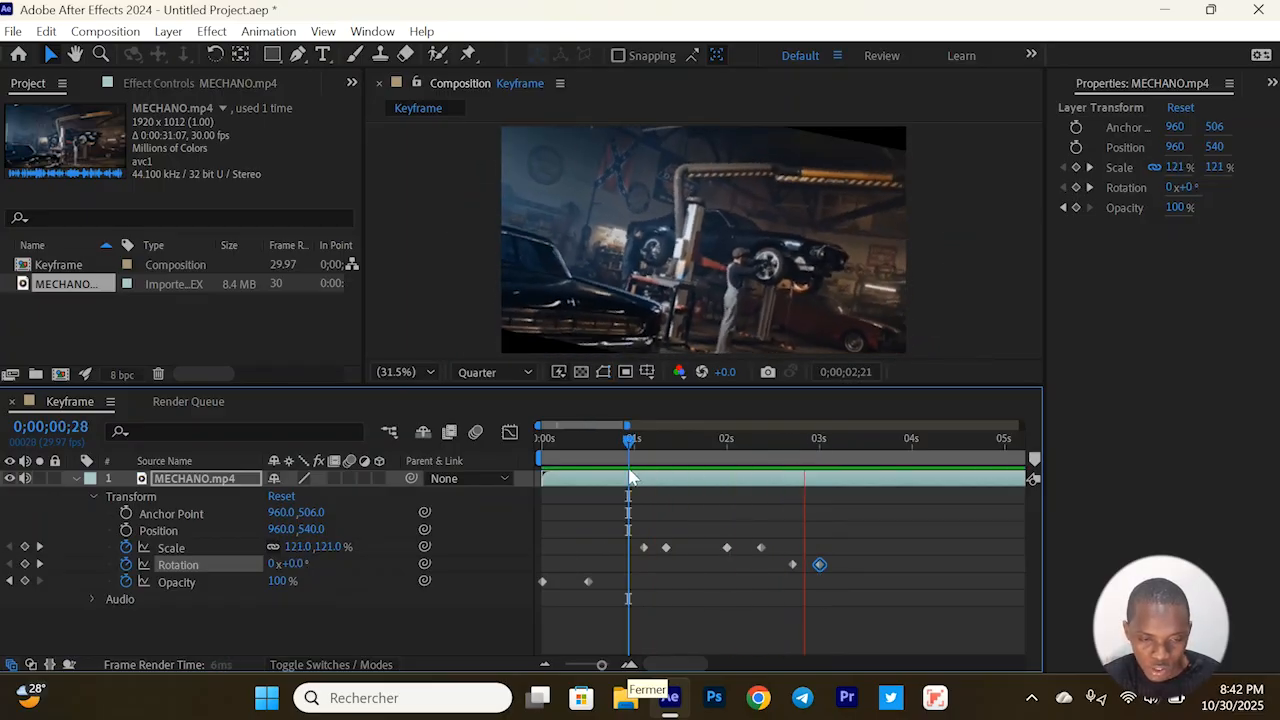
{"action": "key", "text": "space"}
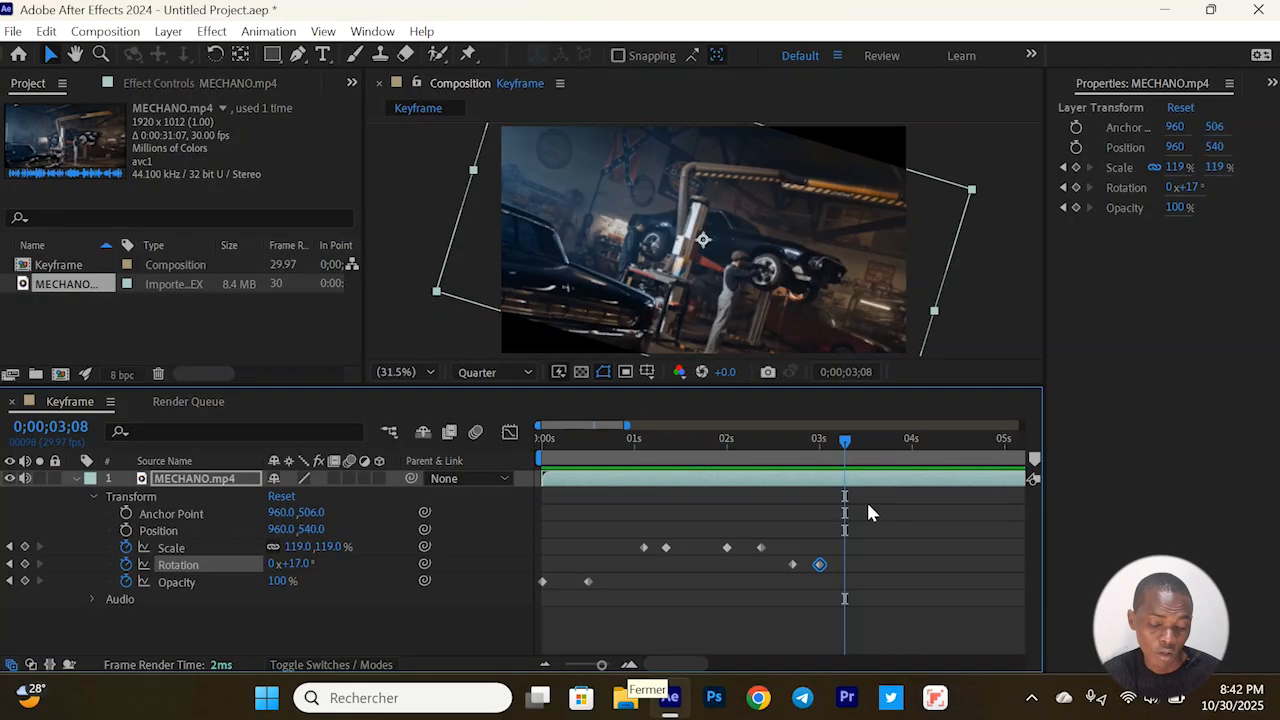
{"action": "left_click", "coordinate": [538, 441]}
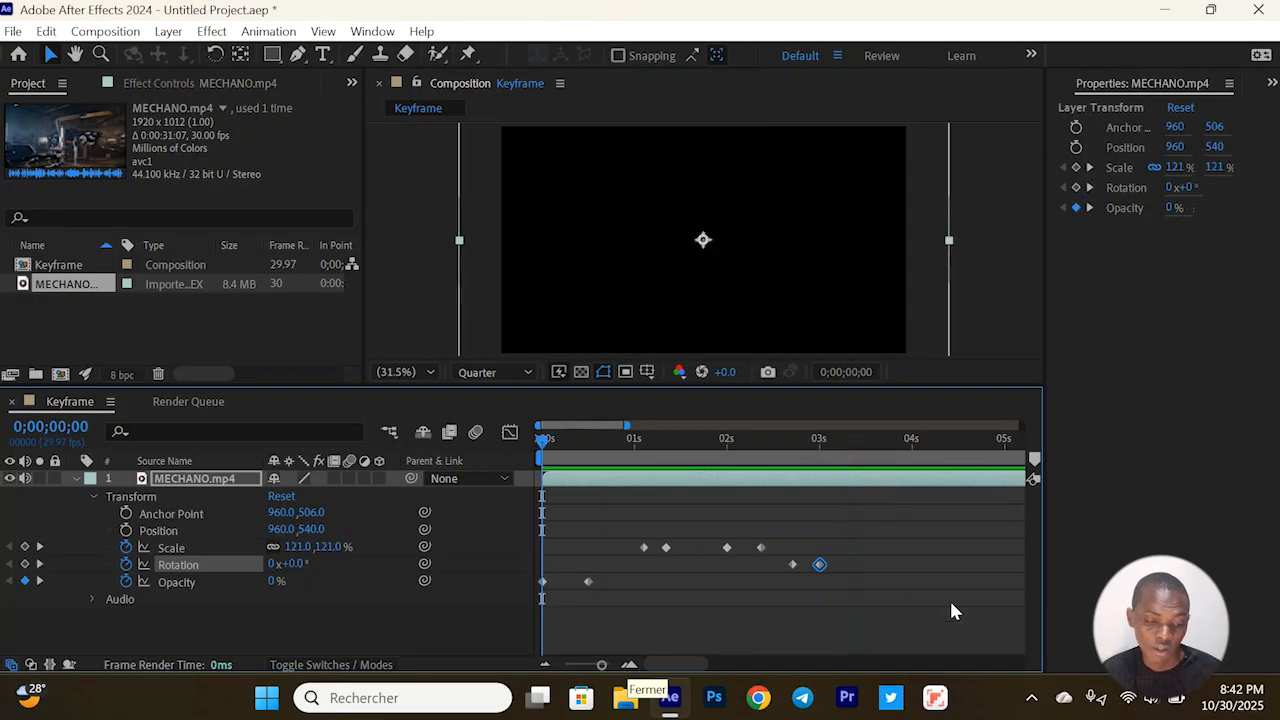
Delete all Scale, Rotation and Opacity keyframes, and remove the MECHANO.mp4 layer from the composition
{"action": "left_click", "coordinate": [593, 620]}
{"action": "left_click_drag", "start_coordinate": [593, 620], "coordinate": [517, 529]}
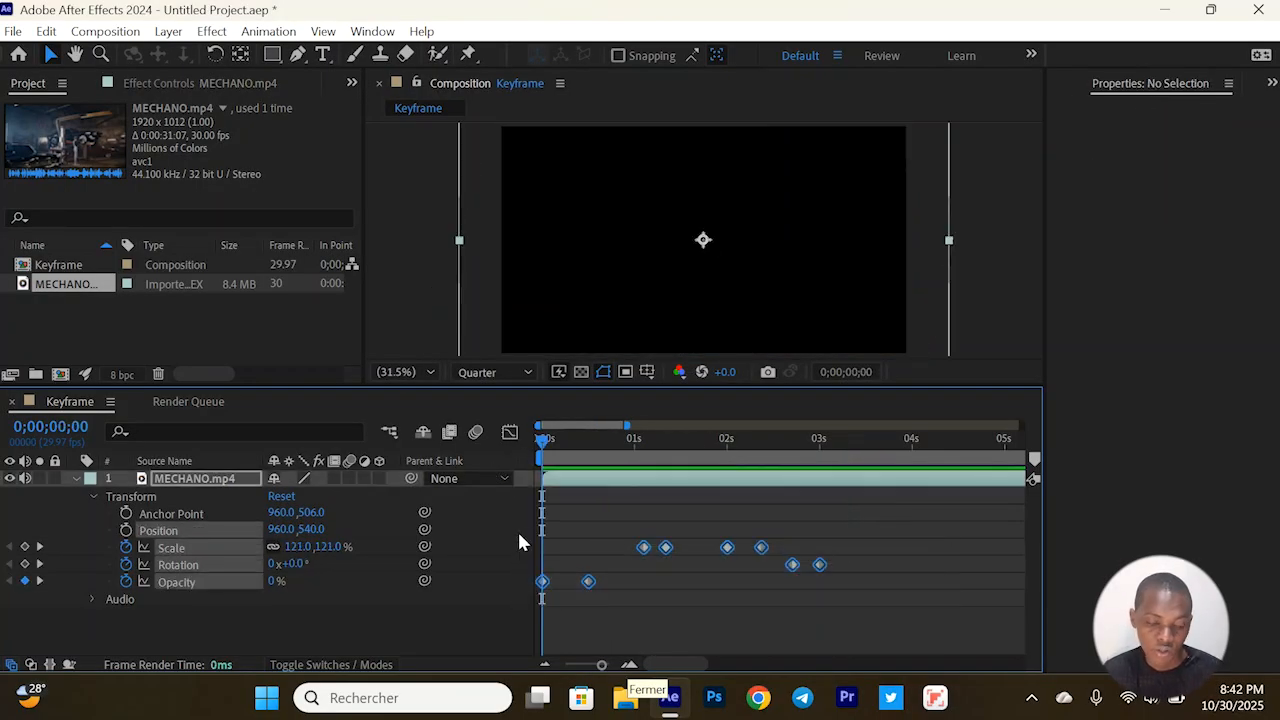
{"action": "key", "text": "Delete"}
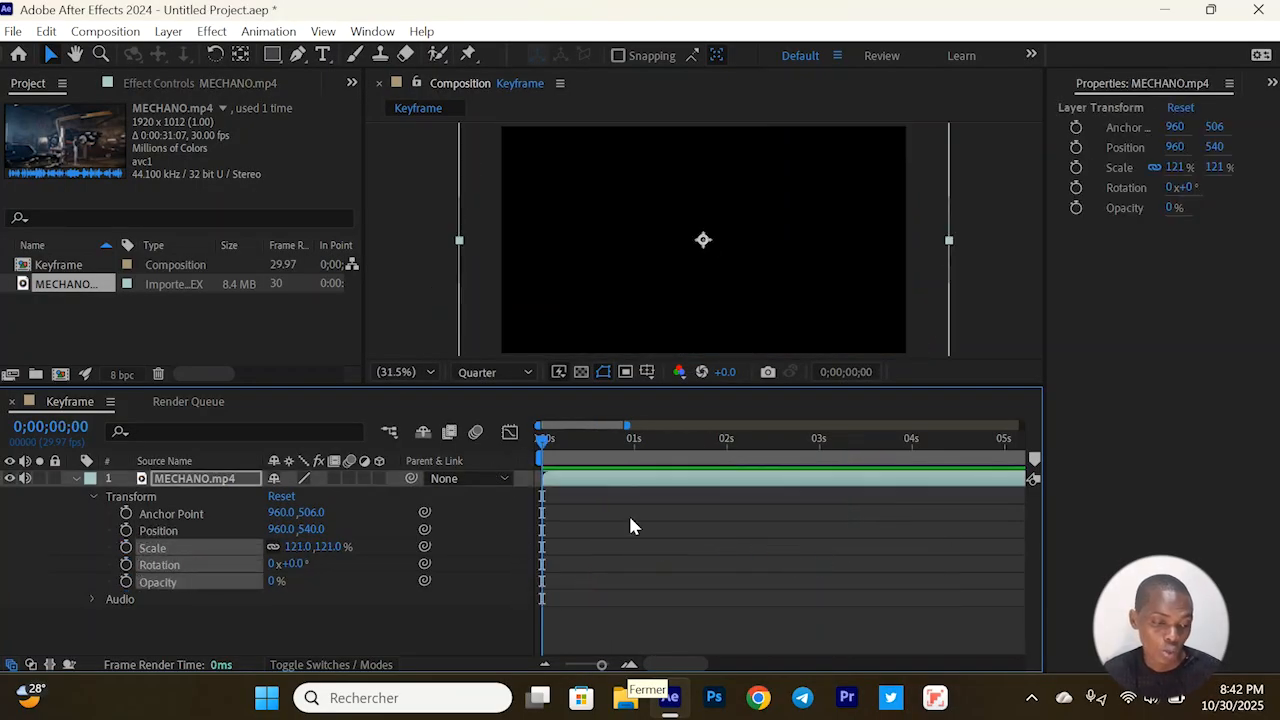
{"action": "left_click", "coordinate": [198, 481]}
{"action": "key", "text": "Delete"}
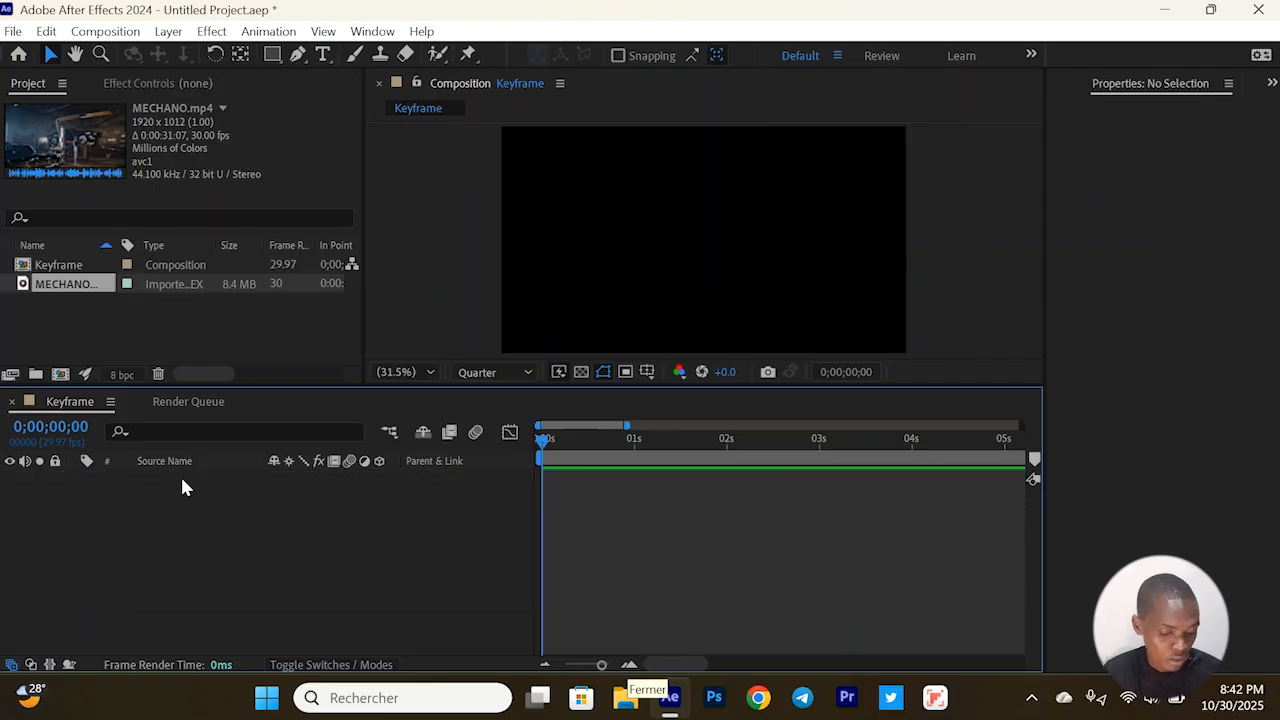
Undo the deletion of the MECHANO.mp4 layer and of its keyframes
{"action": "key", "text": "ctrl+z"}
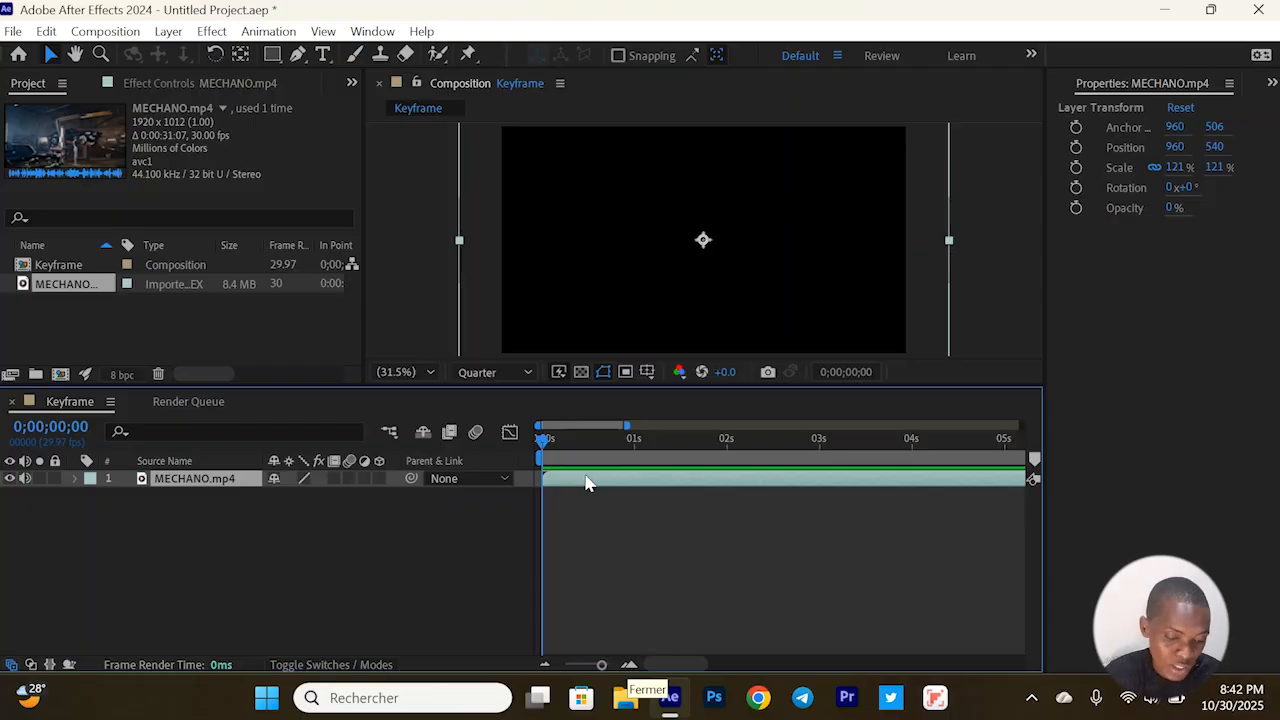
{"action": "key", "text": "t"}
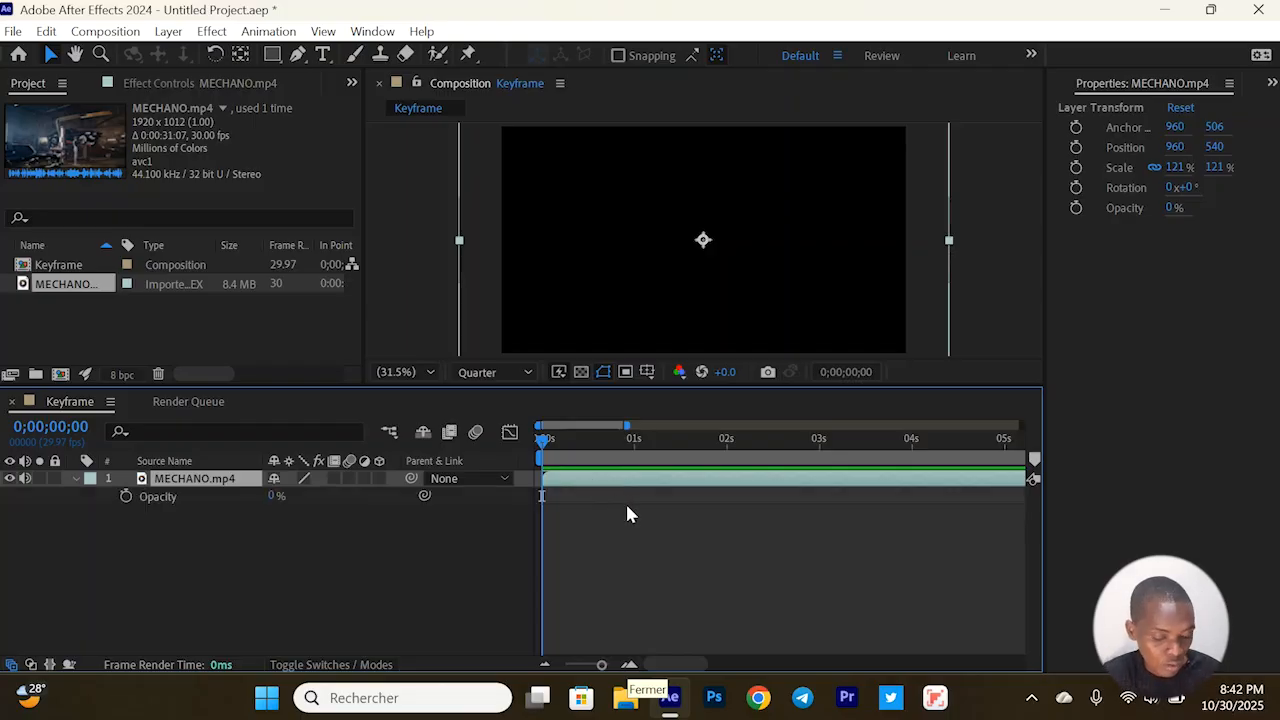
{"action": "key", "text": "alt+shift+t"}
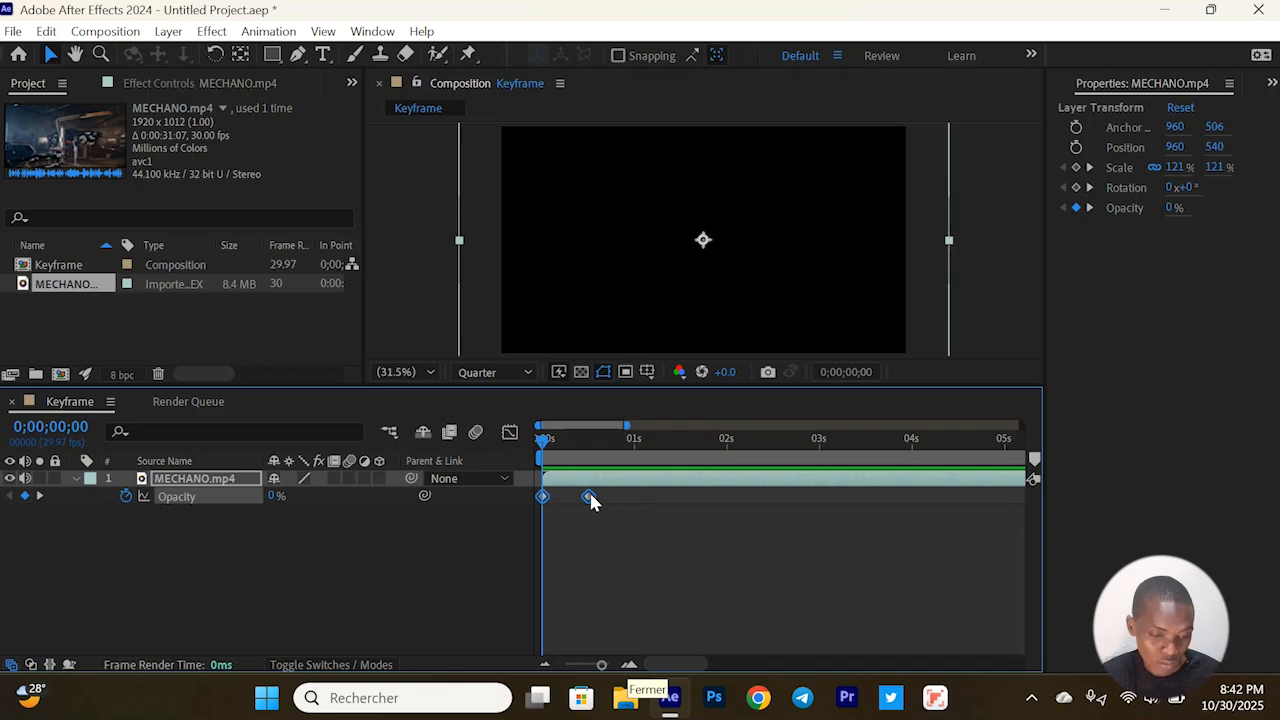
Show all keyframed properties of the MECHANO.mp4 layer, collapse them again and keep only the layer selected
{"action": "key", "text": "u"}
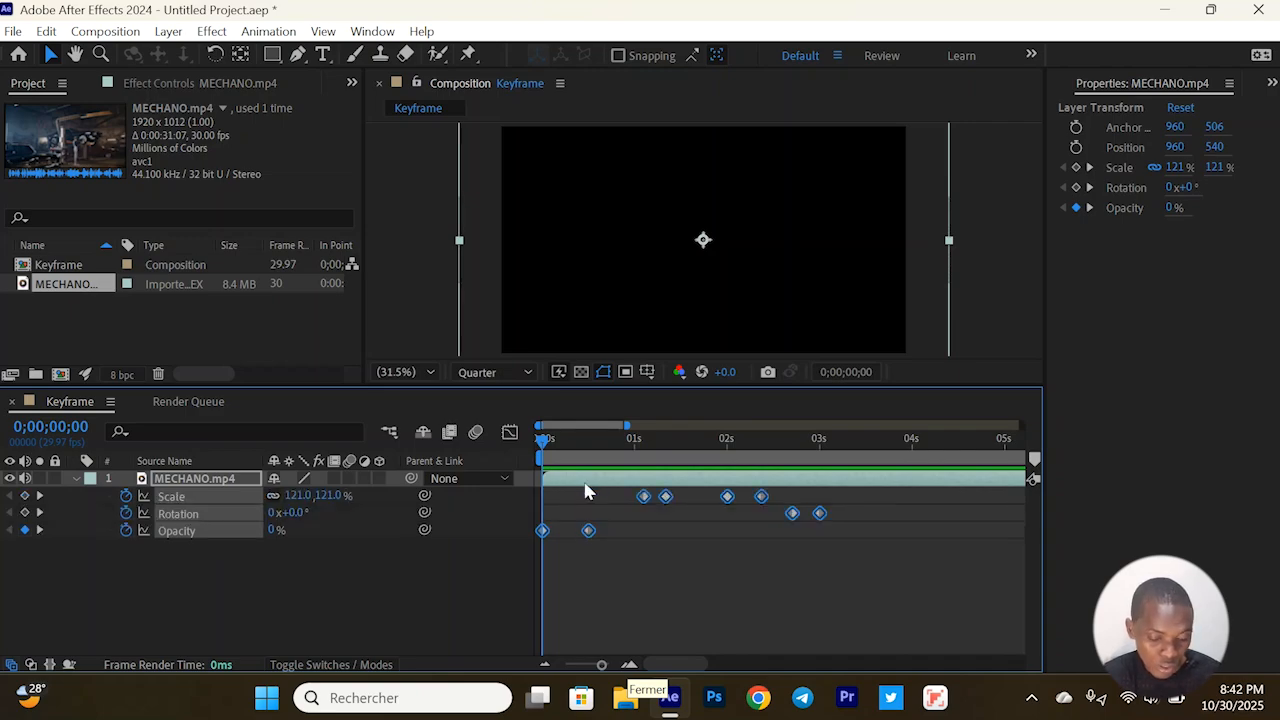
{"action": "key", "text": "u"}
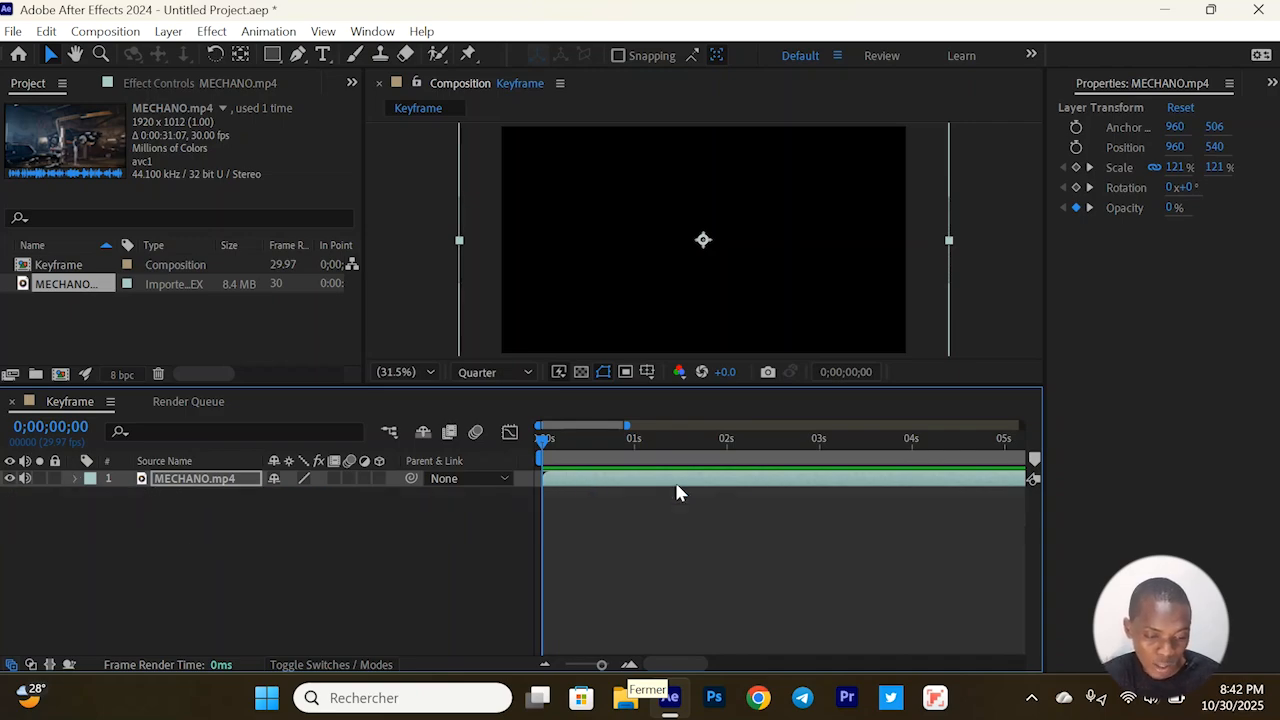
{"action": "left_click", "coordinate": [590, 540]}
{"action": "left_click", "coordinate": [572, 484]}
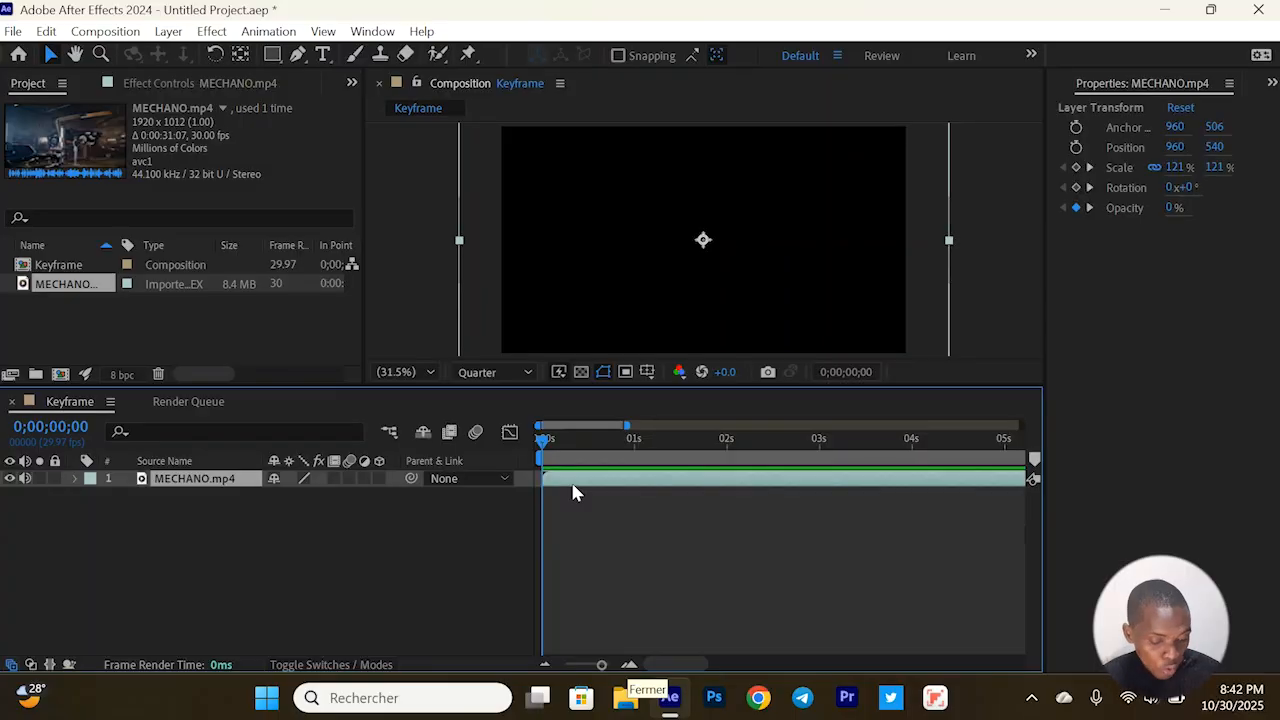
Show only the layer's Opacity property and select its keyframes, and do the same for its Scale property
{"action": "key", "text": "t"}
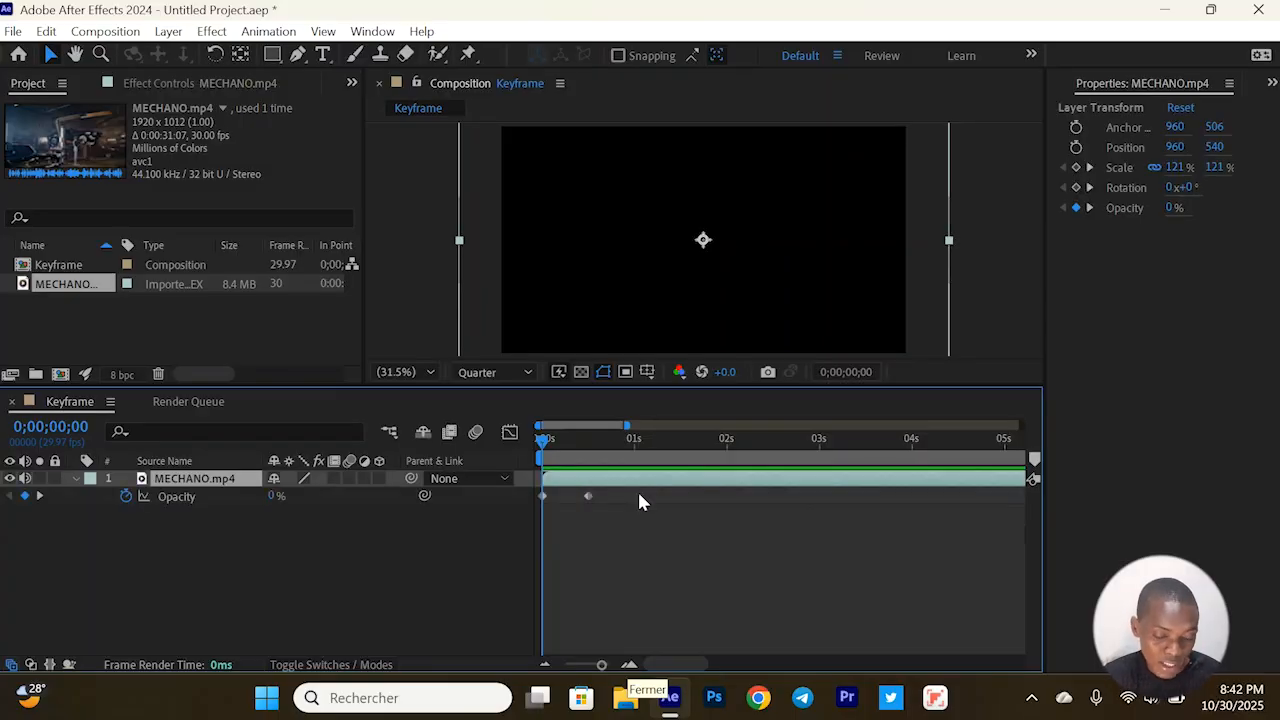
{"action": "left_click_drag", "start_coordinate": [638, 490], "coordinate": [457, 499]}
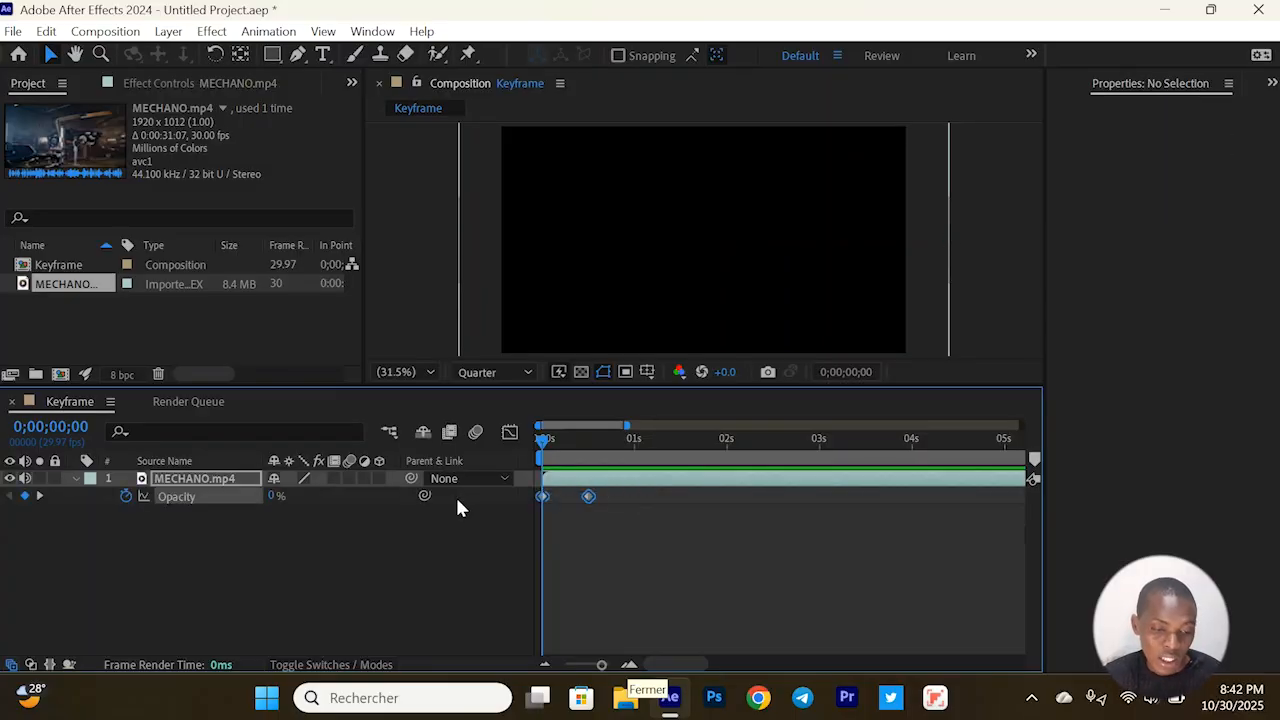
{"action": "left_click", "coordinate": [640, 488]}
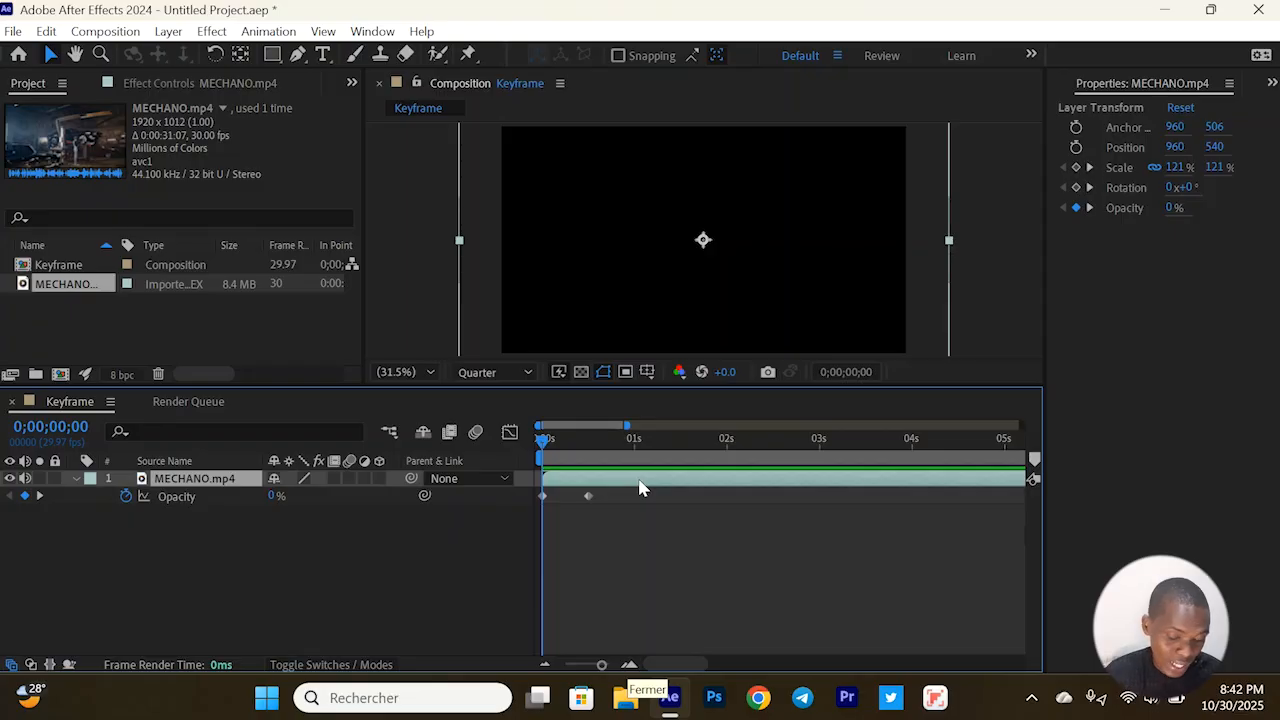
{"action": "key", "text": "s"}
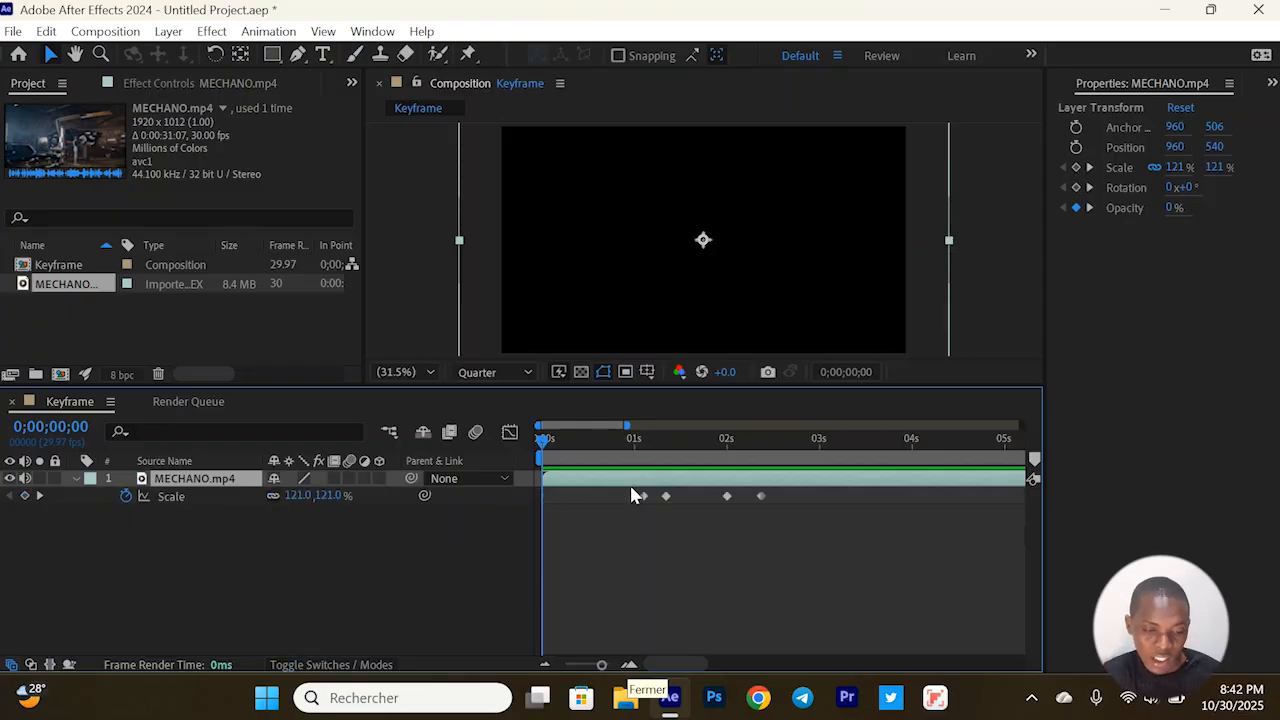
{"action": "left_click_drag", "start_coordinate": [613, 496], "coordinate": [841, 501]}
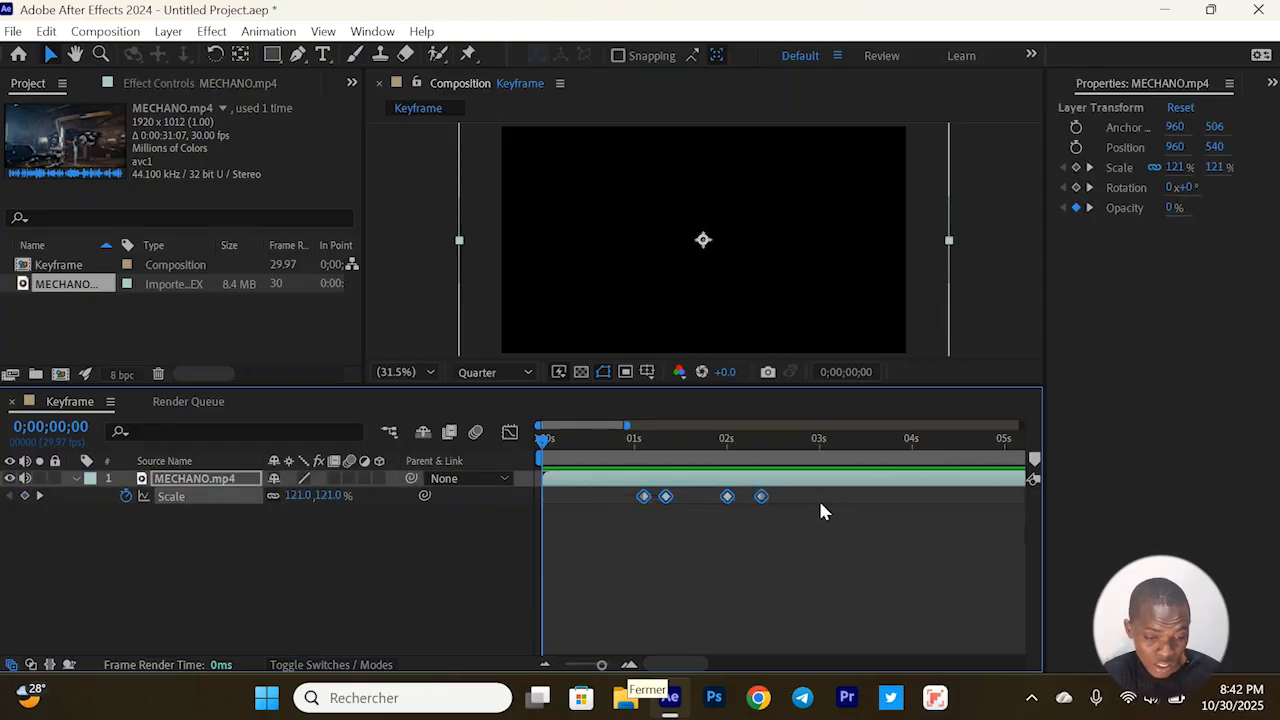
Show only the Rotation property of the MECHANO.mp4 layer and select its two keyframes
{"action": "left_click", "coordinate": [730, 484]}
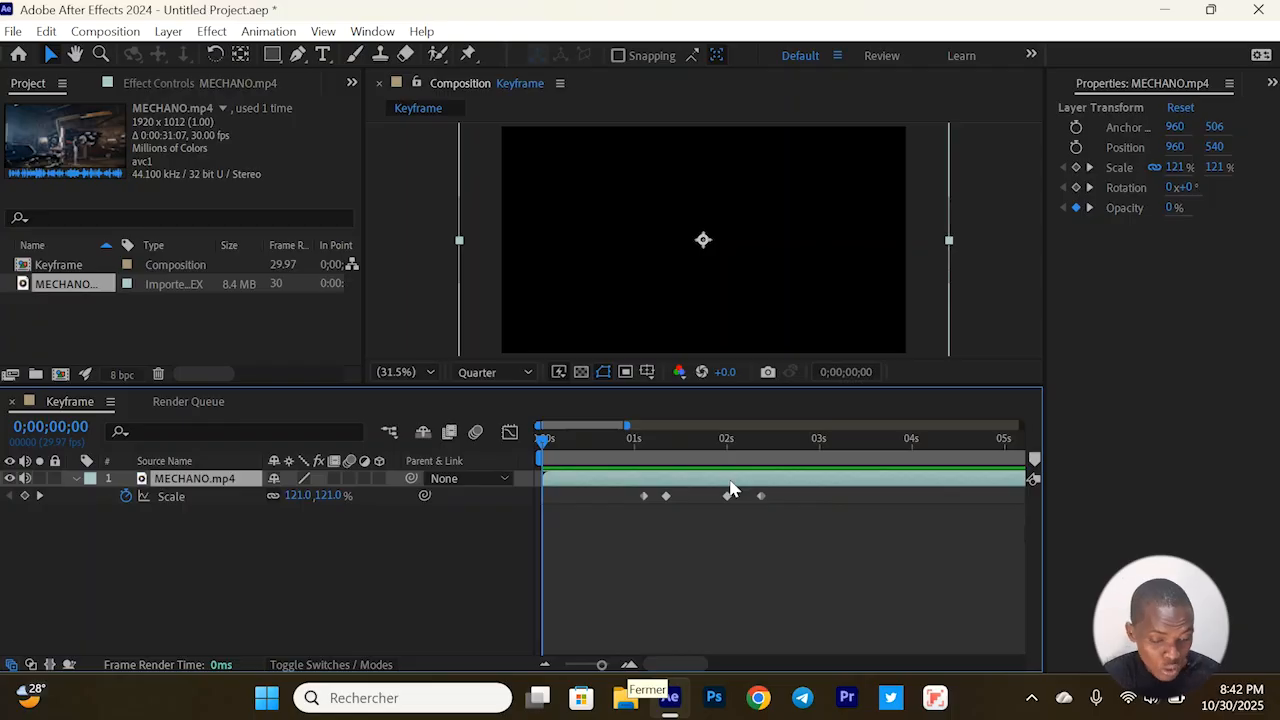
{"action": "key", "text": "r"}
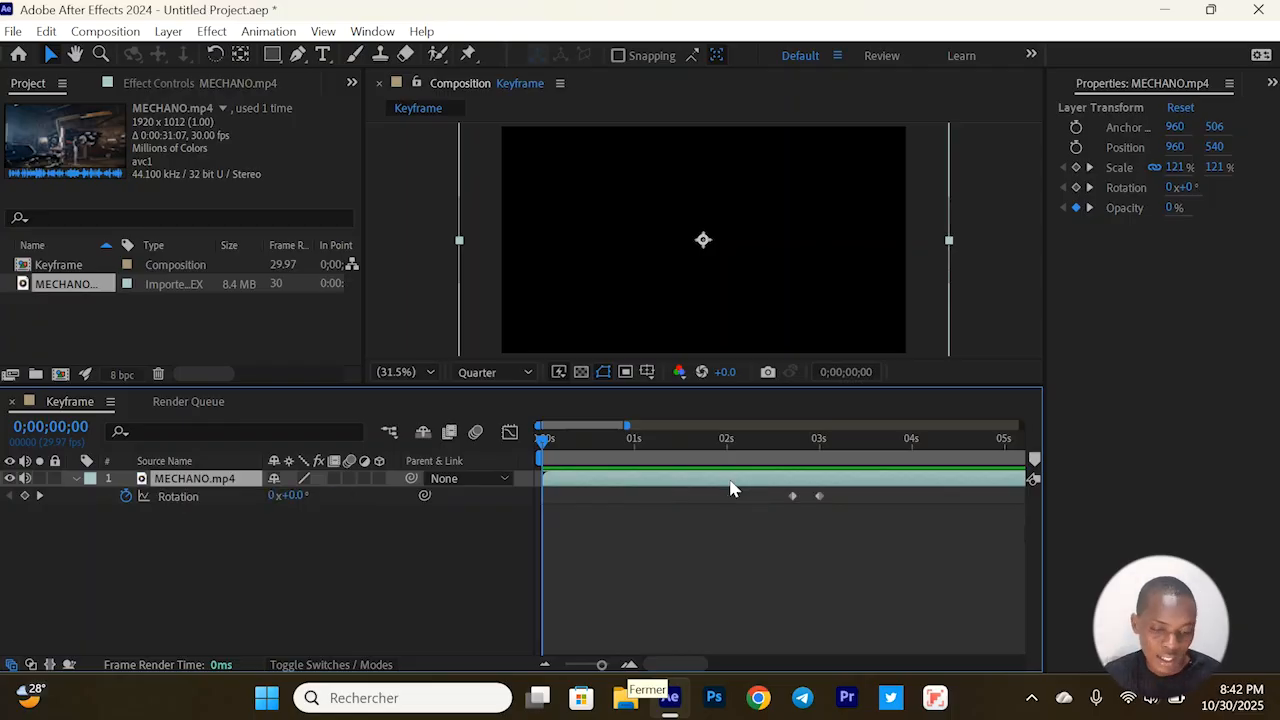
{"action": "left_click_drag", "start_coordinate": [773, 495], "coordinate": [854, 500]}
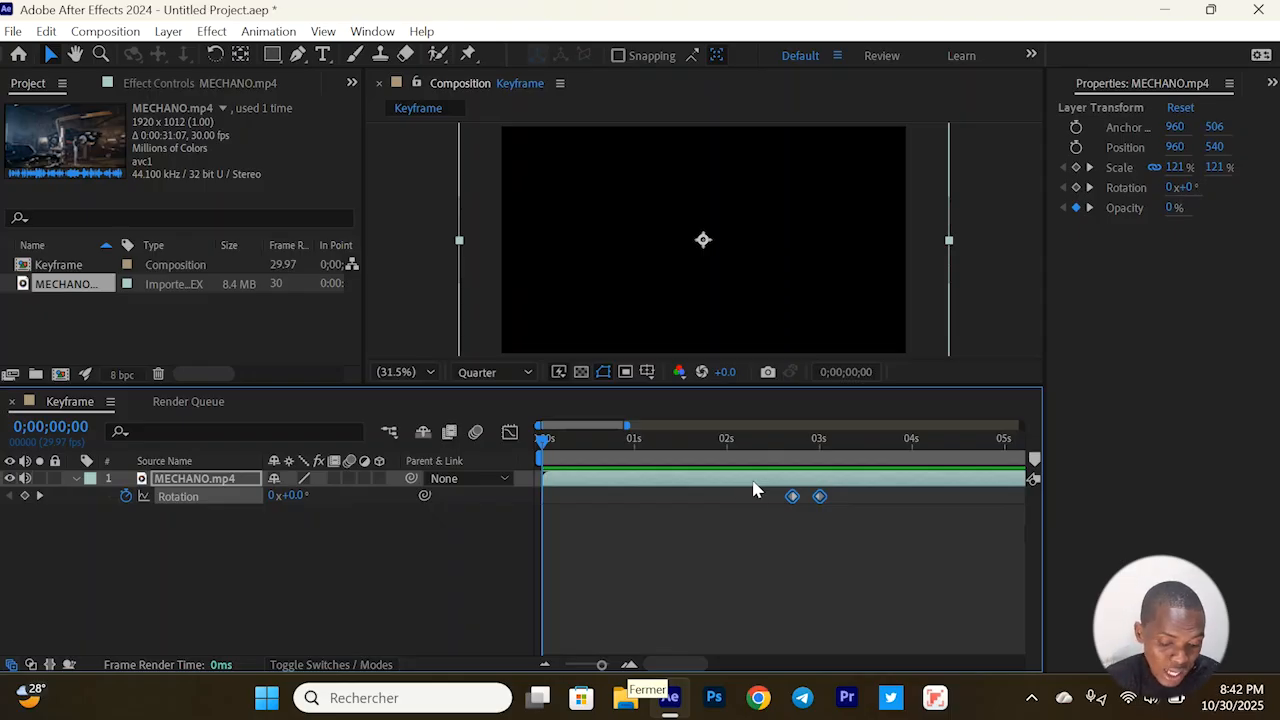
Show all keyframed properties of the layer together, select every keyframe and collapse the layer
{"action": "key", "text": "u"}
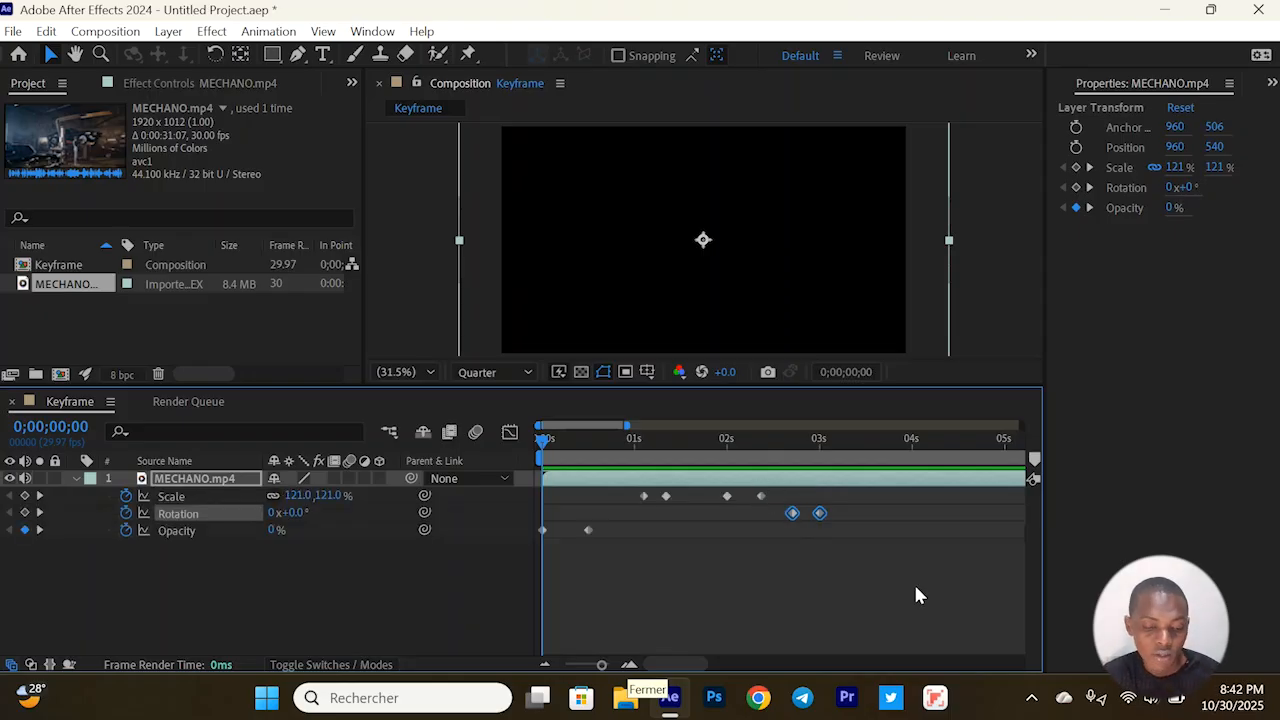
{"action": "left_click_drag", "start_coordinate": [916, 588], "coordinate": [534, 490]}
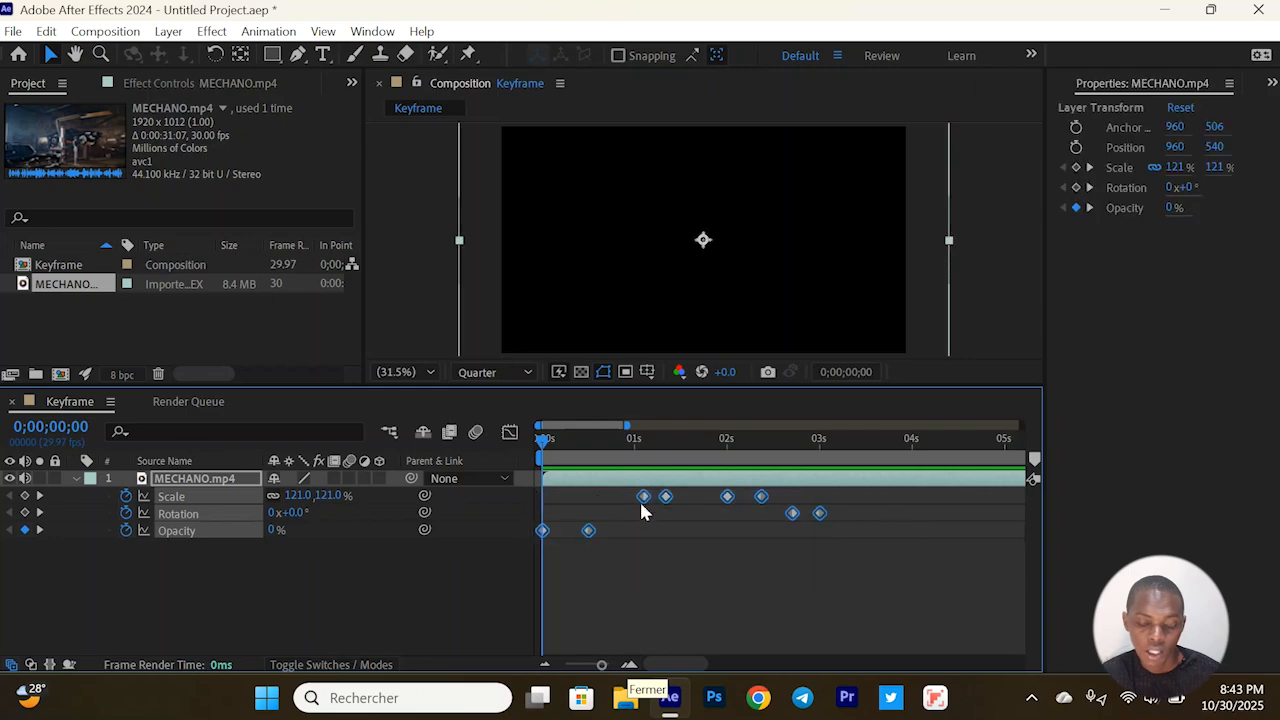
{"action": "key", "text": "u"}
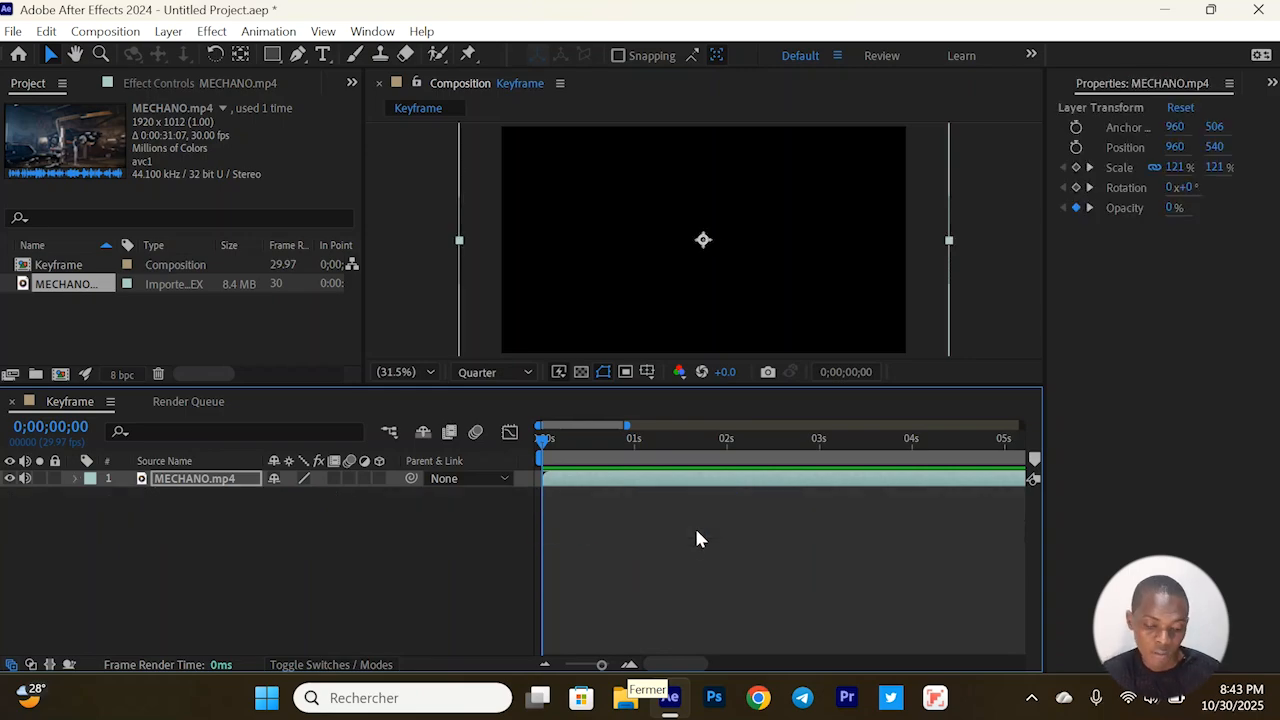
Show all keyframed properties of the MECHANO.mp4 layer, collapse them, and show only its Scale property
{"action": "key", "text": "u"}
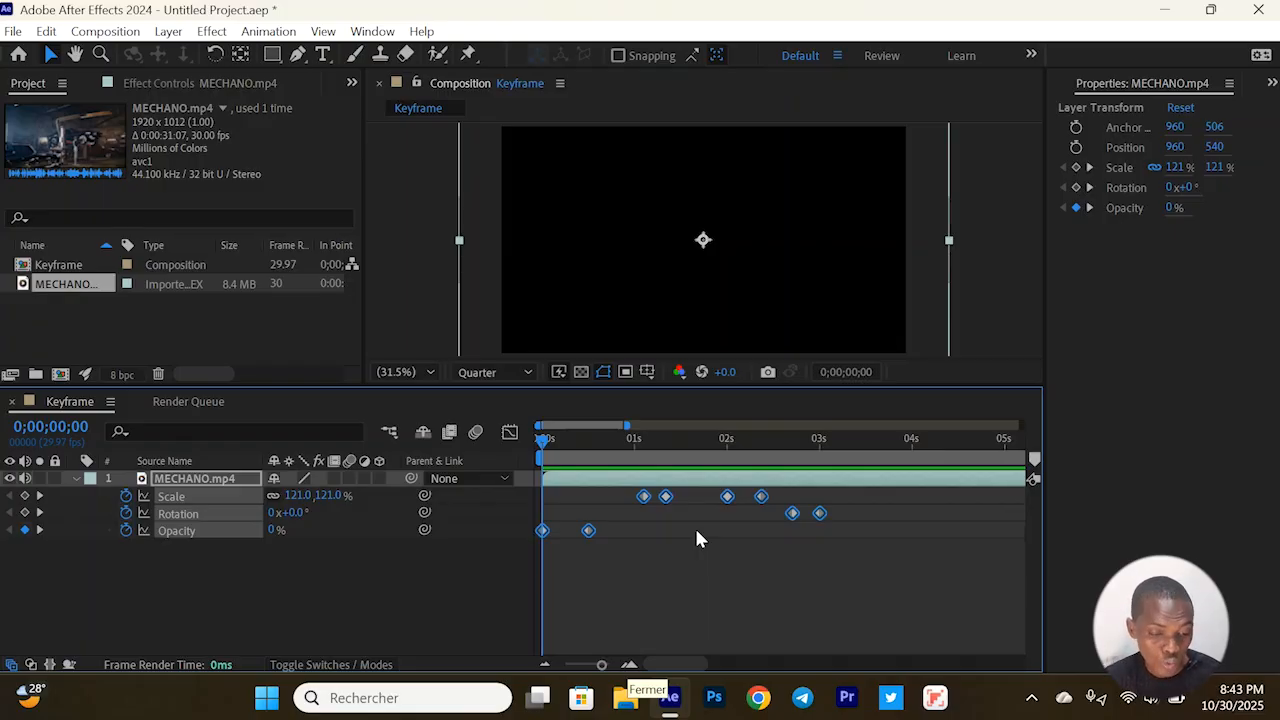
{"action": "key", "text": "u"}
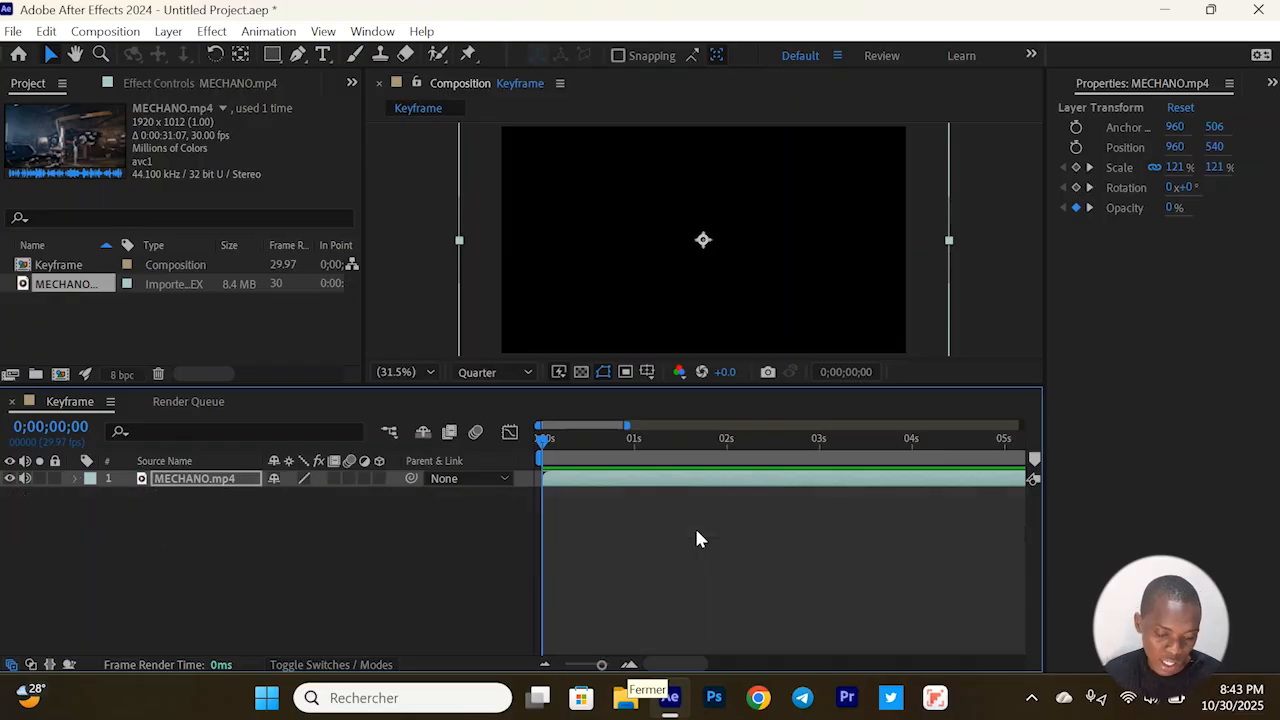
{"action": "key", "text": "s"}
Delete the MECHANO.mp4 layer from the Keyframe composition
{"action": "left_click", "coordinate": [681, 519]}
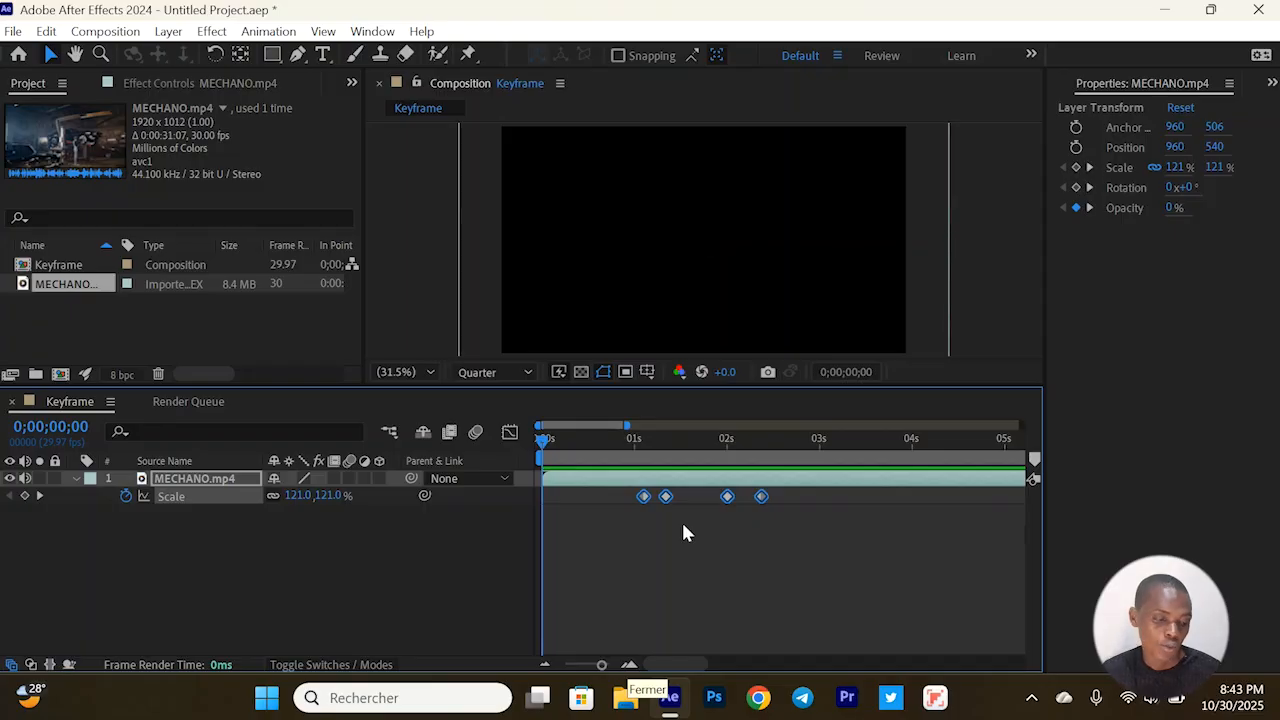
{"action": "left_click", "coordinate": [226, 477]}
{"action": "key", "text": "Delete"}
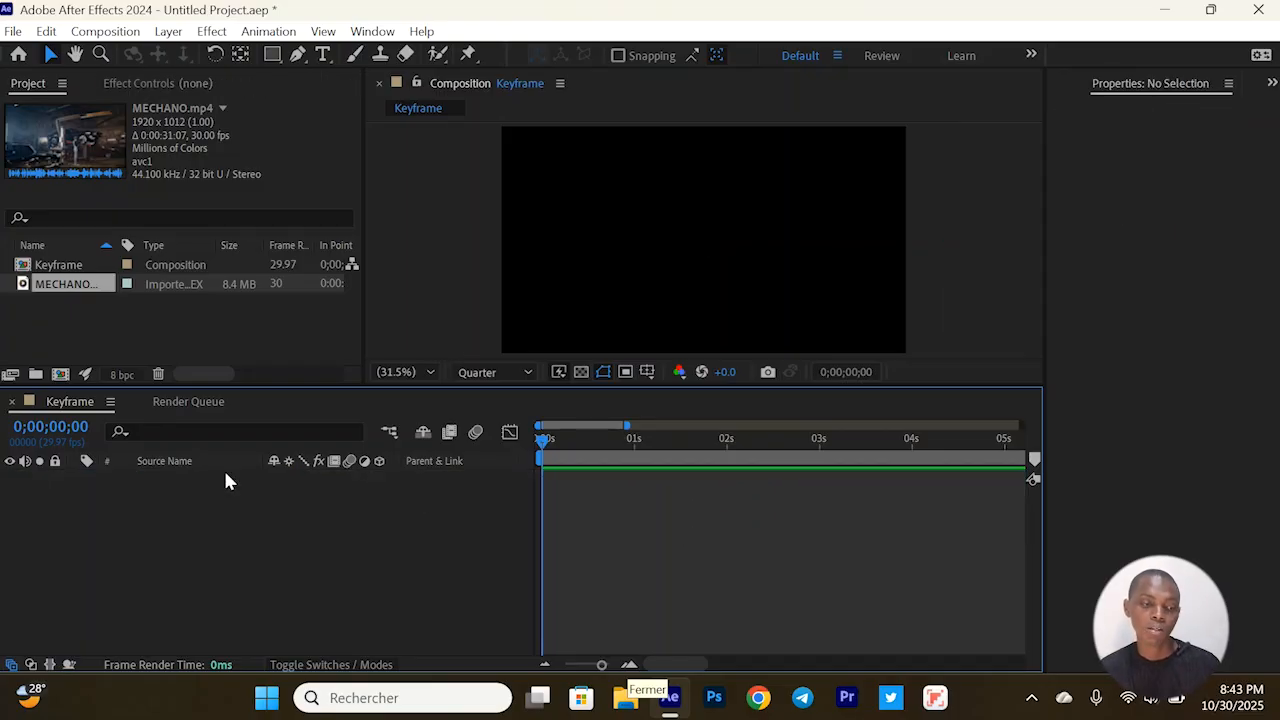
Draw a red (FF0000) circle about 146 px across with the Ellipse Tool in the upper middle of the composition and deselect it
{"action": "left_click", "coordinate": [271, 54]}
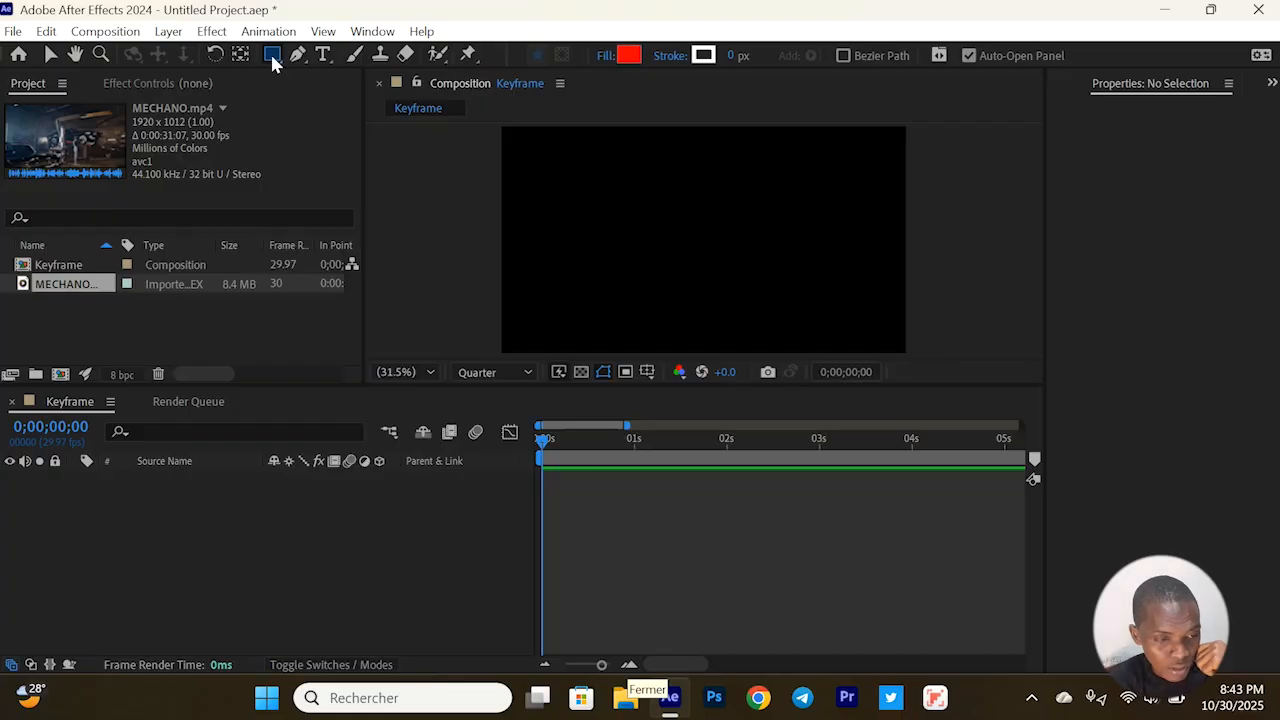
{"action": "left_click_drag", "start_coordinate": [273, 62], "coordinate": [352, 104]}
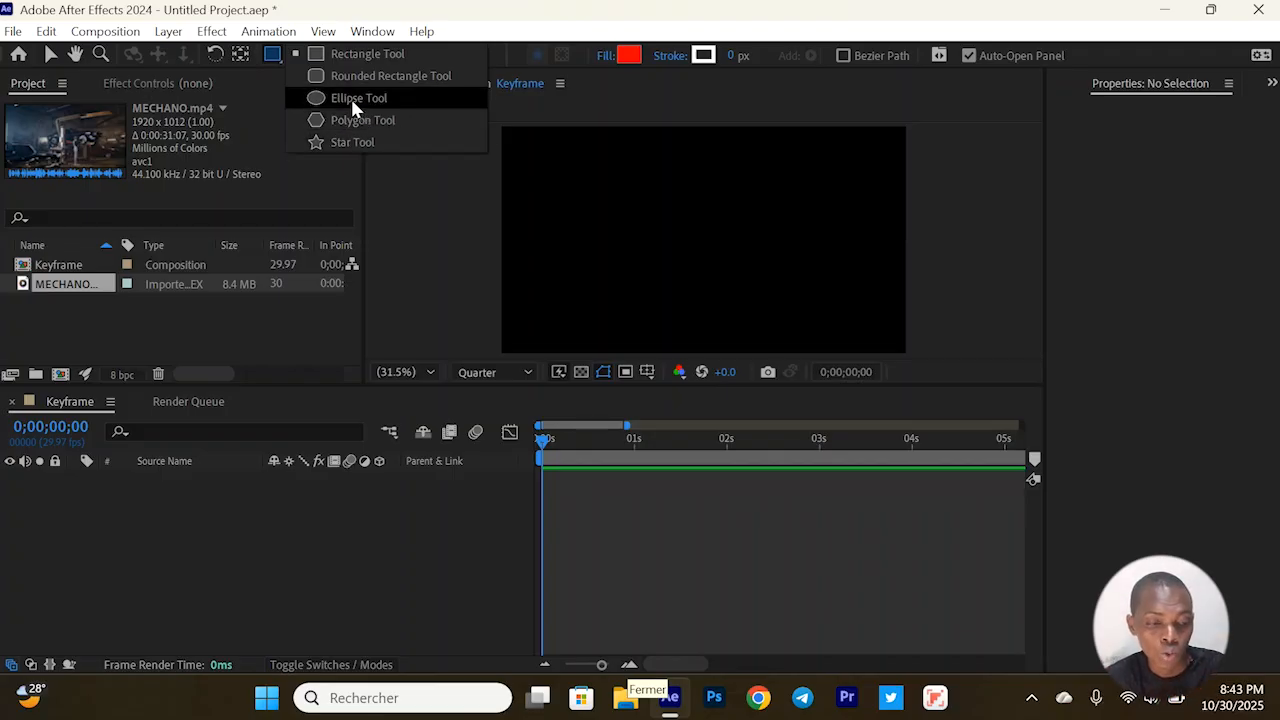
{"action": "left_click_drag", "start_coordinate": [351, 101], "coordinate": [351, 101]}
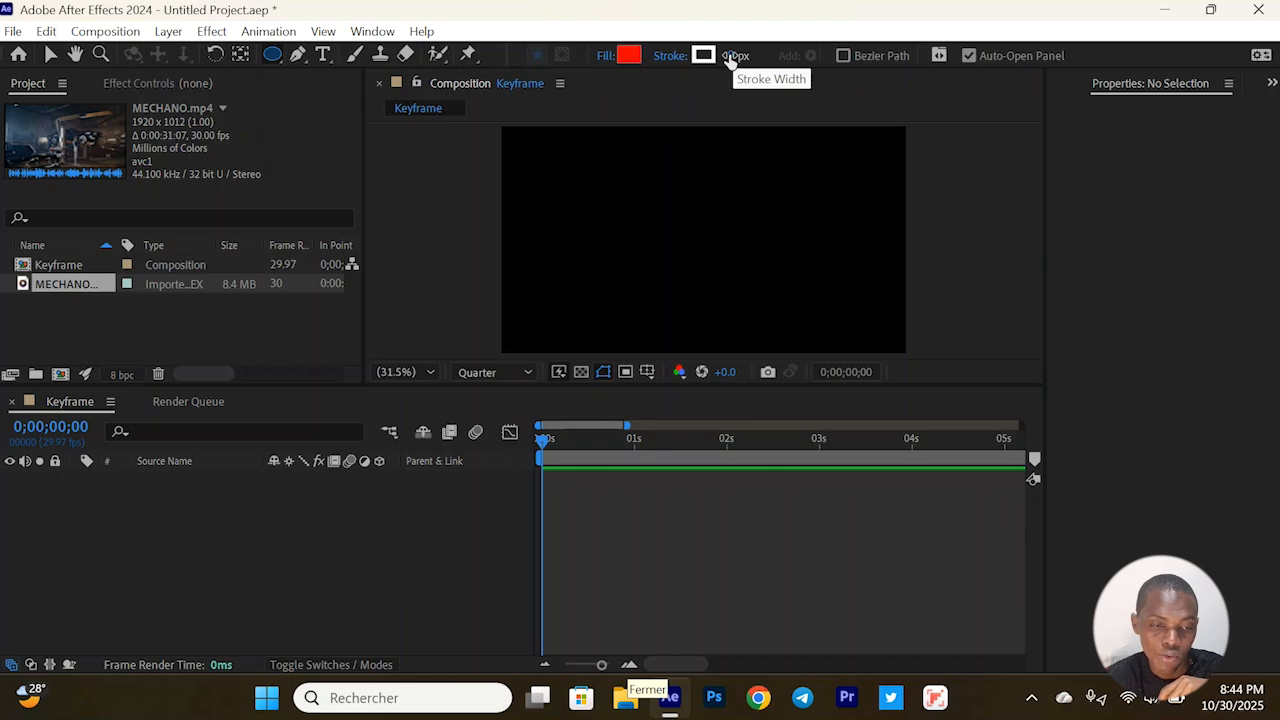
{"action": "left_click", "coordinate": [632, 56]}
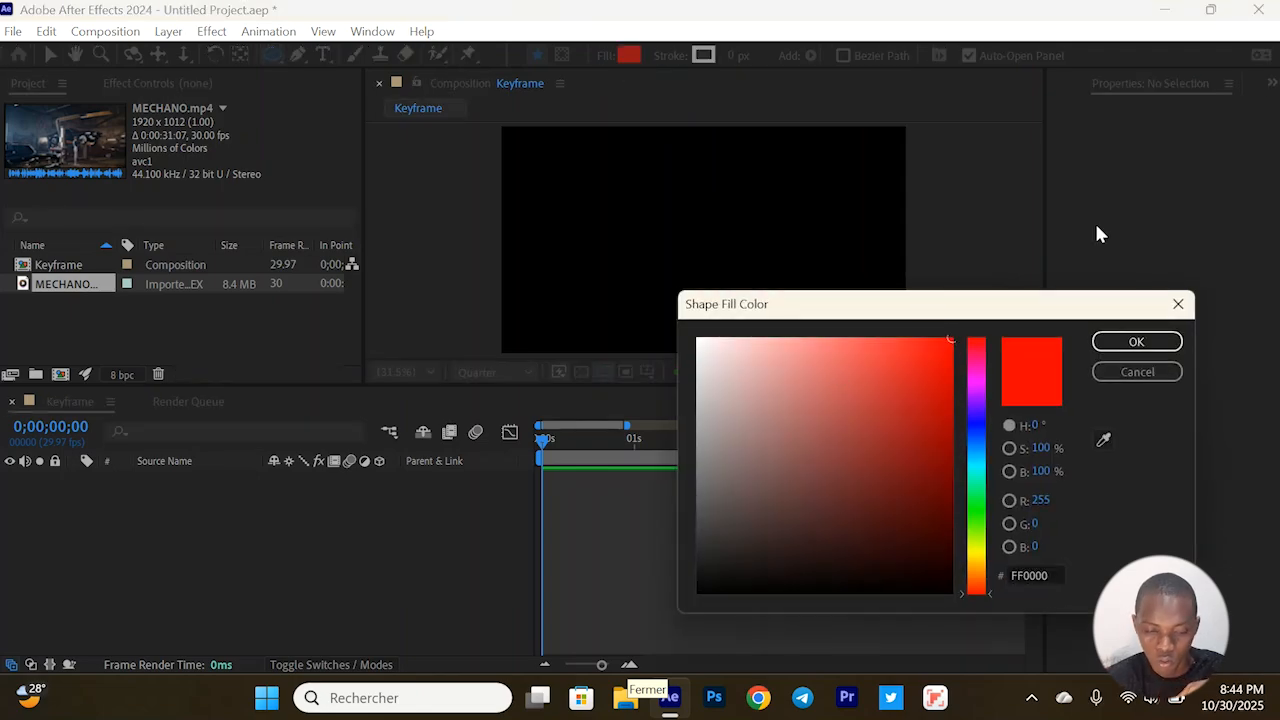
{"action": "key", "text": "Return"}
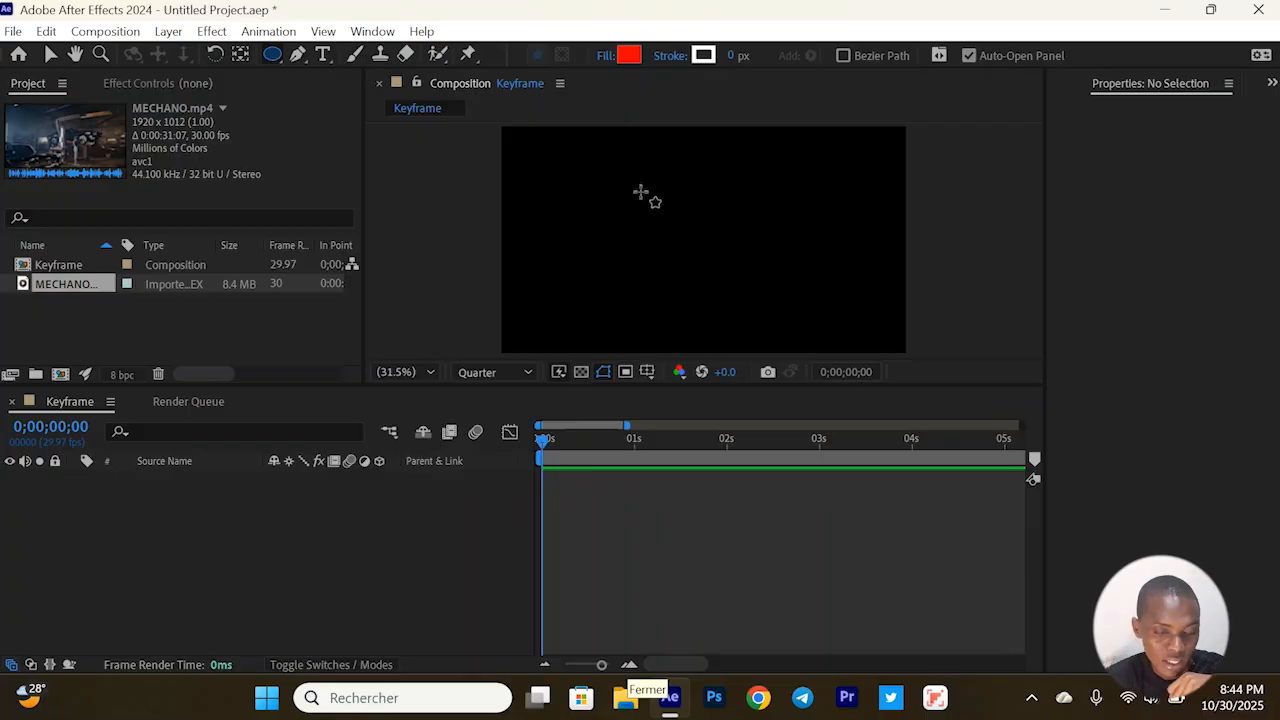
{"action": "mouse_move", "coordinate": [634, 197]}
{"action": "left_mouse_down"}
{"action": "mouse_move", "coordinate": [709, 271]}
{"action": "mouse_move", "coordinate": [763, 266]}
{"action": "mouse_move", "coordinate": [768, 306]}
{"action": "mouse_move", "coordinate": [806, 283]}
{"action": "mouse_move", "coordinate": [765, 317]}
{"action": "mouse_move", "coordinate": [776, 322]}
{"action": "mouse_move", "coordinate": [772, 250]}
{"action": "mouse_move", "coordinate": [766, 317]}
{"action": "mouse_move", "coordinate": [679, 216]}
{"action": "mouse_move", "coordinate": [766, 260]}
{"action": "mouse_move", "coordinate": [703, 237]}
{"action": "mouse_move", "coordinate": [650, 190]}
{"action": "mouse_move", "coordinate": [731, 217]}
{"action": "mouse_move", "coordinate": [745, 198]}
{"action": "mouse_move", "coordinate": [678, 212]}
{"action": "mouse_move", "coordinate": [796, 271]}
{"action": "mouse_move", "coordinate": [680, 285]}
{"action": "mouse_move", "coordinate": [832, 298]}
{"action": "mouse_move", "coordinate": [682, 226]}
{"action": "mouse_move", "coordinate": [731, 286]}
{"action": "mouse_move", "coordinate": [686, 214]}
{"action": "mouse_move", "coordinate": [689, 249]}
{"action": "mouse_move", "coordinate": [763, 325]}
{"action": "mouse_move", "coordinate": [665, 212]}
{"action": "left_mouse_up"}
{"action": "left_click", "coordinate": [693, 560]}
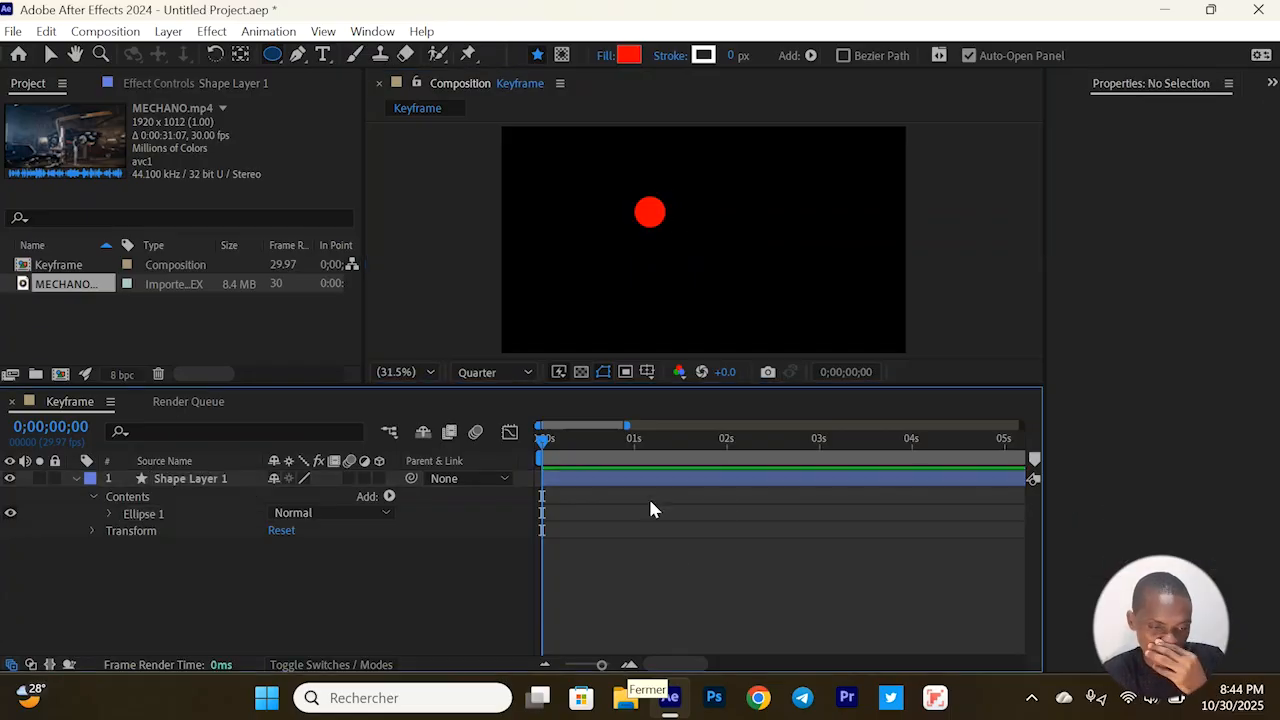
Show the Scale property of Shape Layer 1 and scale the circle to 120%, then to 107%
{"action": "left_click", "coordinate": [598, 481]}
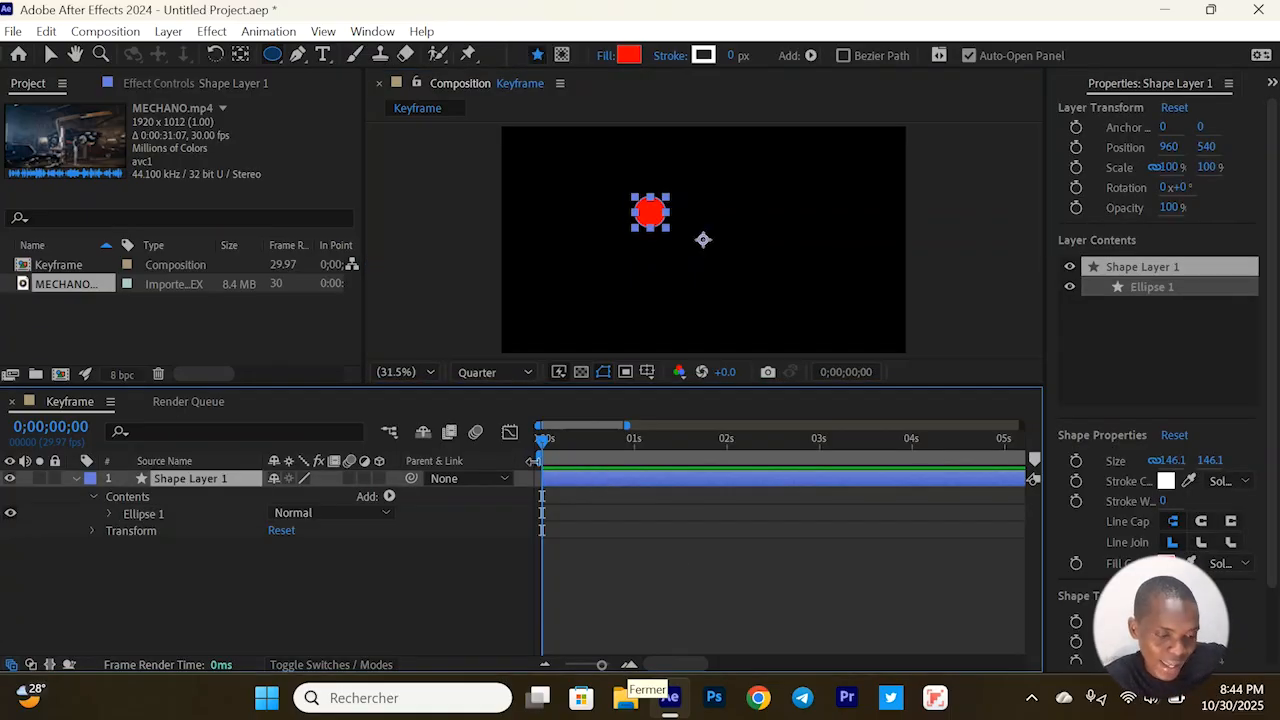
{"action": "key", "text": "s"}
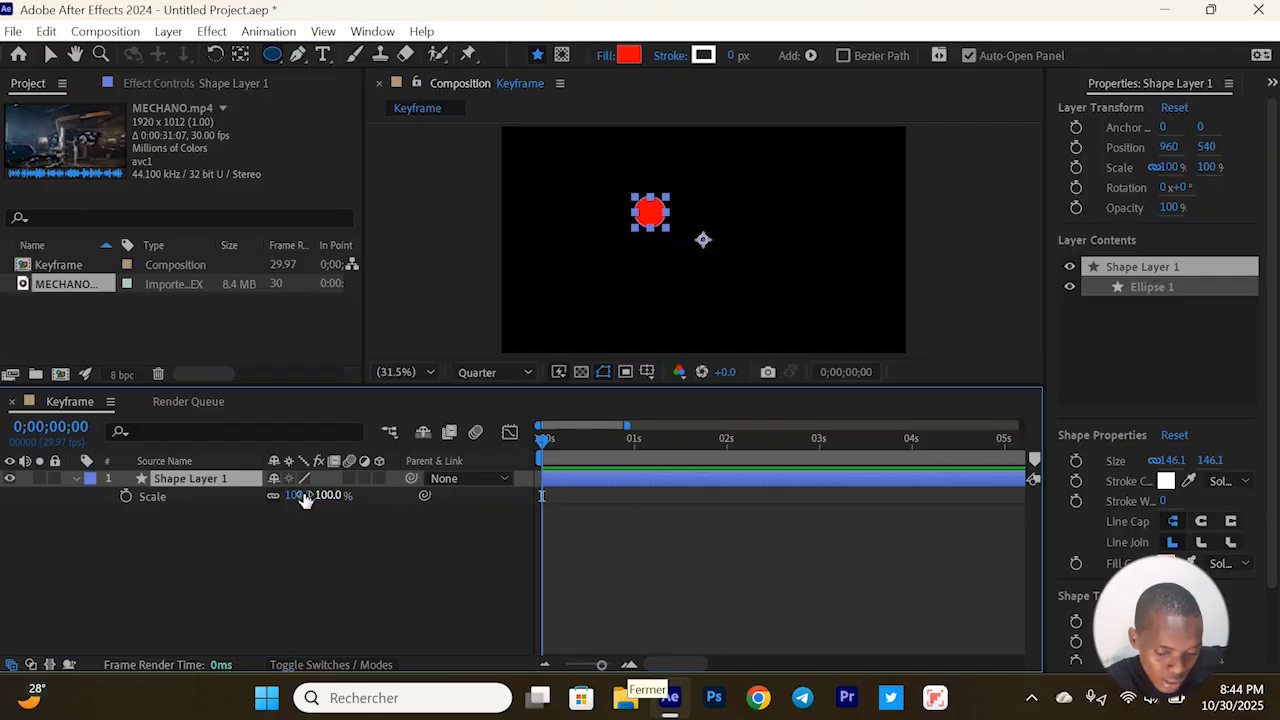
{"action": "mouse_move", "coordinate": [300, 494]}
{"action": "left_mouse_down"}
{"action": "mouse_move", "coordinate": [343, 496]}
{"action": "mouse_move", "coordinate": [313, 486]}
{"action": "left_mouse_up"}
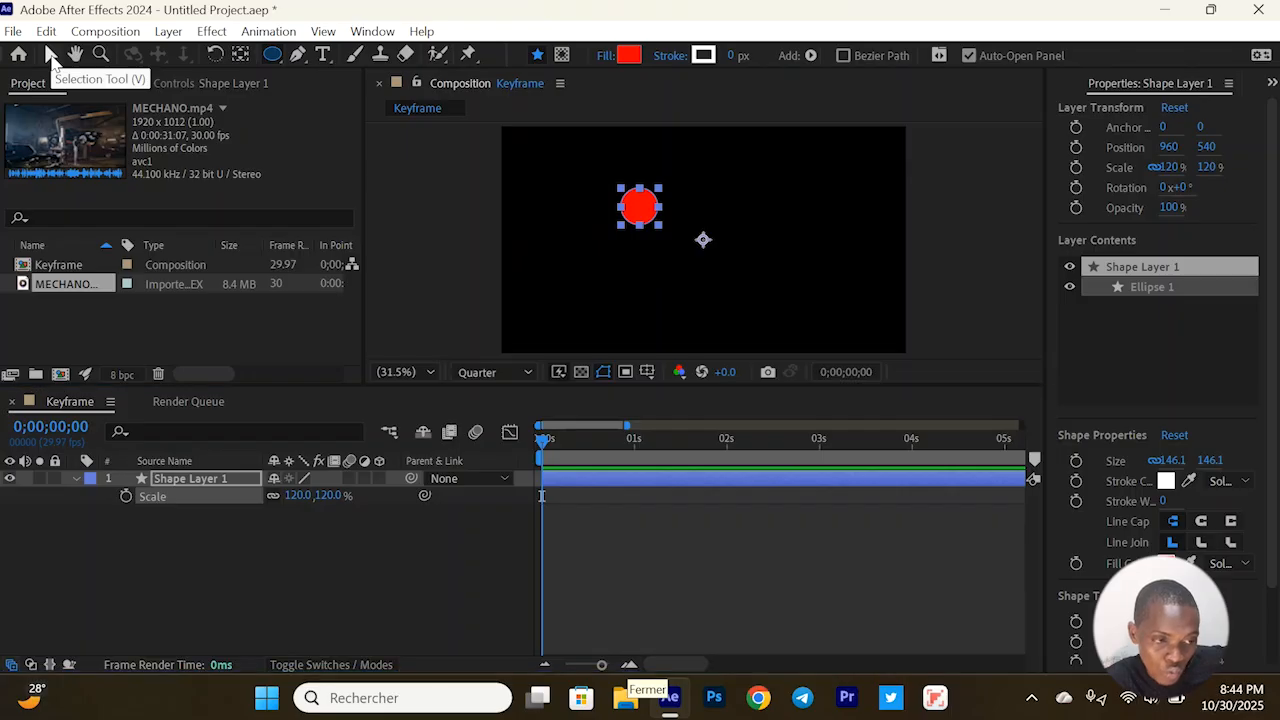
{"action": "left_click", "coordinate": [50, 56]}
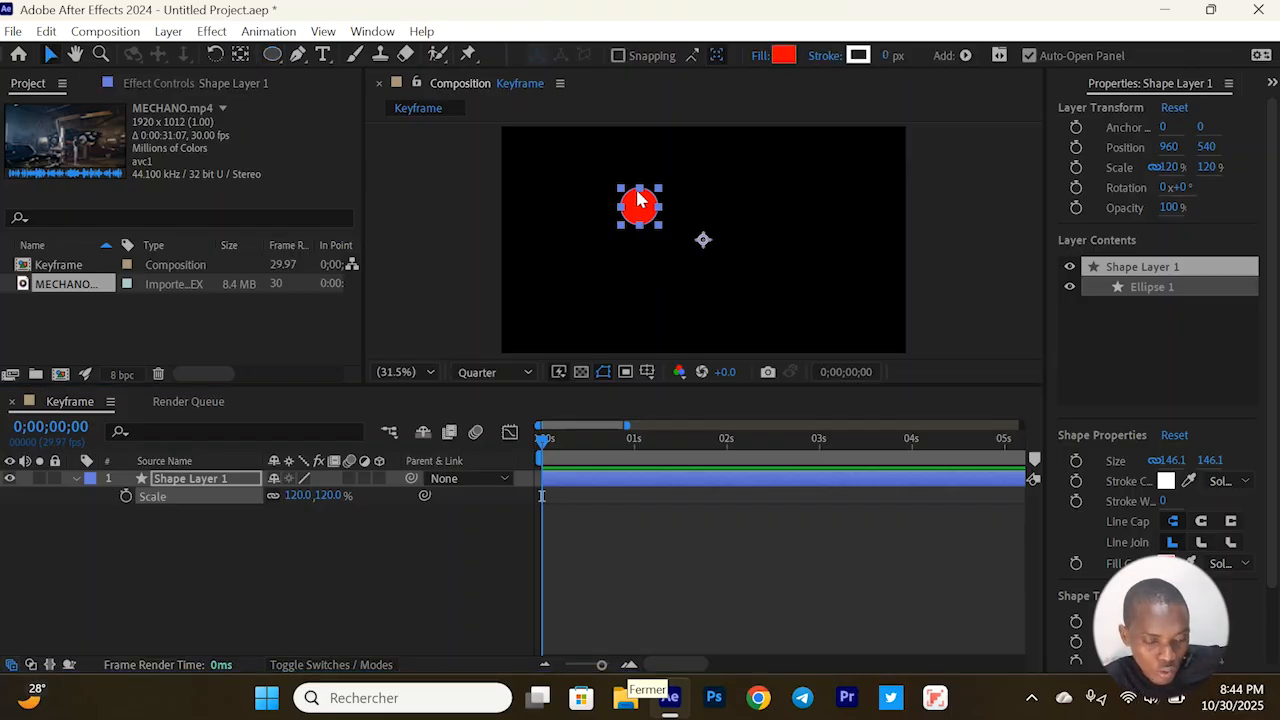
{"action": "left_click_drag", "start_coordinate": [300, 494], "coordinate": [268, 480]}
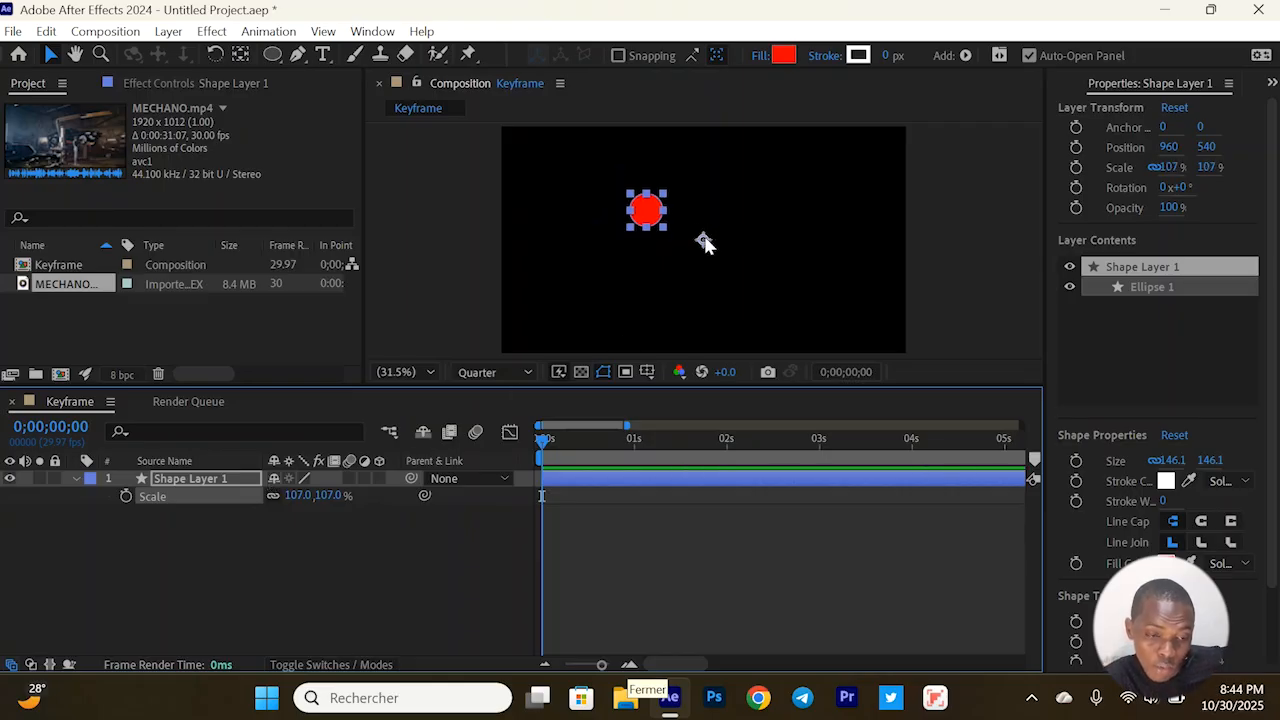
Move the circle's anchor point to its centre, scale the layer to 87% and deselect it
{"action": "left_click", "coordinate": [240, 57]}
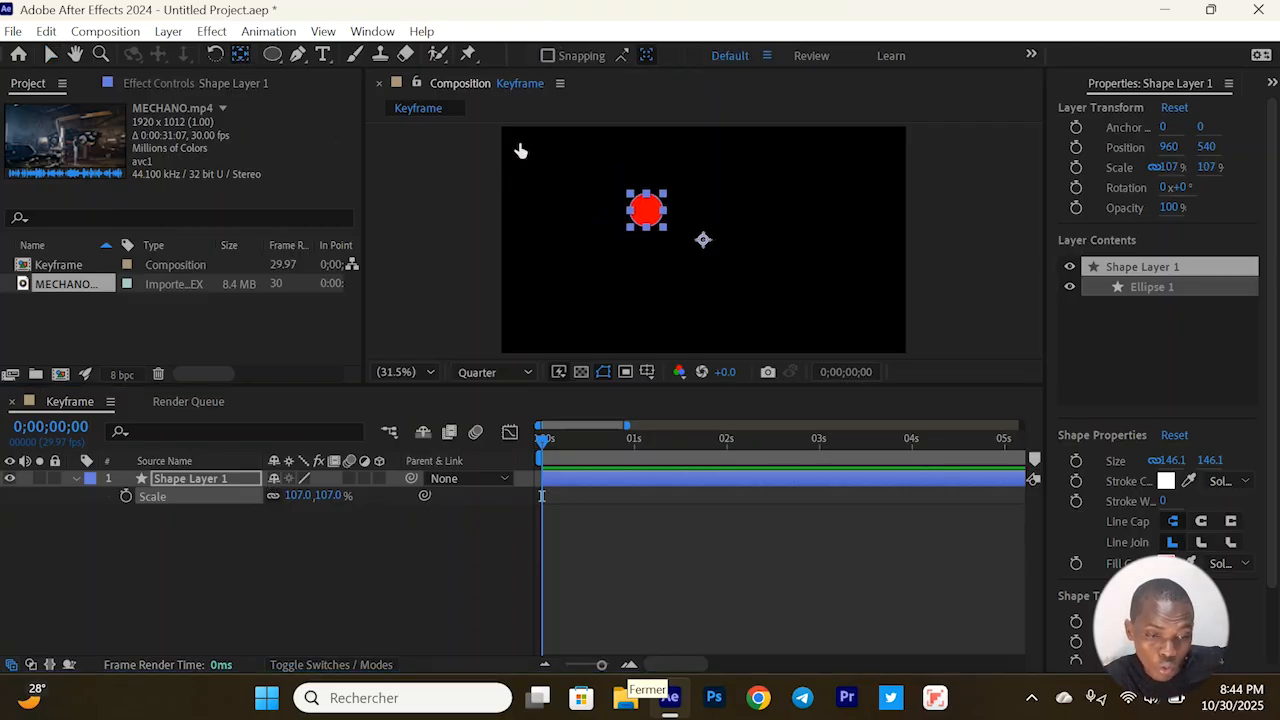
{"action": "left_click", "coordinate": [703, 240]}
{"action": "left_click_drag", "start_coordinate": [703, 240], "coordinate": [646, 210]}
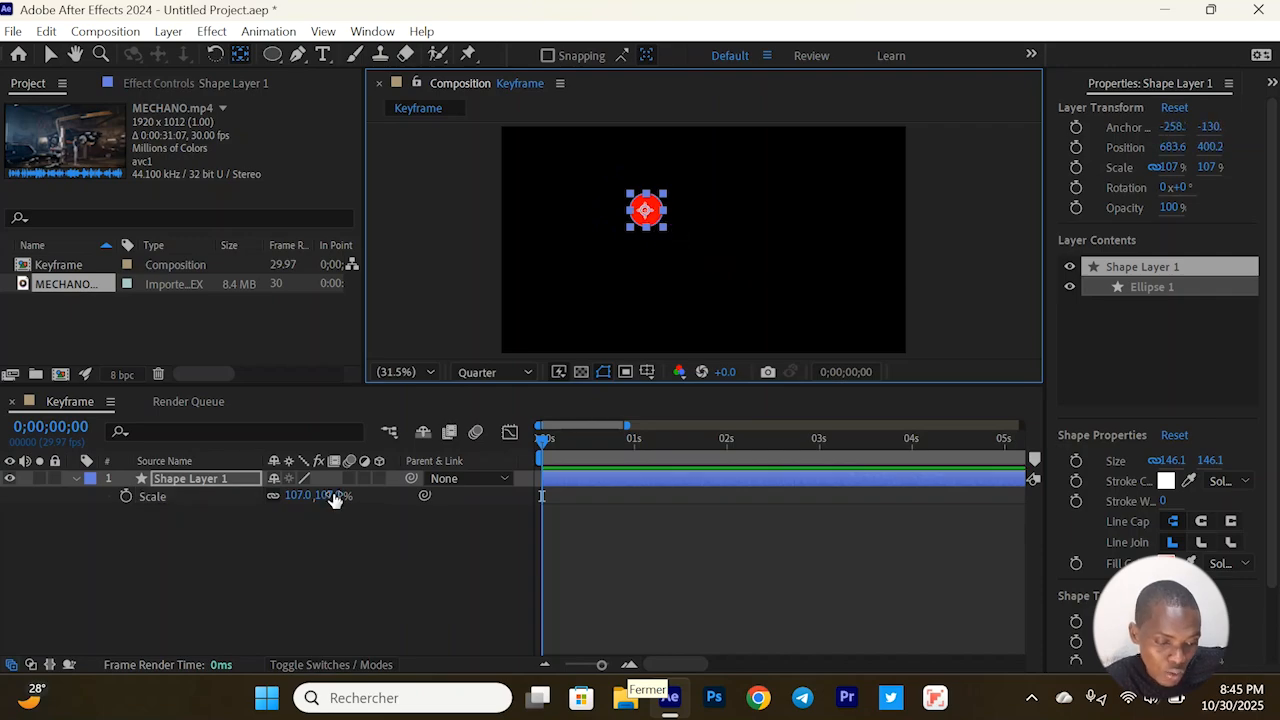
{"action": "left_click_drag", "start_coordinate": [296, 505], "coordinate": [270, 497]}
{"action": "left_click", "coordinate": [702, 554]}
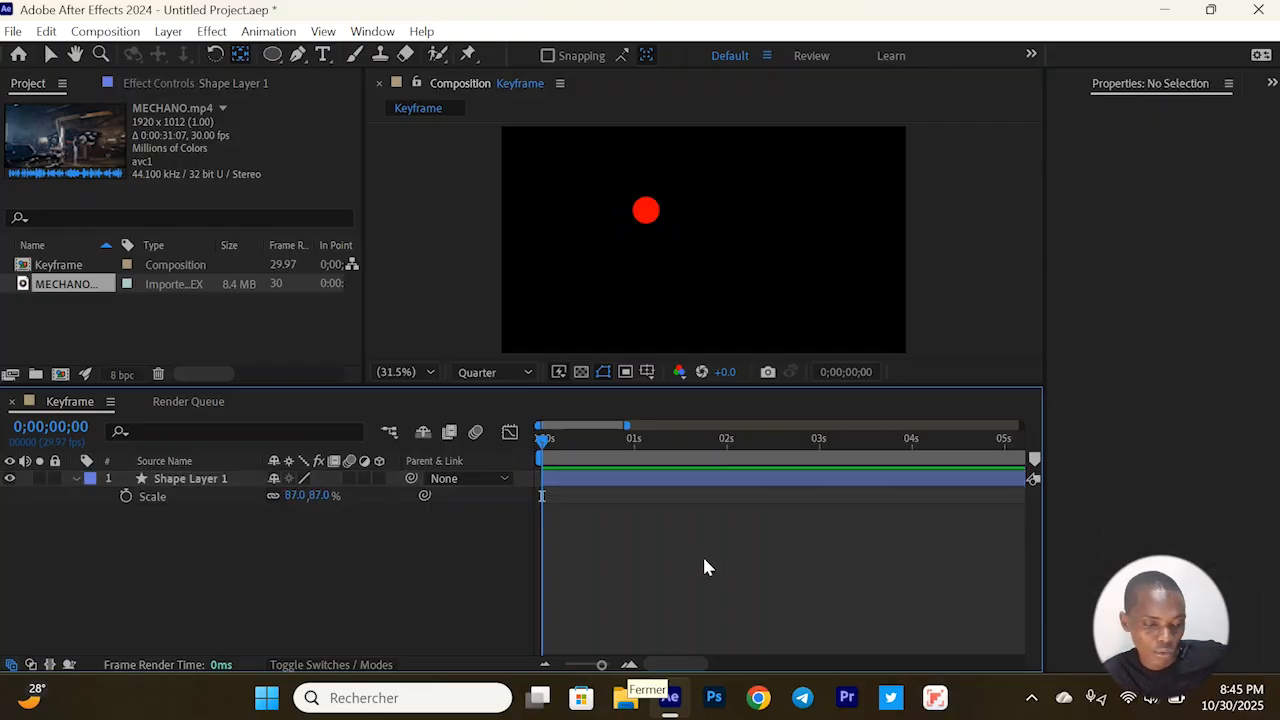
Show the Position property of Shape Layer 1 instead of Scale and create a Position keyframe at 0;00;00;00
{"action": "left_click", "coordinate": [173, 477]}
{"action": "key", "text": "s"}
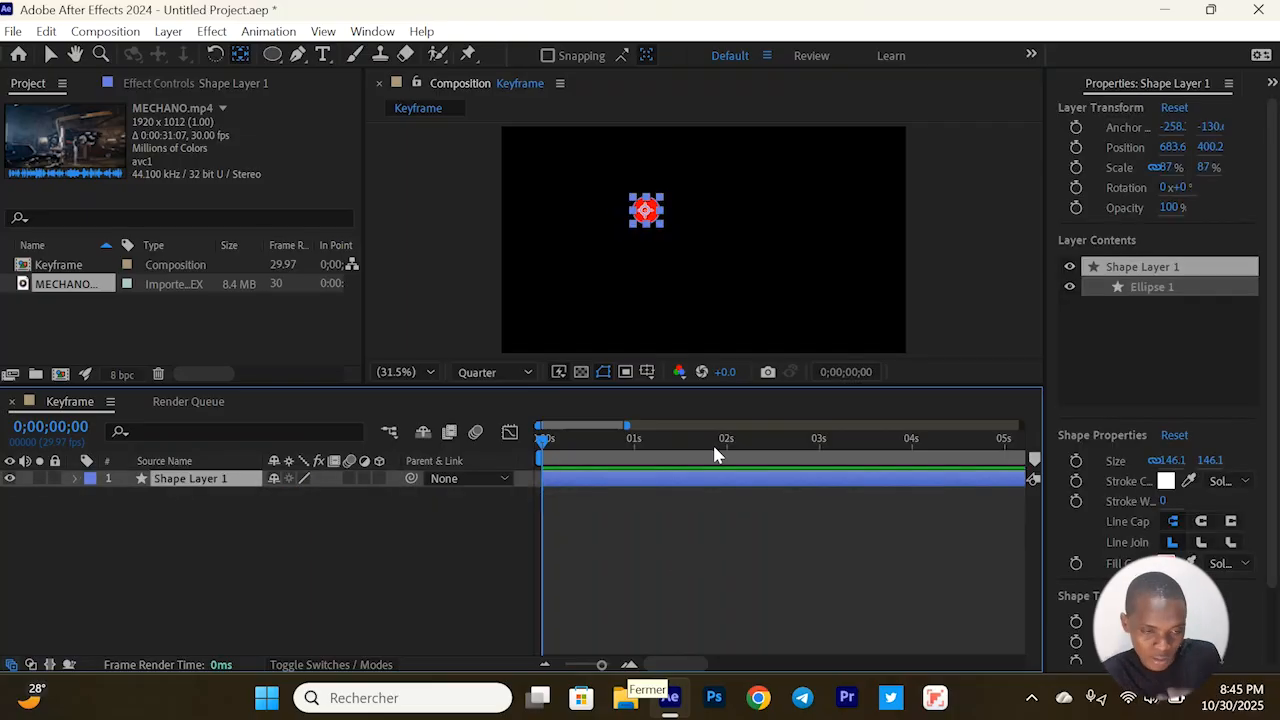
{"action": "left_click", "coordinate": [786, 462]}
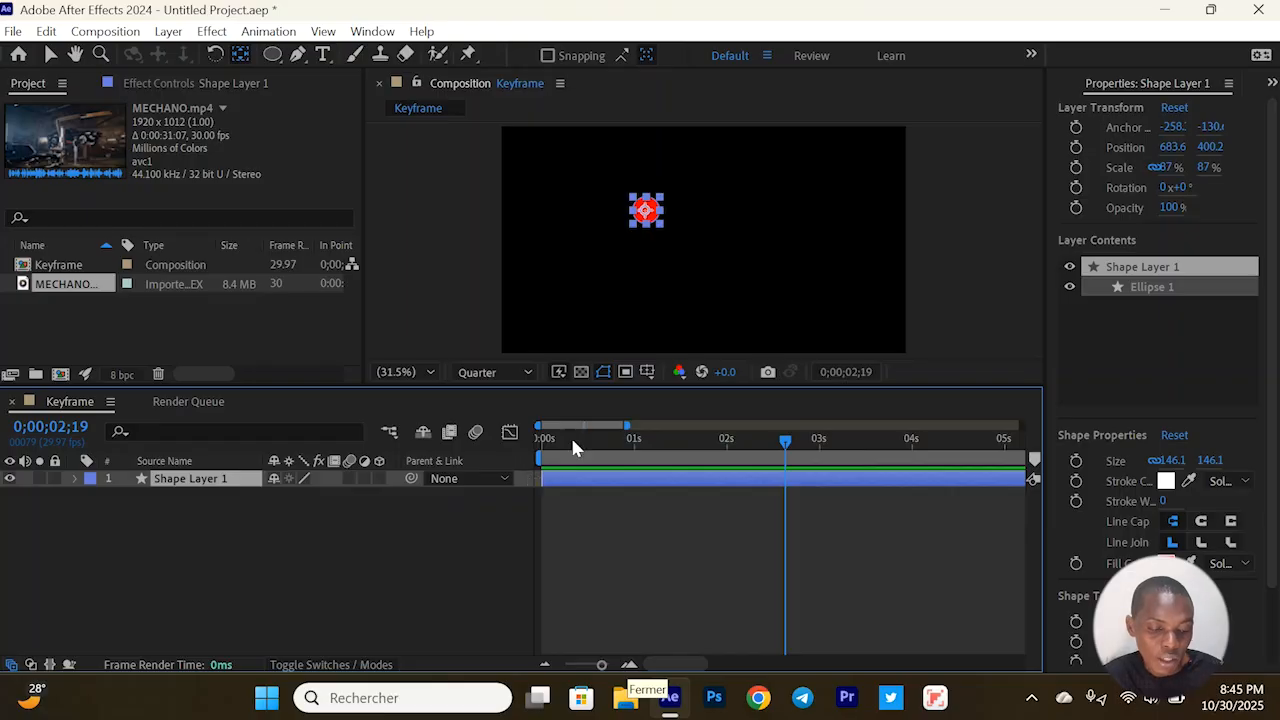
{"action": "left_click_drag", "start_coordinate": [573, 442], "coordinate": [542, 452]}
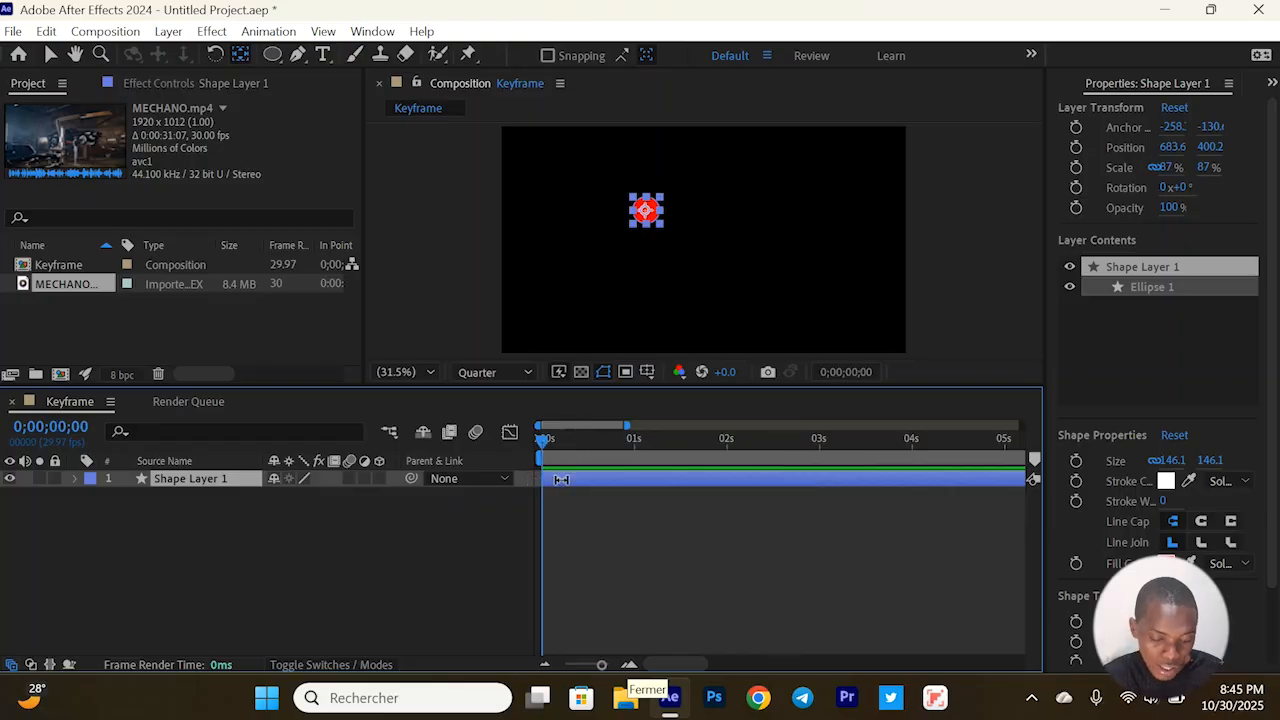
{"action": "key", "text": "p"}
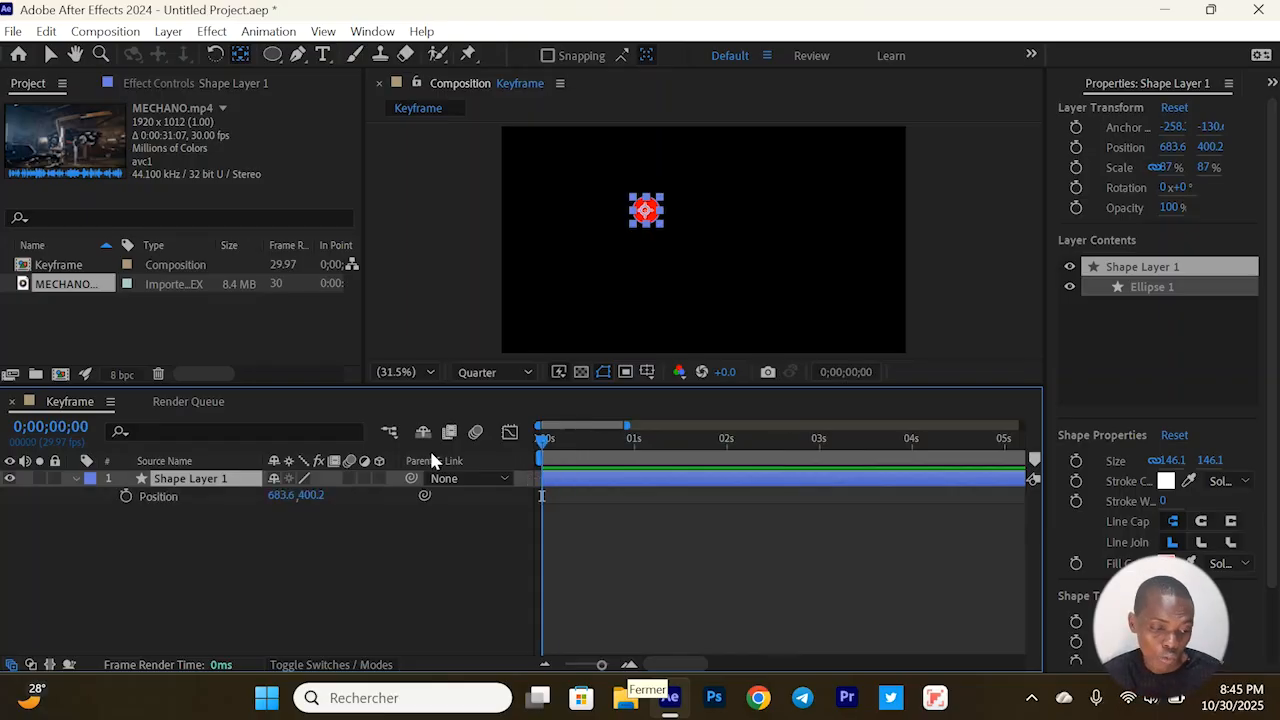
{"action": "left_click", "coordinate": [158, 494]}
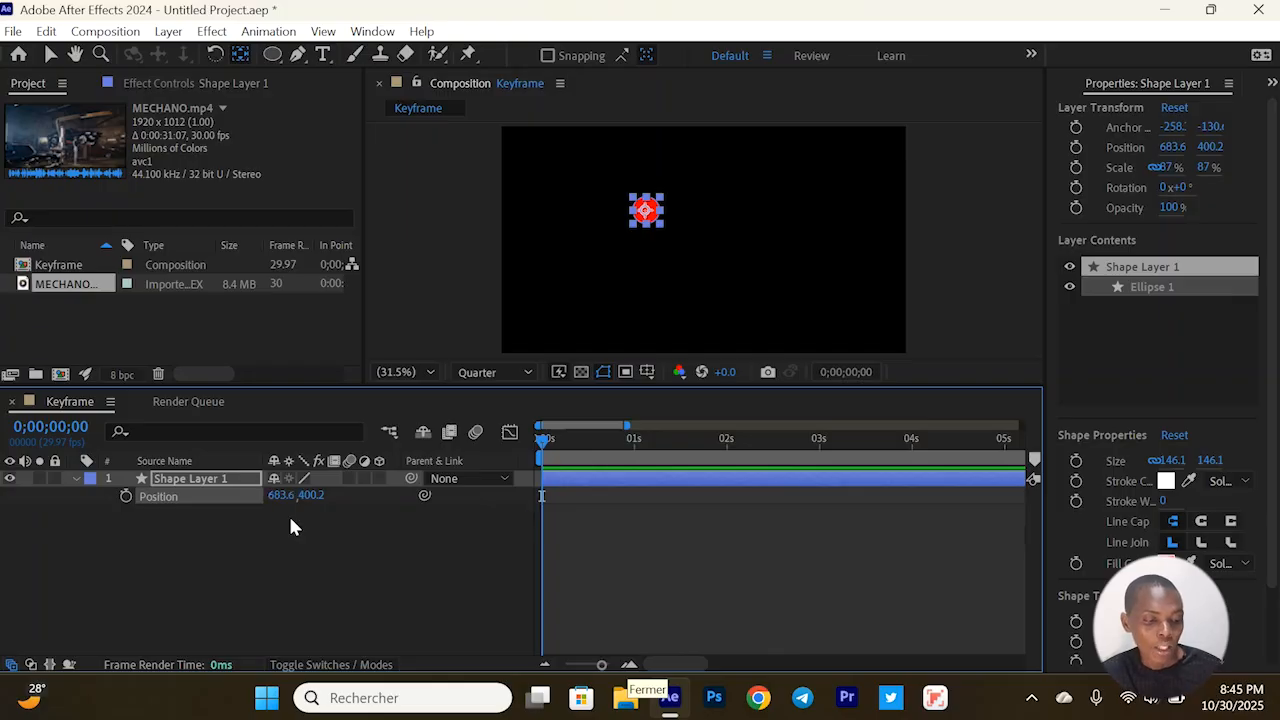
{"action": "left_click", "coordinate": [126, 495]}
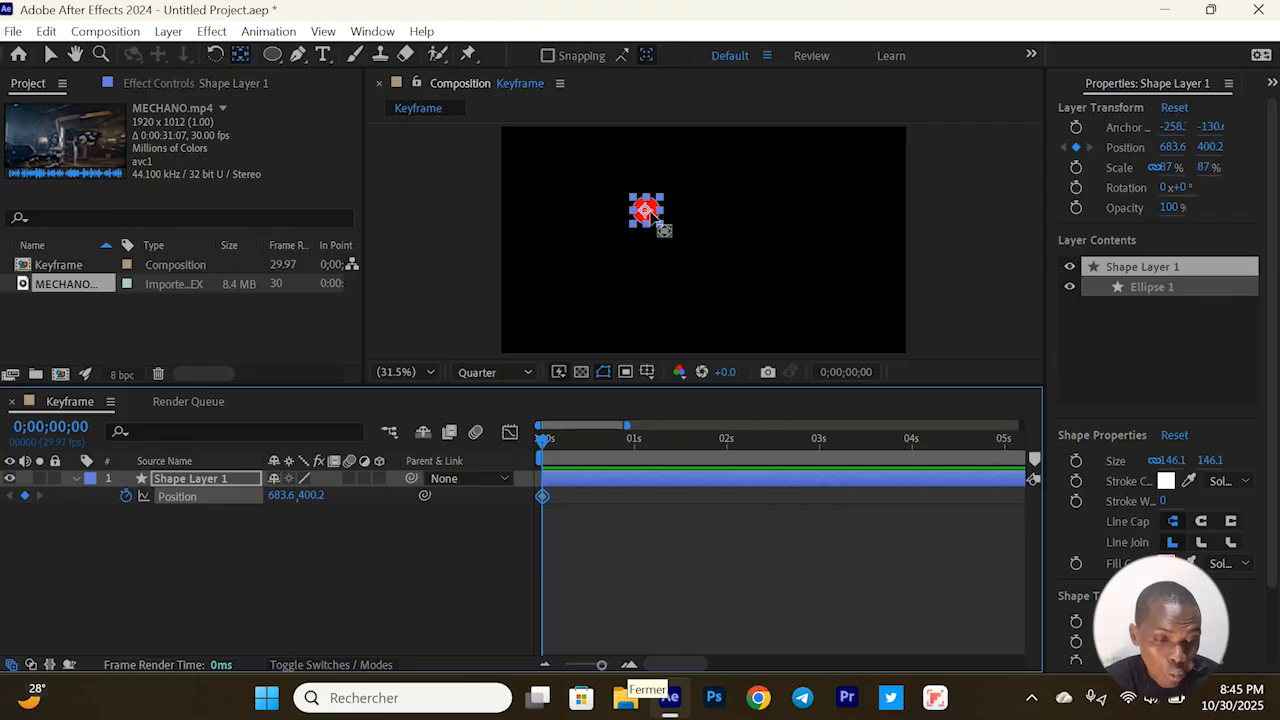
Undo the mistaken anchor point move and place the circle at the frame's left edge, at about 73.5, 582.8, for the first keyframe
{"action": "left_click_drag", "start_coordinate": [648, 210], "coordinate": [538, 232]}
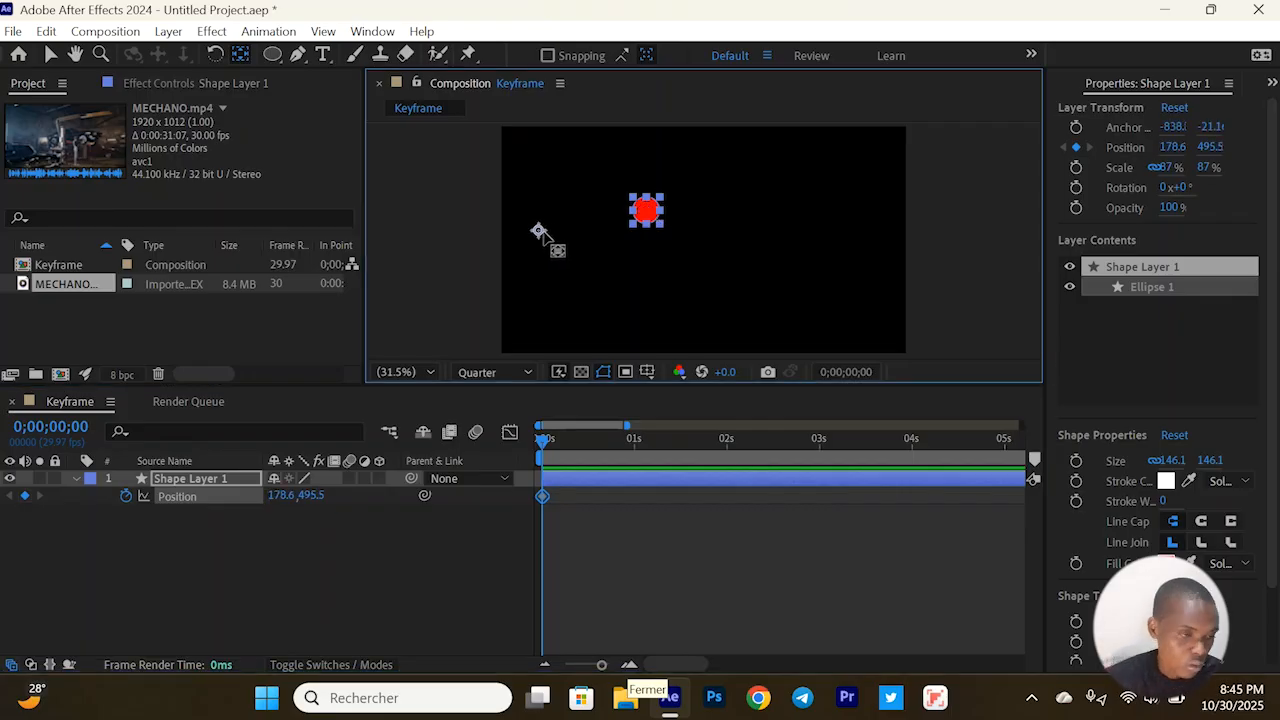
{"action": "key", "text": "ctrl+z"}
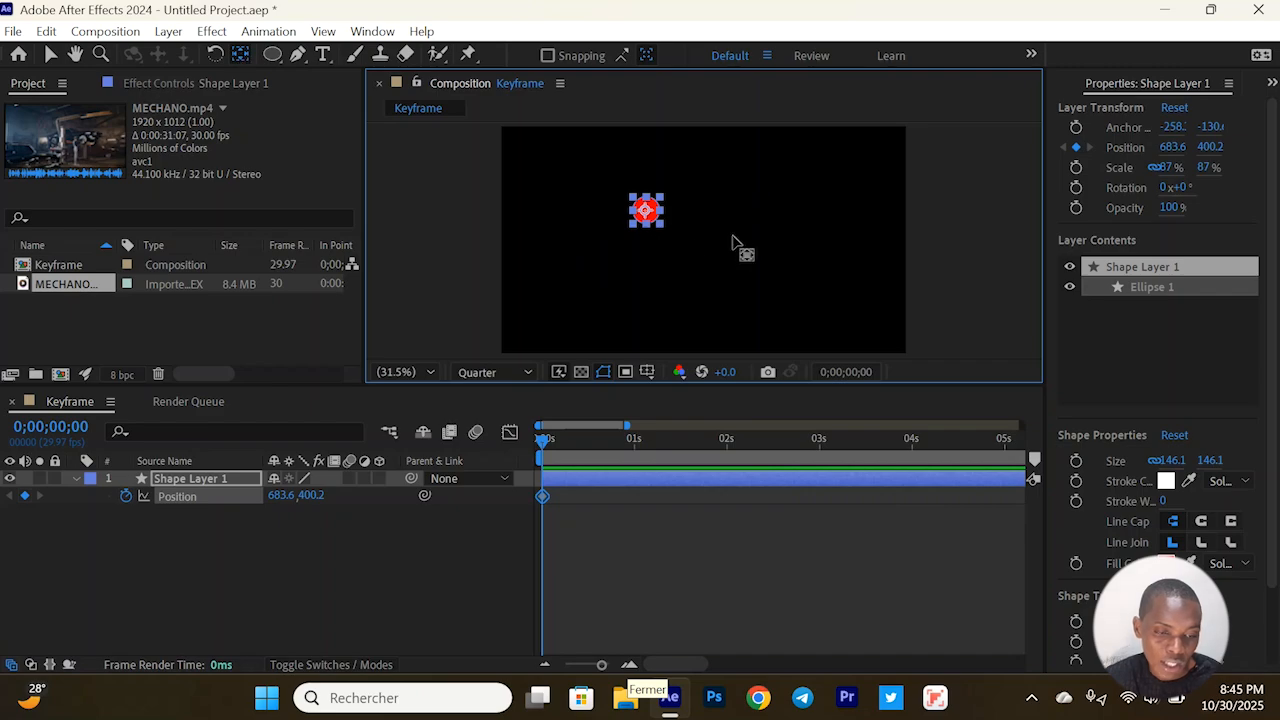
{"action": "left_click", "coordinate": [50, 55]}
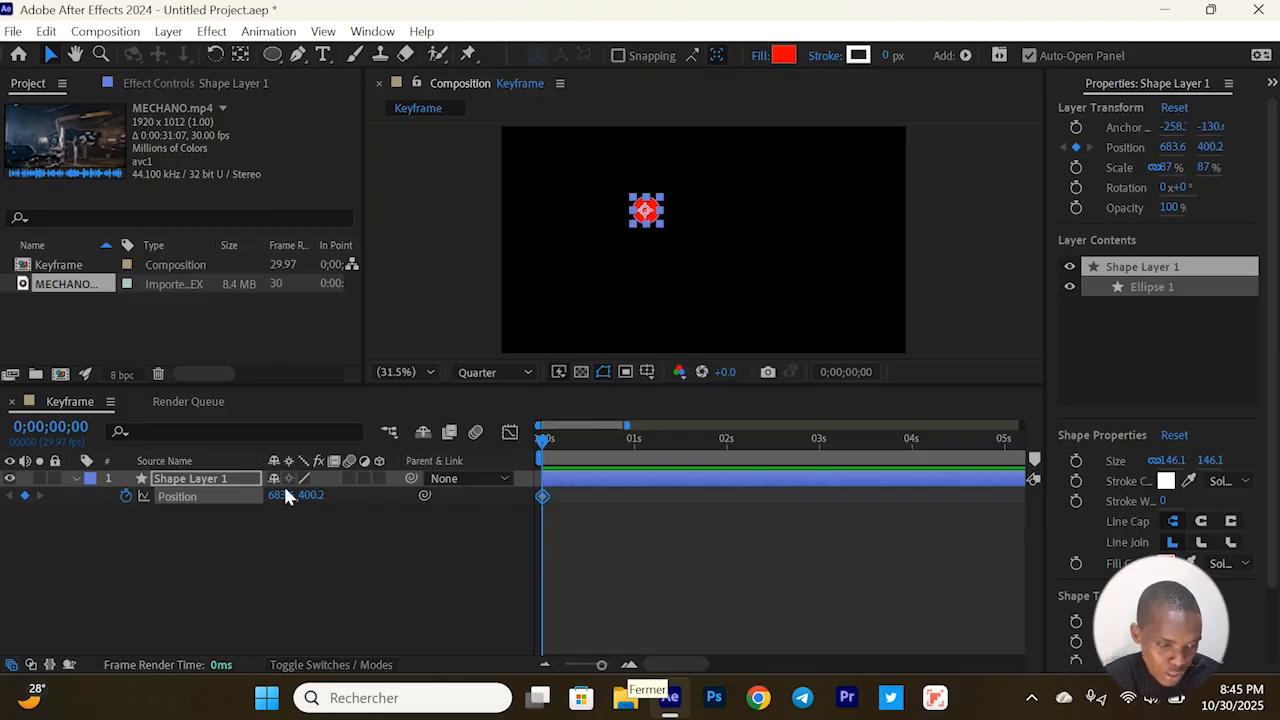
{"action": "left_click_drag", "start_coordinate": [276, 496], "coordinate": [182, 530]}
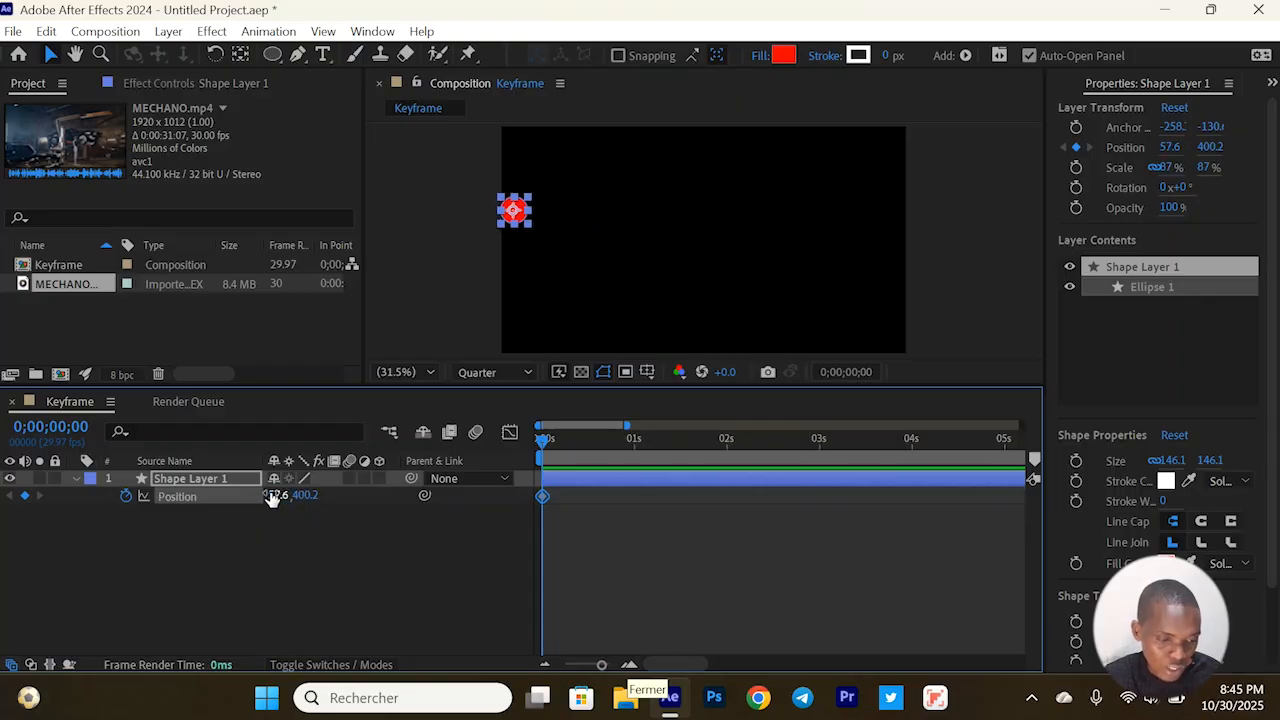
{"action": "left_click_drag", "start_coordinate": [292, 494], "coordinate": [433, 500]}
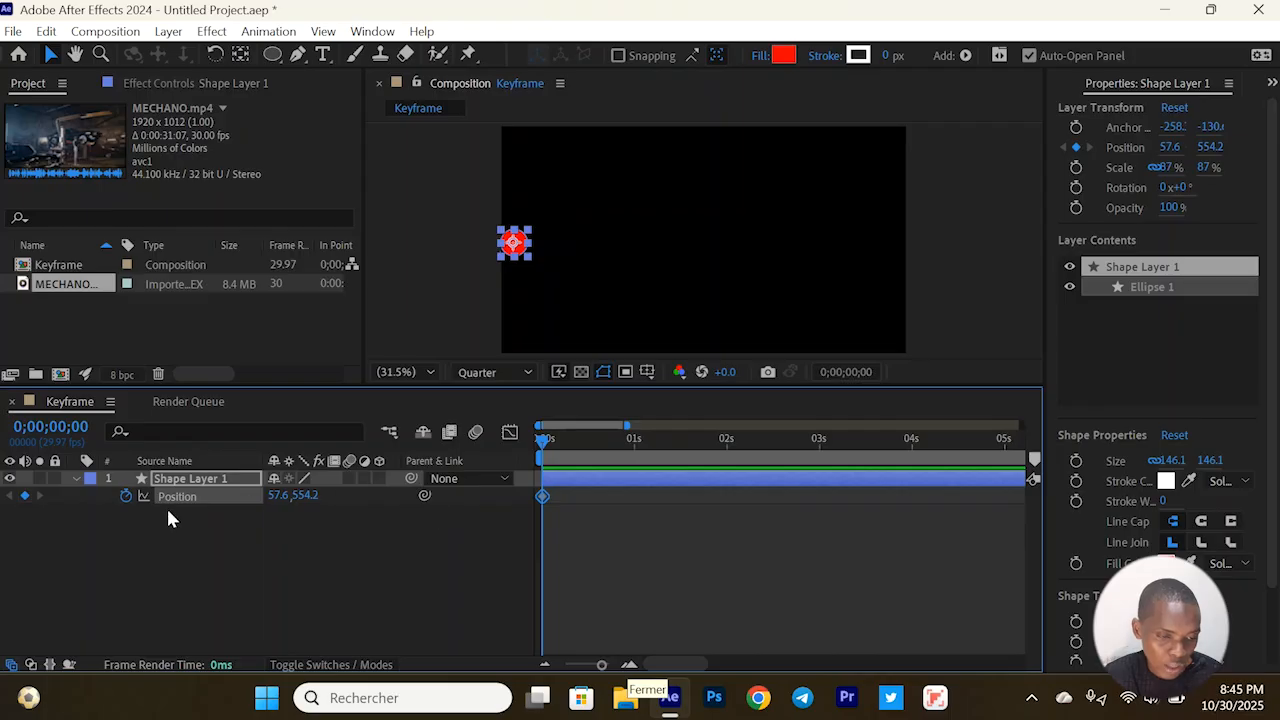
{"action": "left_click", "coordinate": [46, 54]}
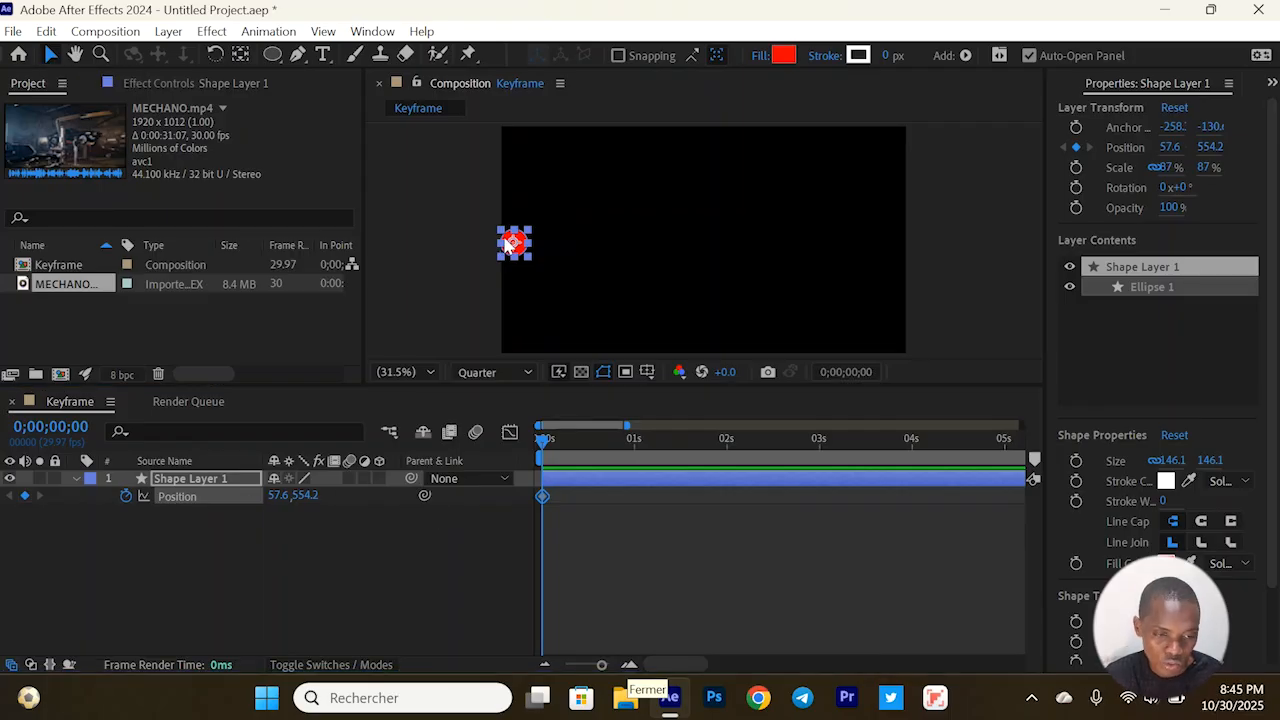
{"action": "mouse_move", "coordinate": [510, 244]}
{"action": "left_mouse_down"}
{"action": "mouse_move", "coordinate": [612, 258]}
{"action": "mouse_move", "coordinate": [512, 248]}
{"action": "left_mouse_up"}
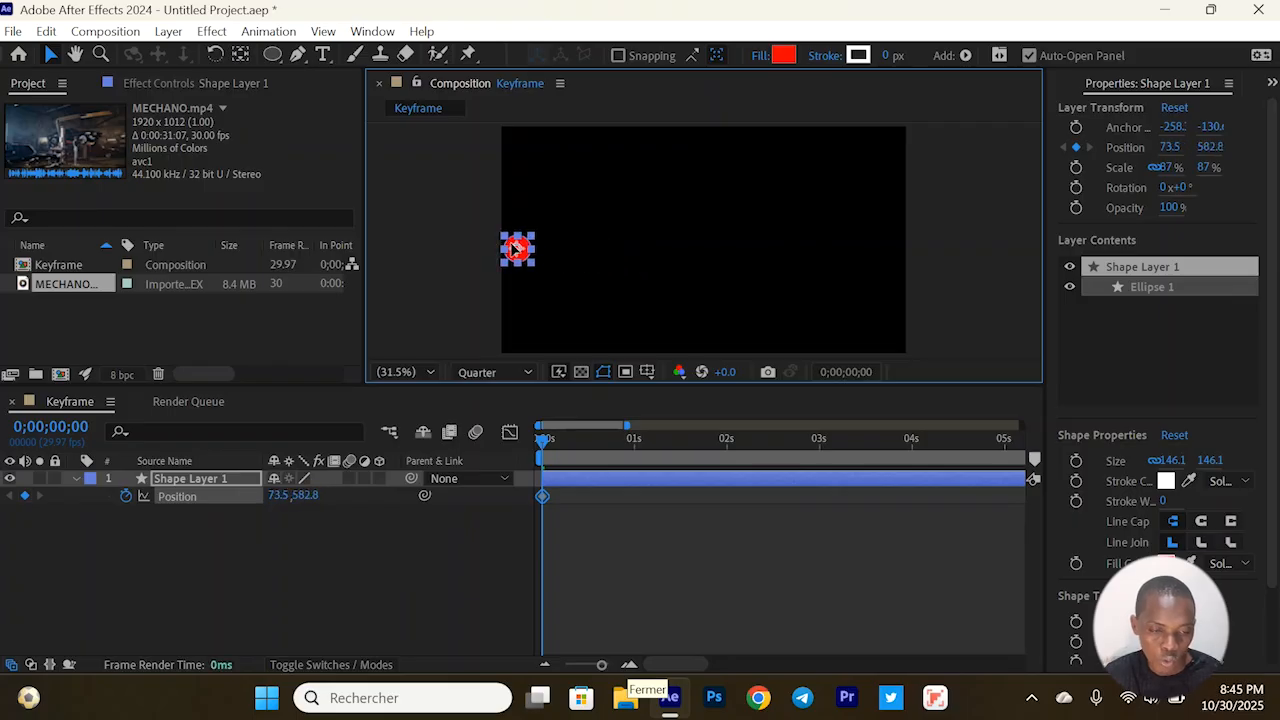
Add a Position keyframe at 0;00;00;18 with the circle at the frame's right edge, about 1858.7, 582.8, and preview the motion from the start
{"action": "left_click", "coordinate": [597, 455]}
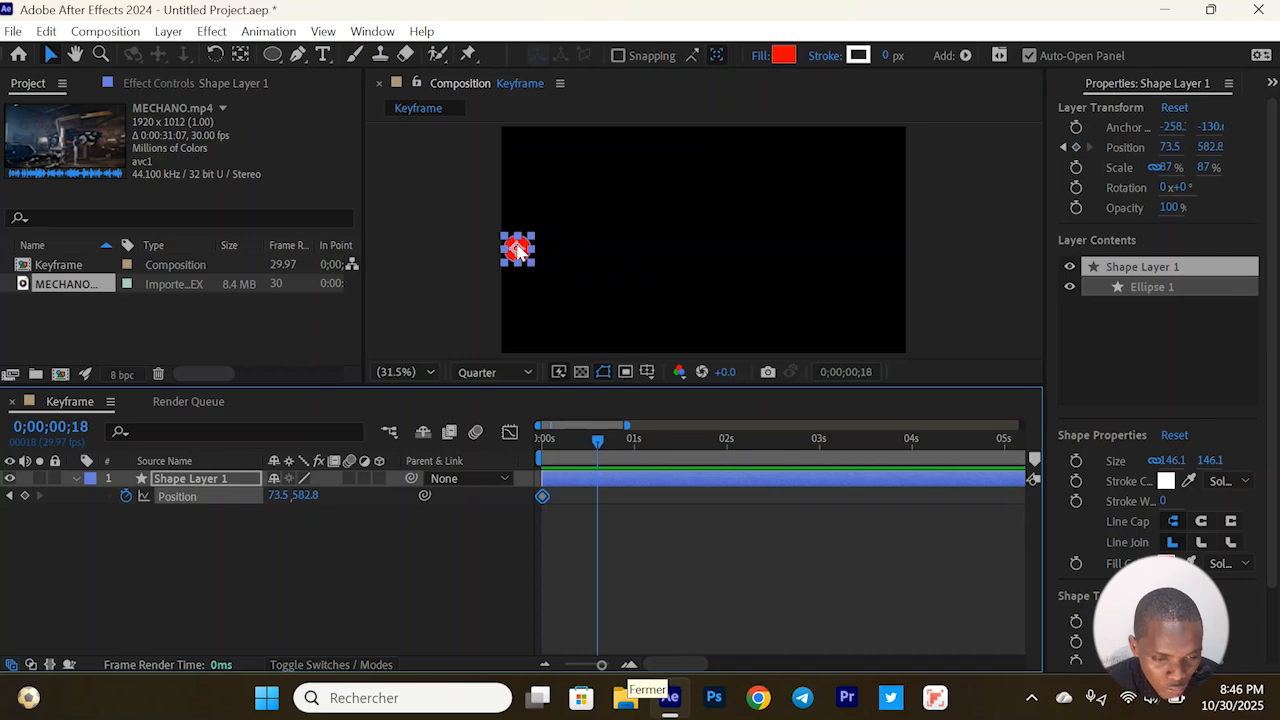
{"action": "left_click_drag", "start_coordinate": [528, 252], "coordinate": [893, 249]}
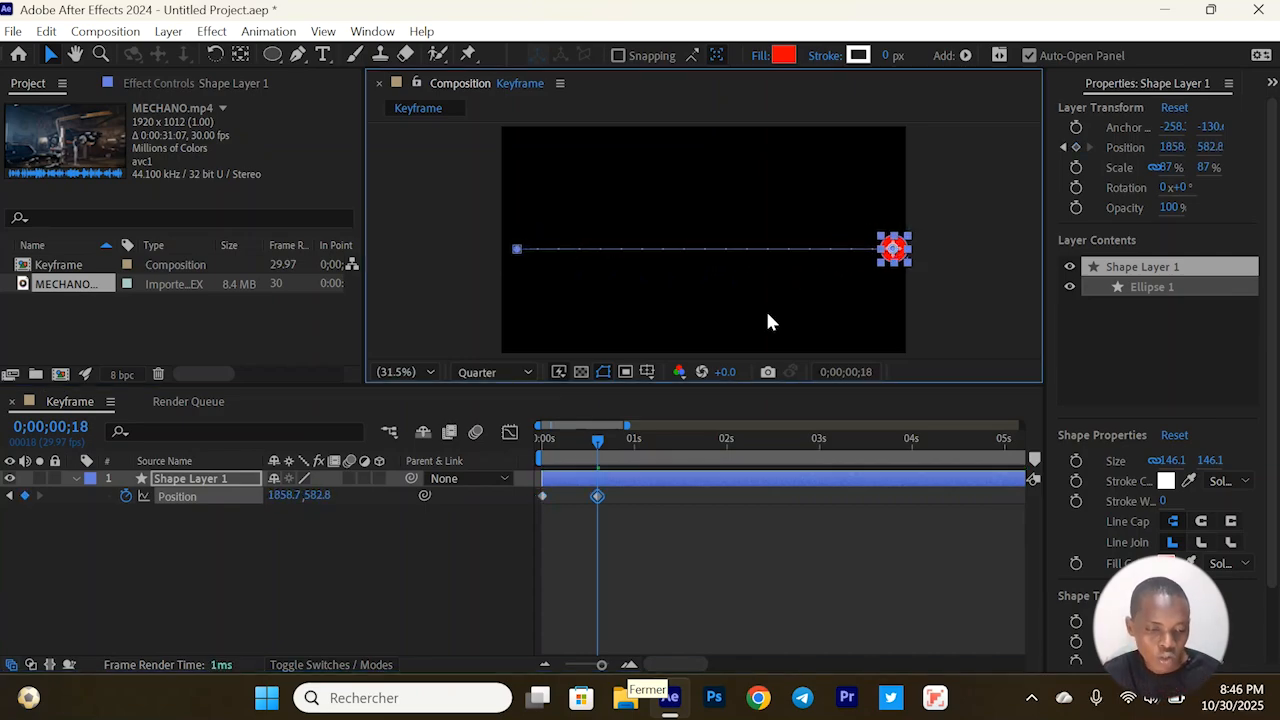
{"action": "left_click_drag", "start_coordinate": [560, 437], "coordinate": [529, 437]}
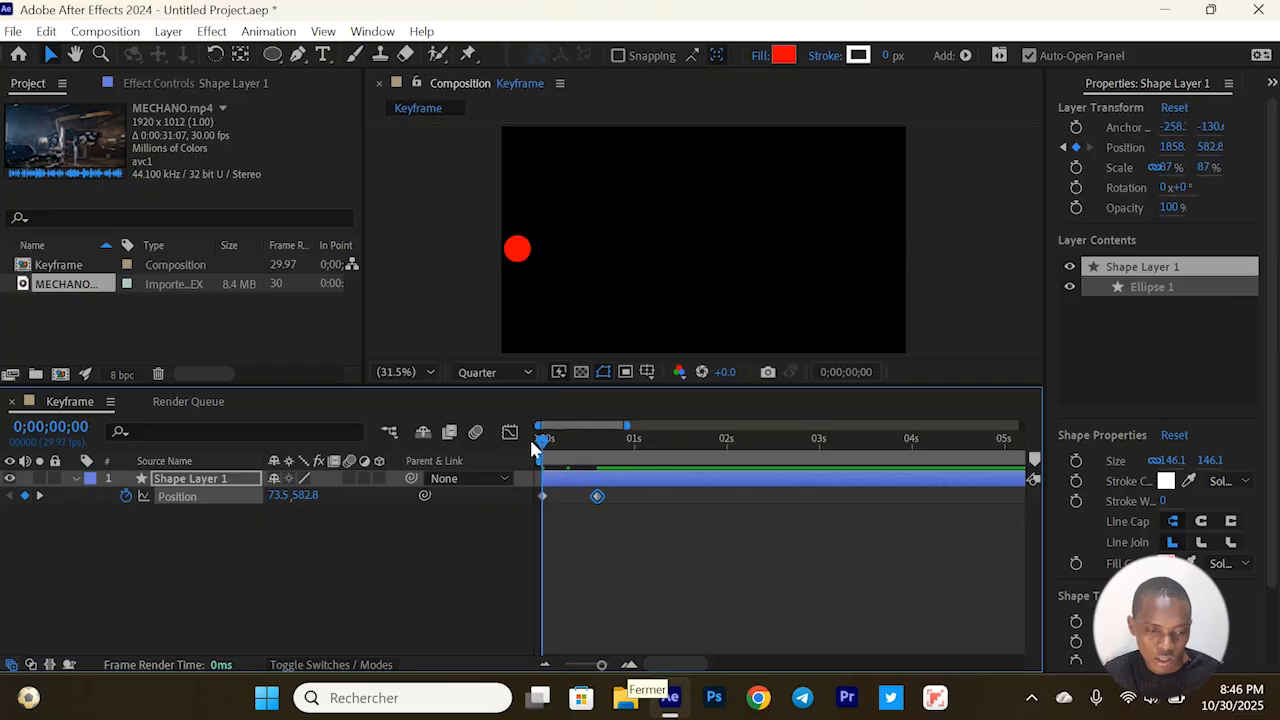
{"action": "key", "text": "space"}
{"action": "key", "text": "space"}
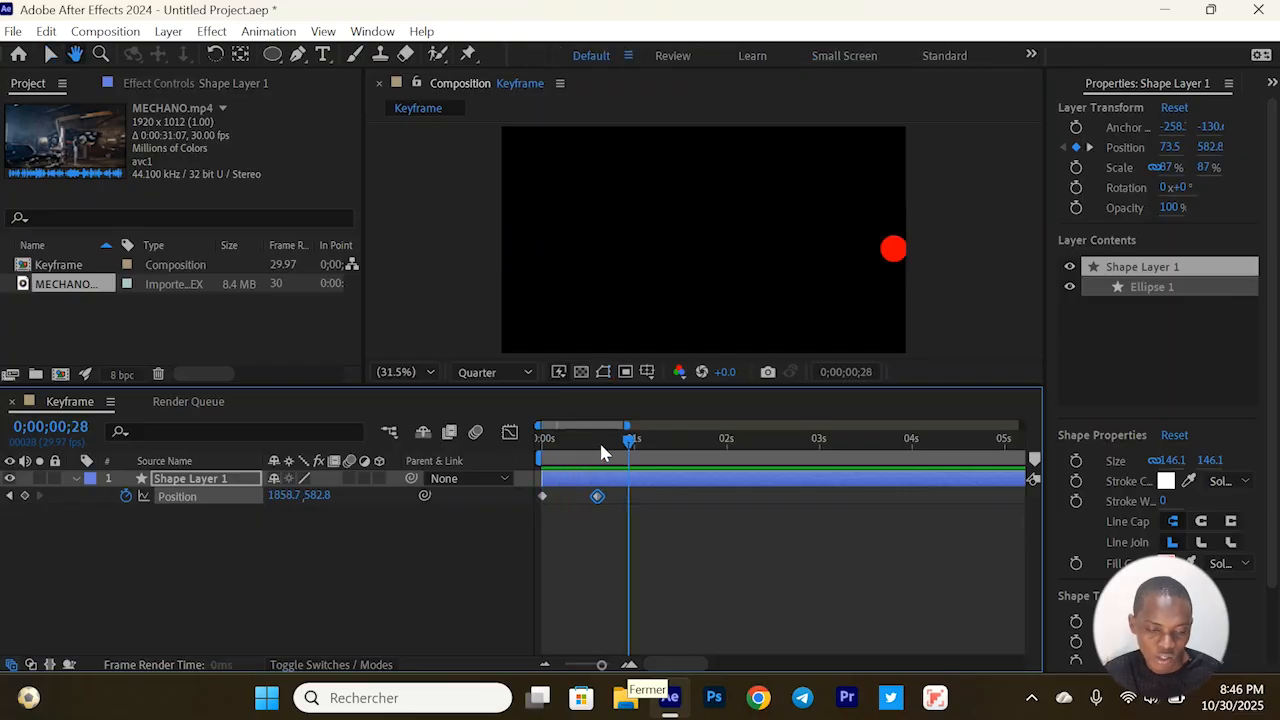
Replay the circle's motion from 0;00;00;00 and inspect its position at 0;00;00;09
{"action": "left_click_drag", "start_coordinate": [600, 452], "coordinate": [543, 474]}
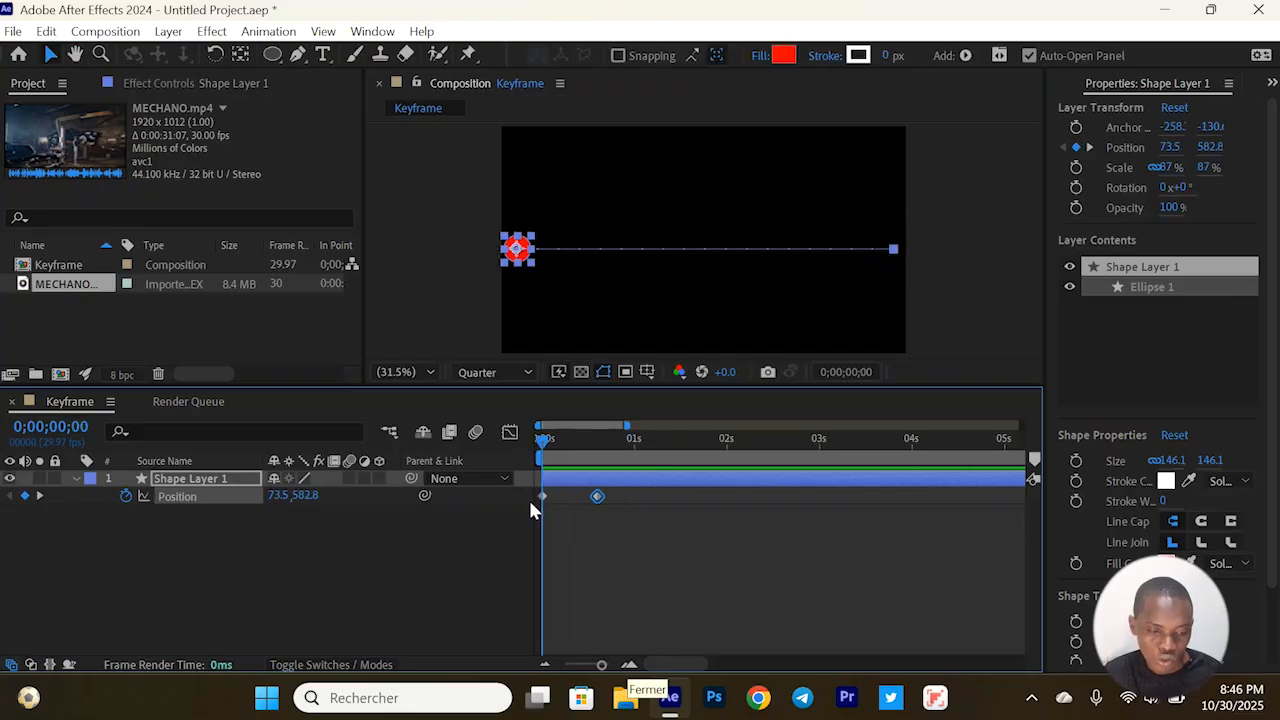
{"action": "key", "text": "space"}
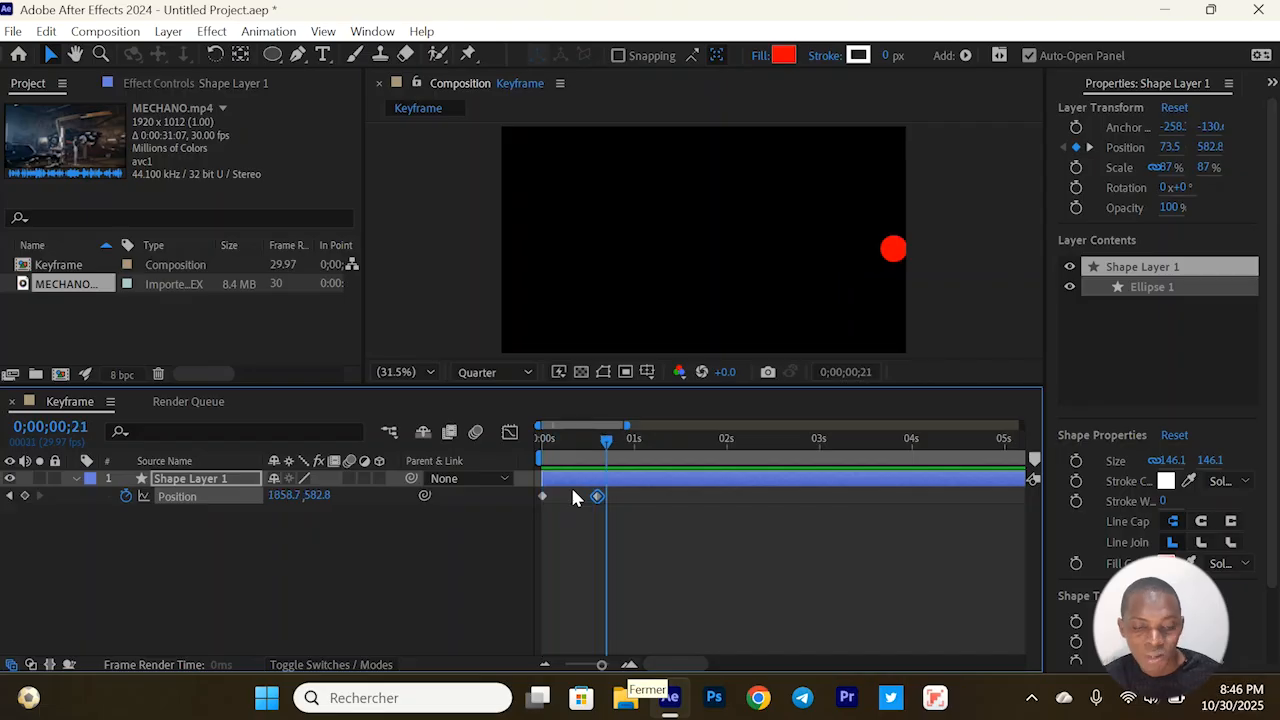
{"action": "key", "text": "space"}
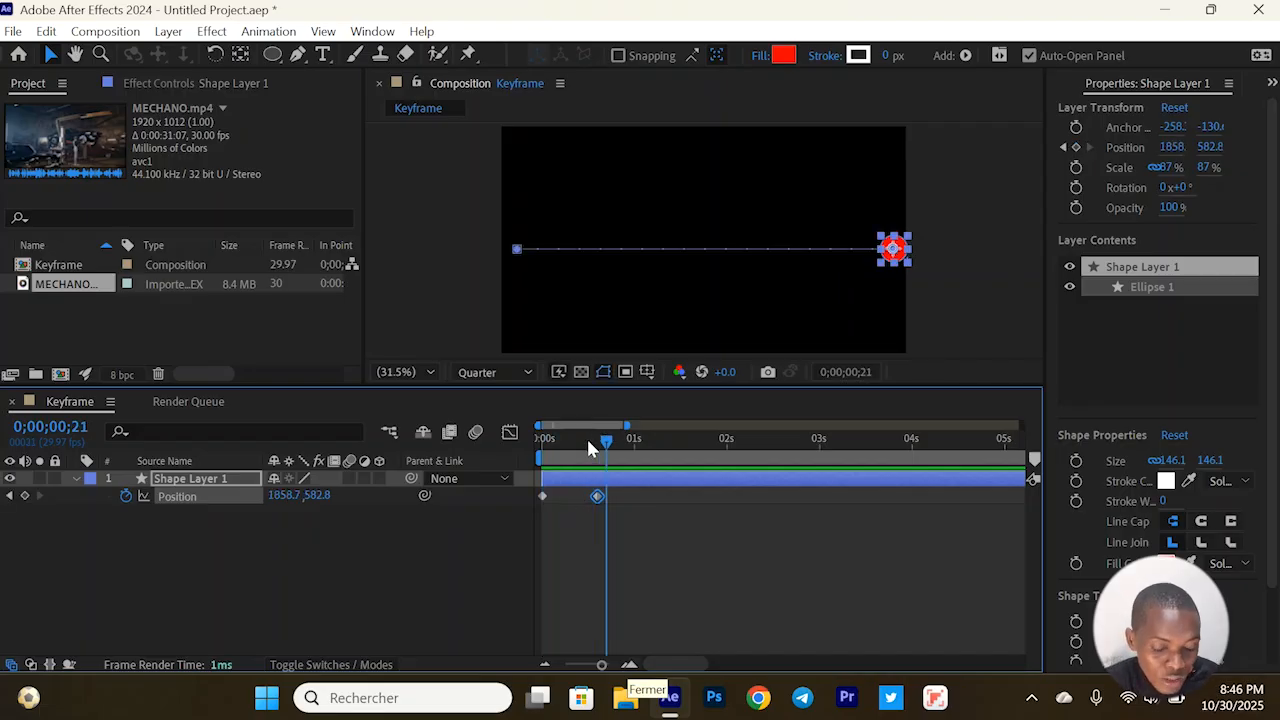
{"action": "left_click", "coordinate": [584, 440]}
{"action": "left_click", "coordinate": [570, 441]}
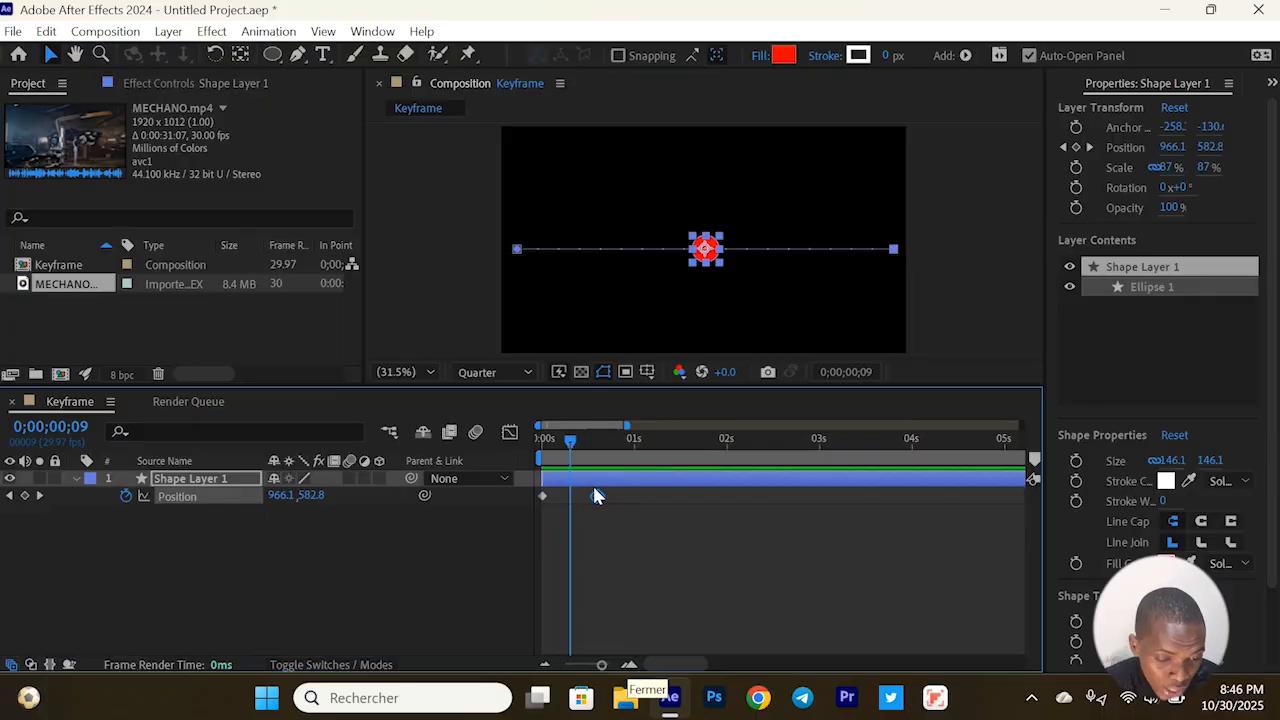
Move the circle's second Position keyframe to 0;00;01;12 and preview the motion from the start
{"action": "mouse_move", "coordinate": [599, 503]}
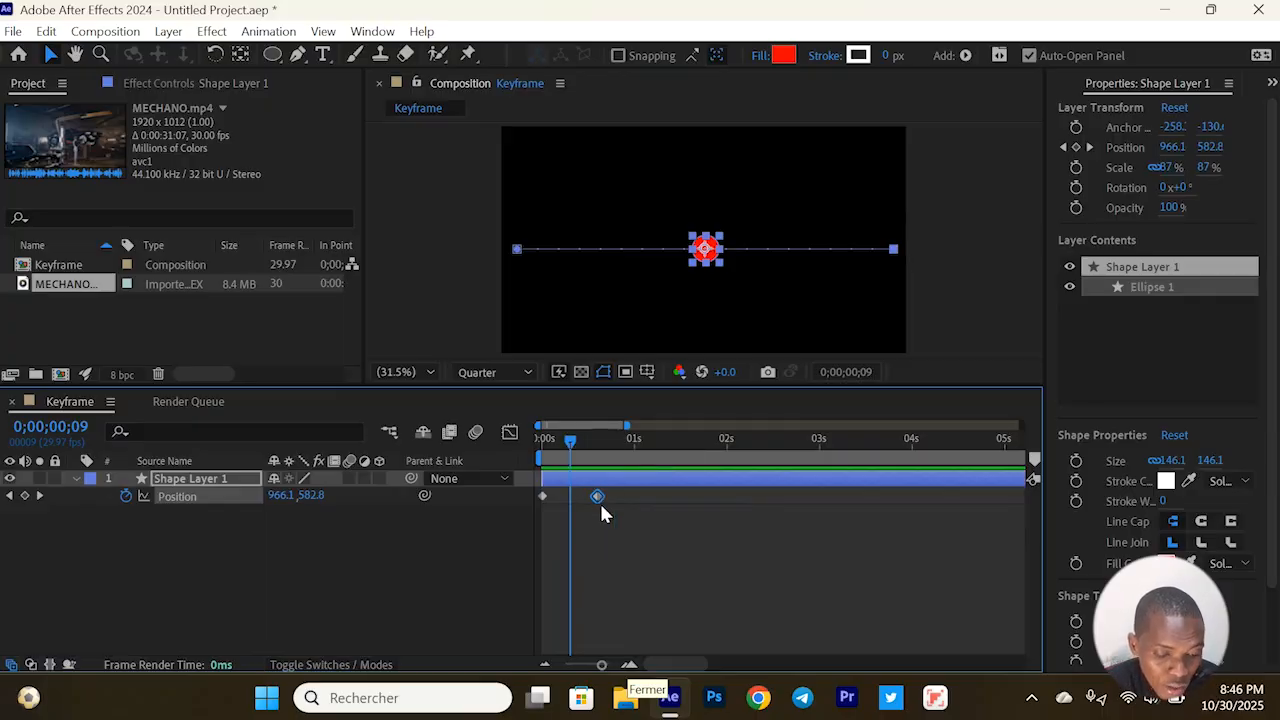
{"action": "left_click_drag", "start_coordinate": [598, 496], "coordinate": [672, 497]}
{"action": "left_click", "coordinate": [534, 442]}
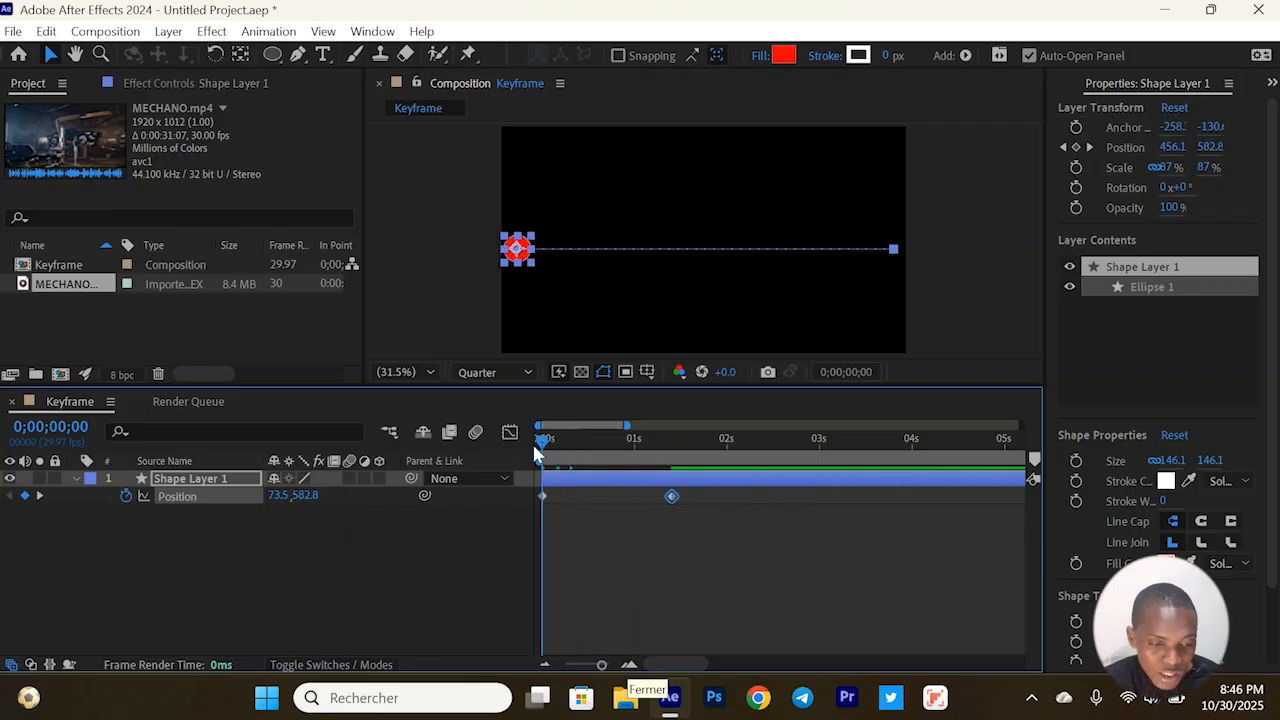
{"action": "key", "text": "space"}
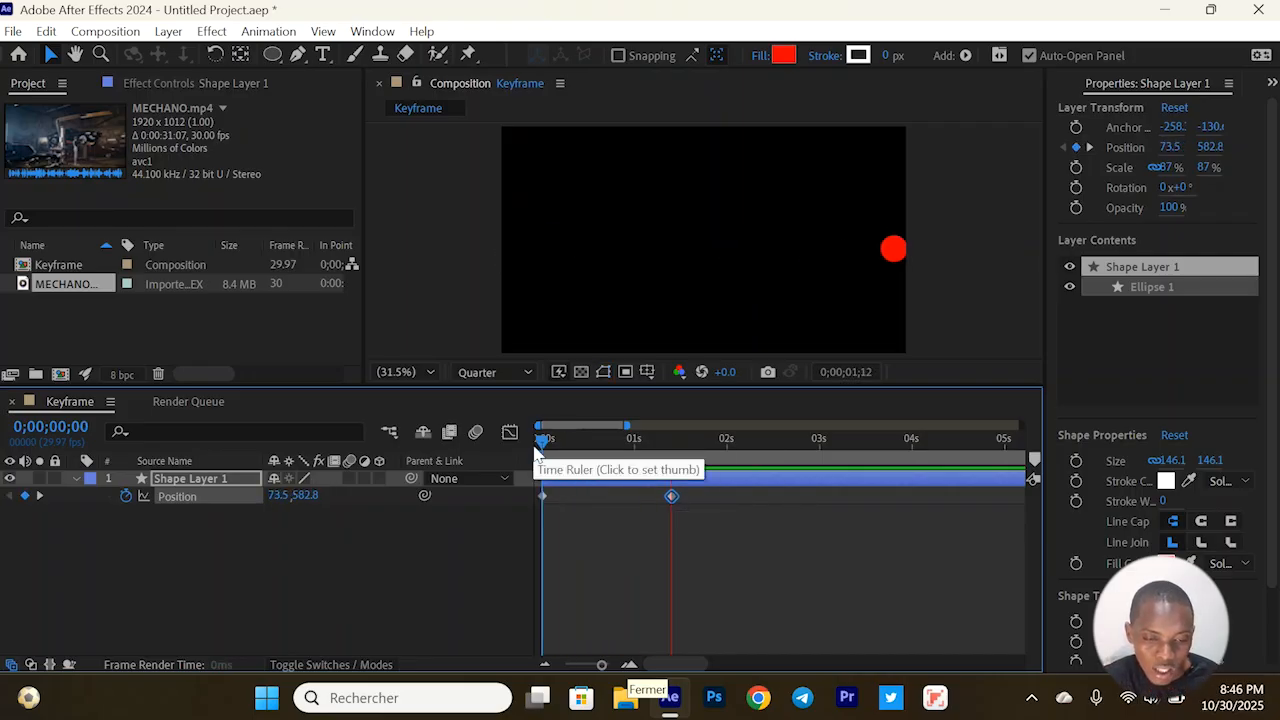
{"action": "key", "text": "space"}
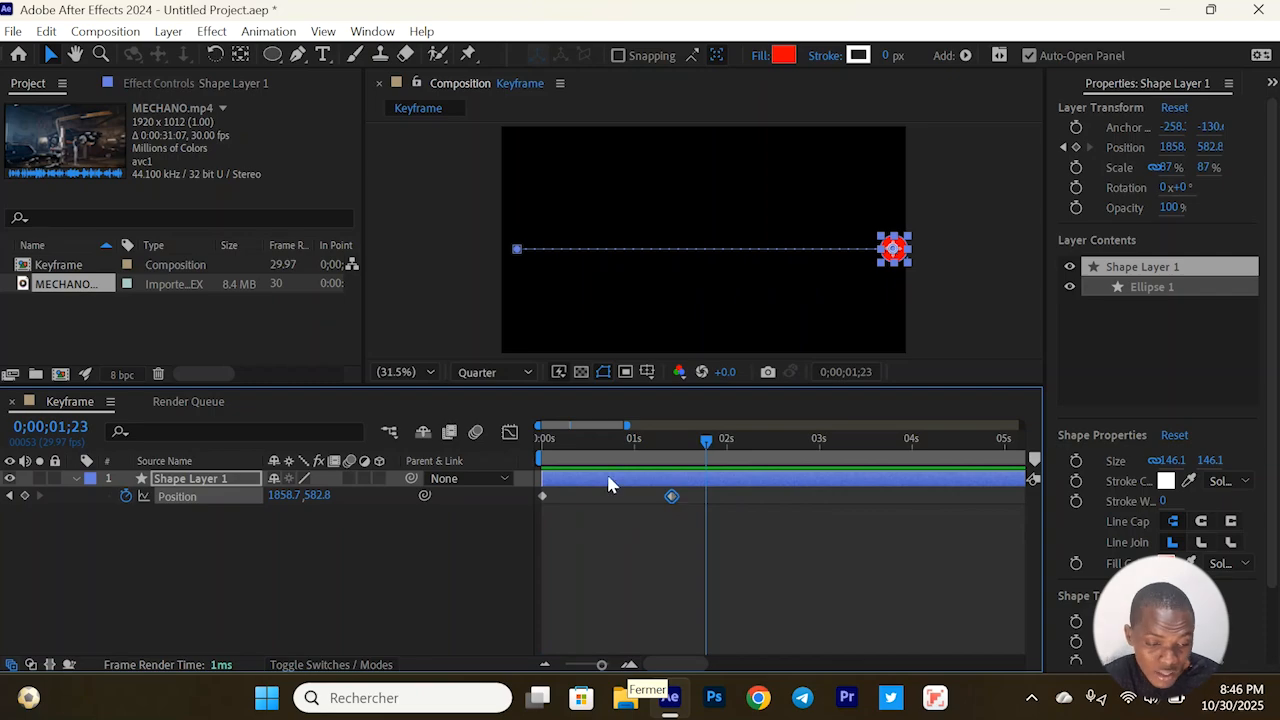
Place the circle's second Position keyframe at 0;00;01;02, preview the motion, and return to 0;00;00;00 with both keyframes selected
{"action": "left_click_drag", "start_coordinate": [601, 438], "coordinate": [529, 449]}
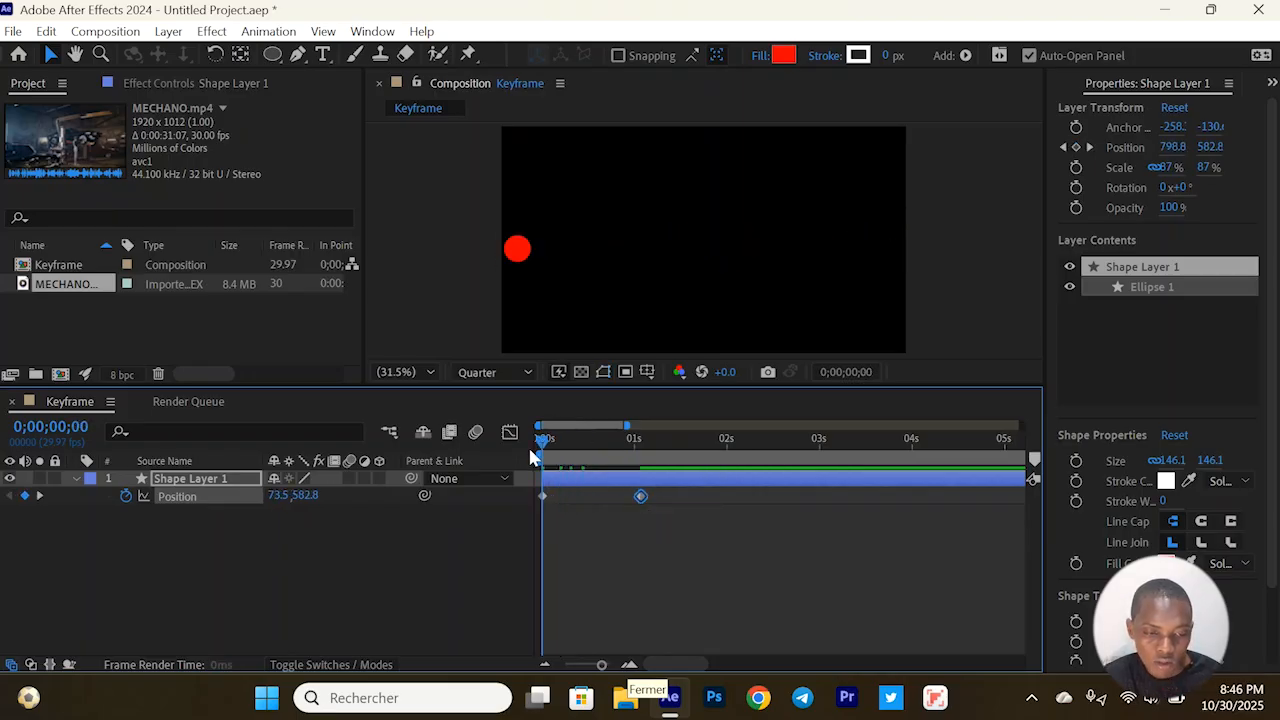
{"action": "key", "text": "space"}
{"action": "key", "text": "space"}
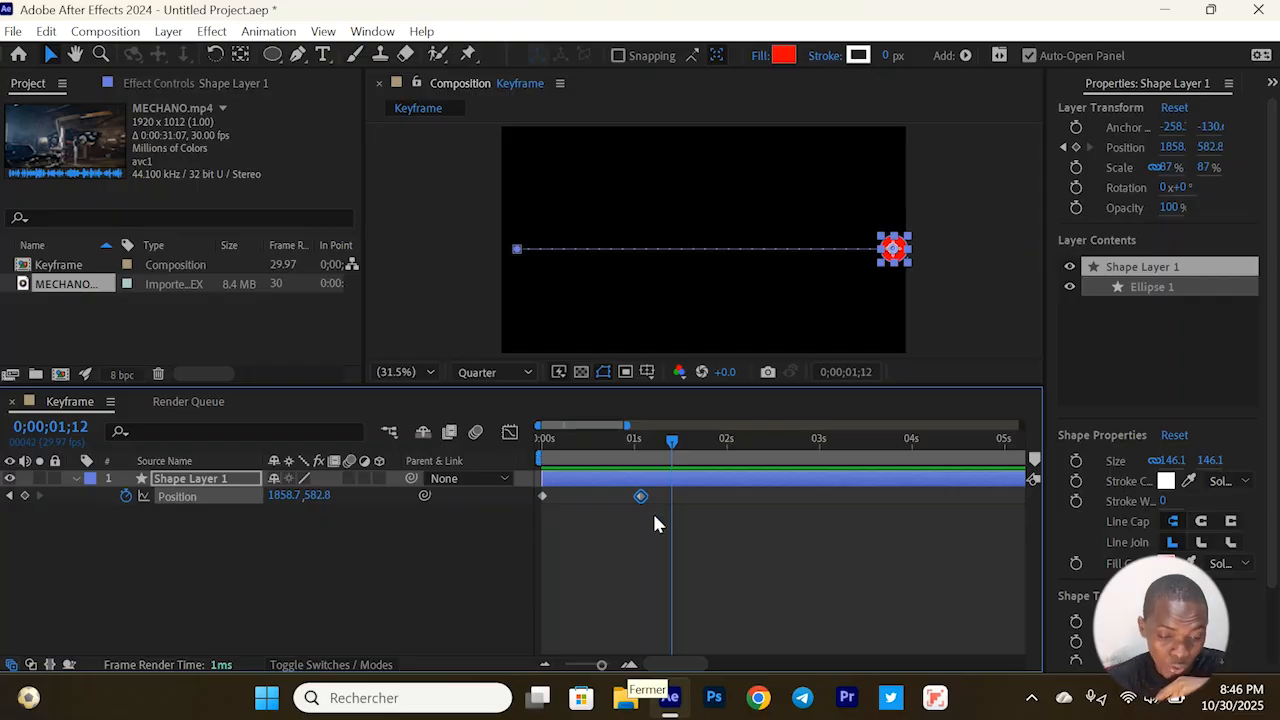
{"action": "left_click_drag", "start_coordinate": [654, 516], "coordinate": [529, 486]}
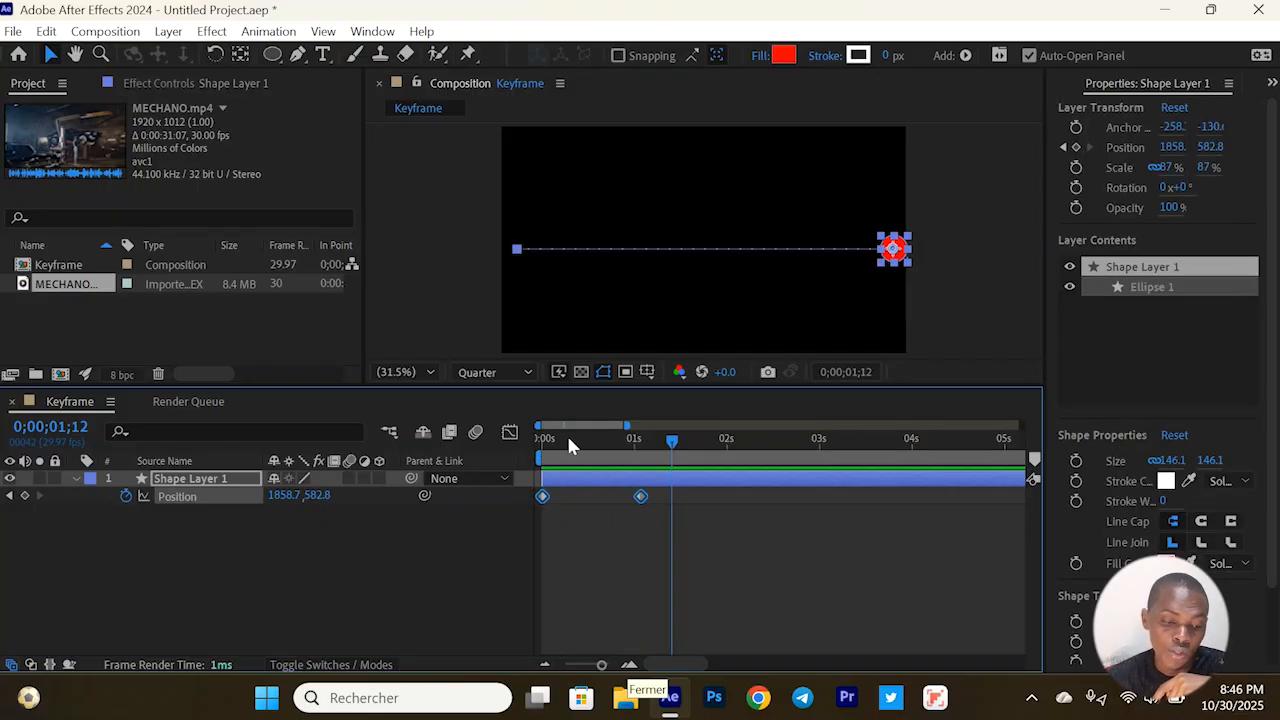
{"action": "left_click_drag", "start_coordinate": [567, 440], "coordinate": [528, 455]}
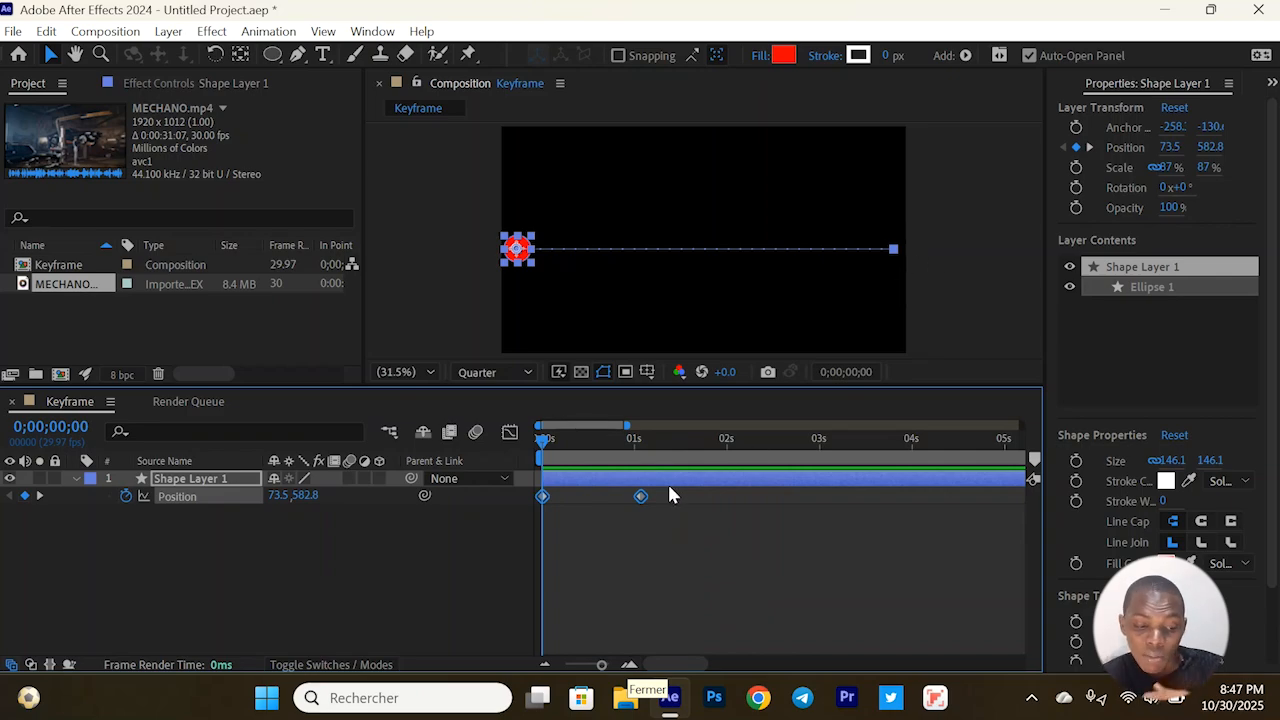
Try Easy Ease on both Position keyframes of Shape Layer 1 and undo it
{"action": "left_click", "coordinate": [666, 566]}
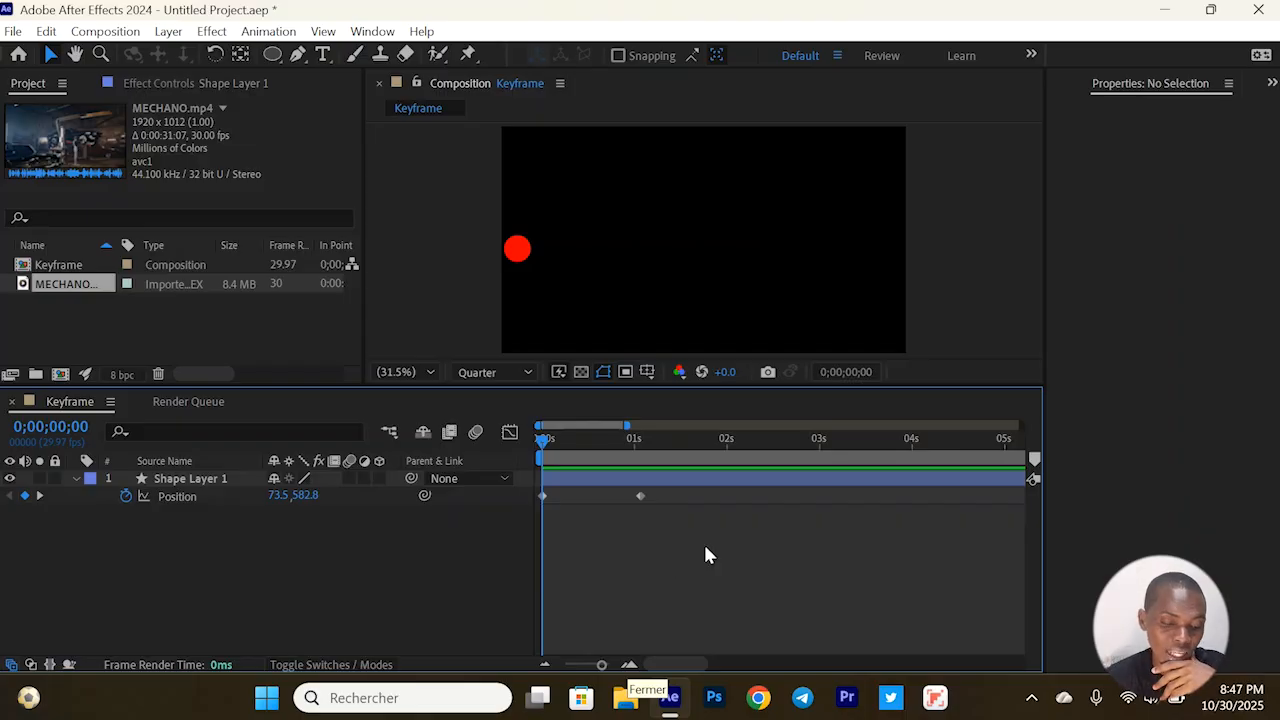
{"action": "left_click_drag", "start_coordinate": [705, 546], "coordinate": [503, 487]}
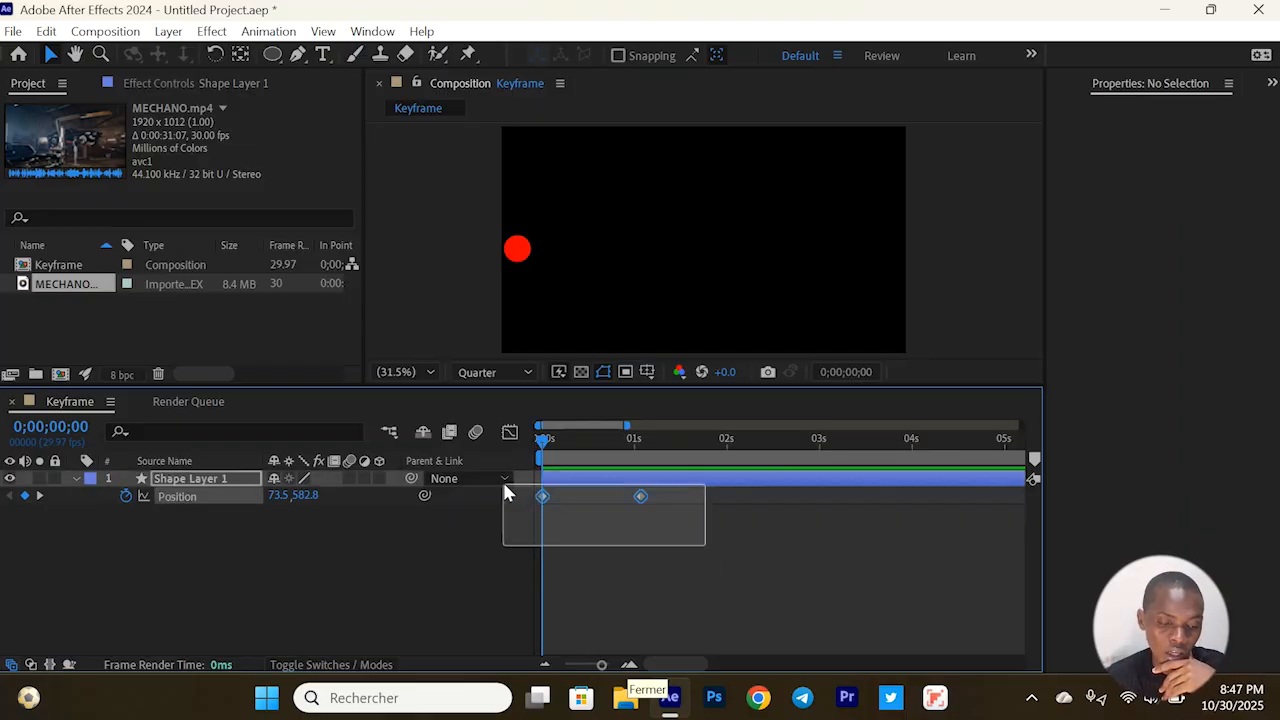
{"action": "left_click", "coordinate": [669, 547]}
{"action": "left_click_drag", "start_coordinate": [690, 533], "coordinate": [539, 495]}
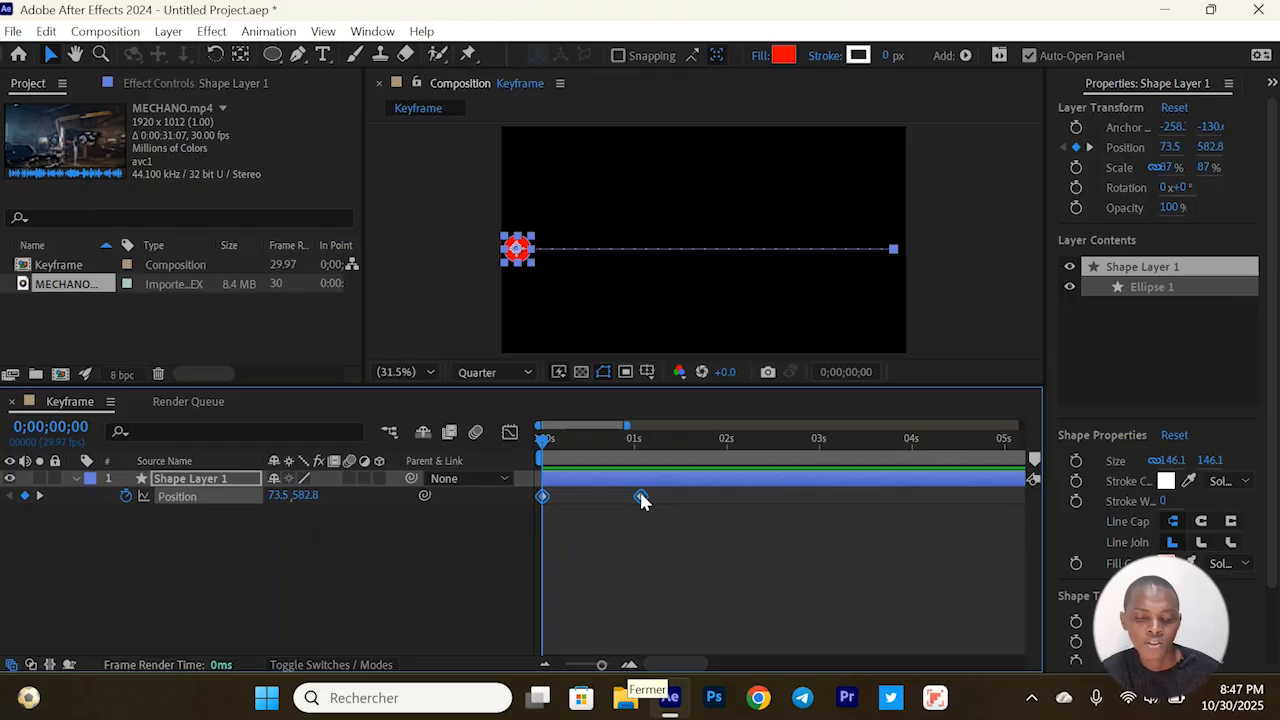
{"action": "right_click", "coordinate": [641, 497]}
{"action": "mouse_move", "coordinate": [724, 483]}
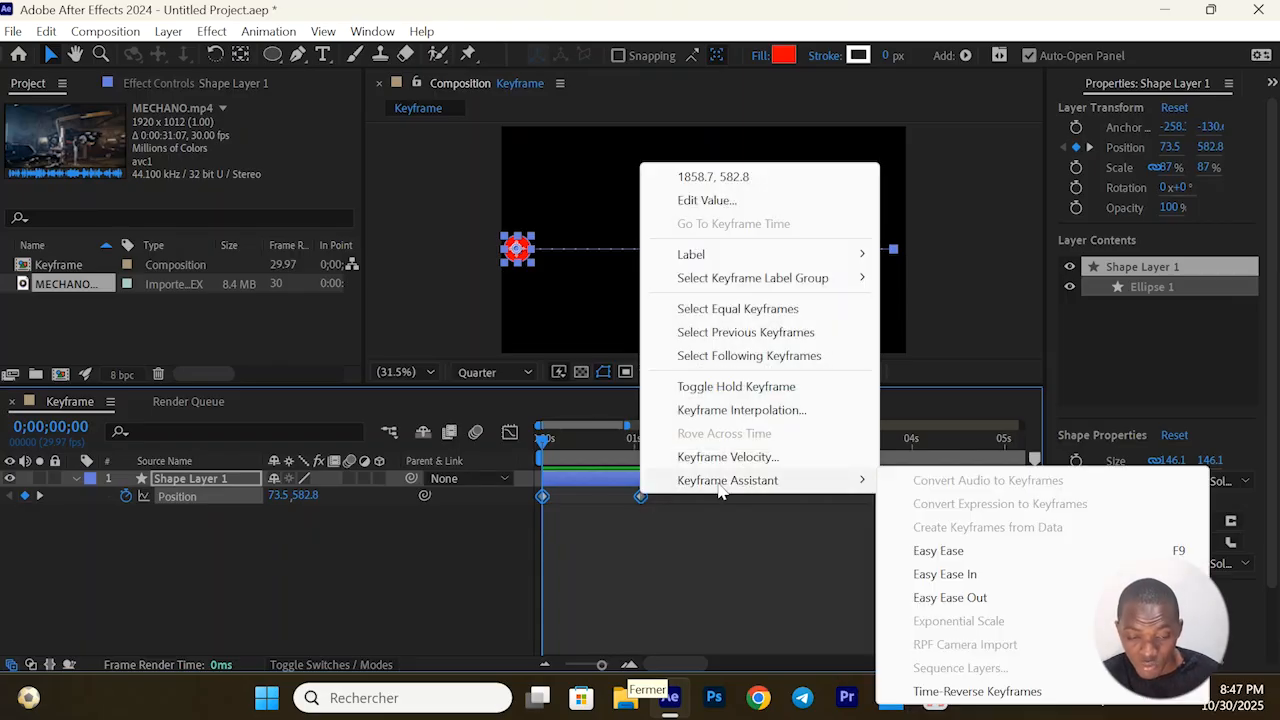
{"action": "left_click", "coordinate": [942, 556]}
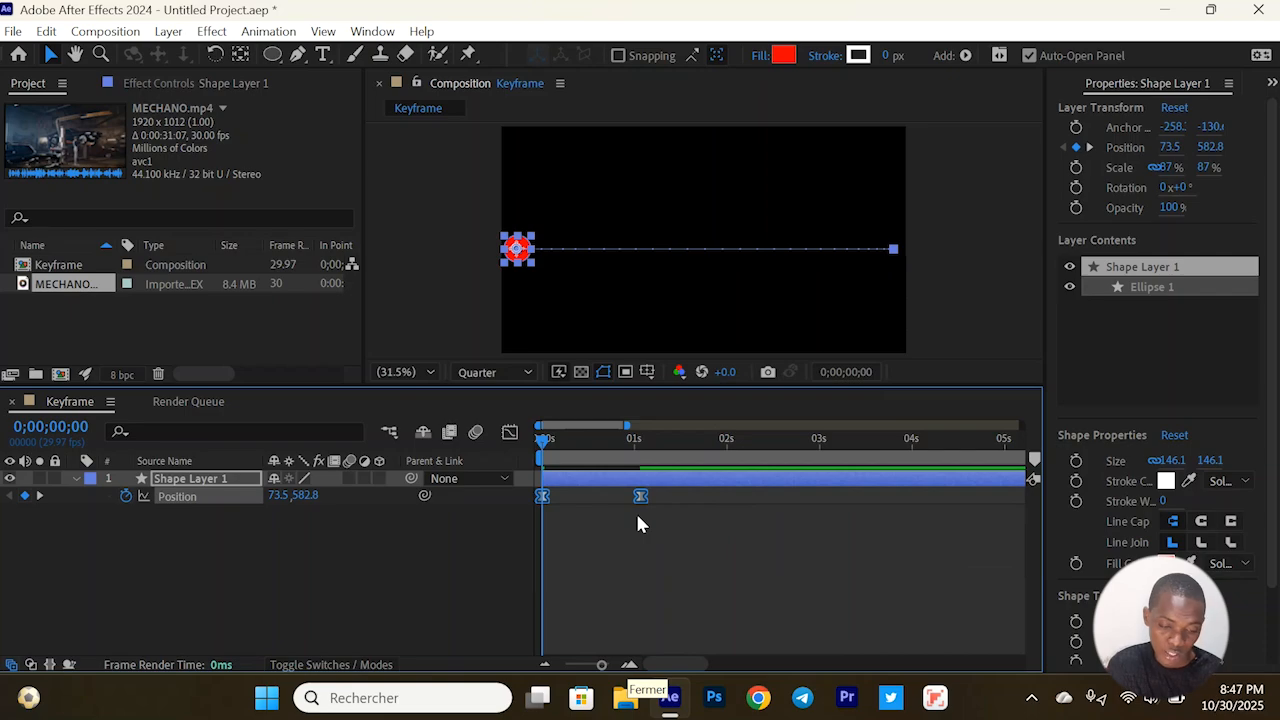
{"action": "key", "text": "ctrl+z"}
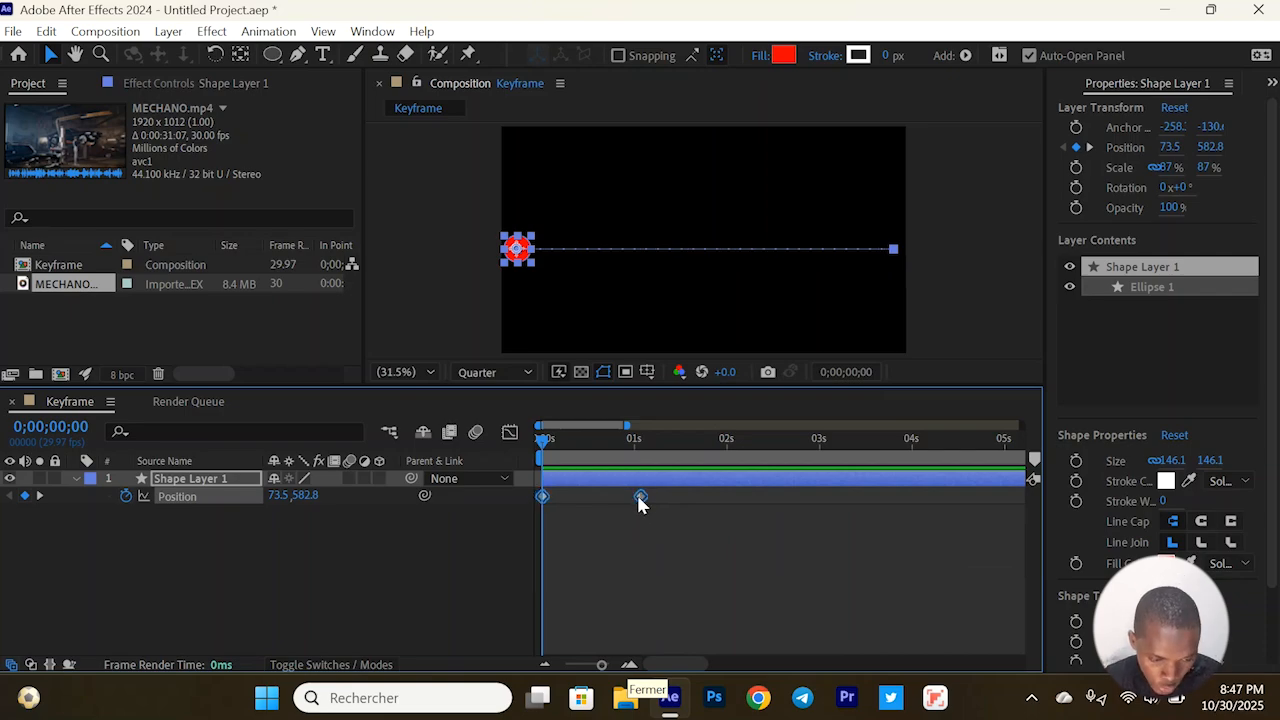
Apply Easy Ease to the Position keyframes at 0;00;00;00 and 0;00;01;02
{"action": "left_click_drag", "start_coordinate": [670, 533], "coordinate": [513, 494]}
{"action": "right_click", "coordinate": [641, 496]}
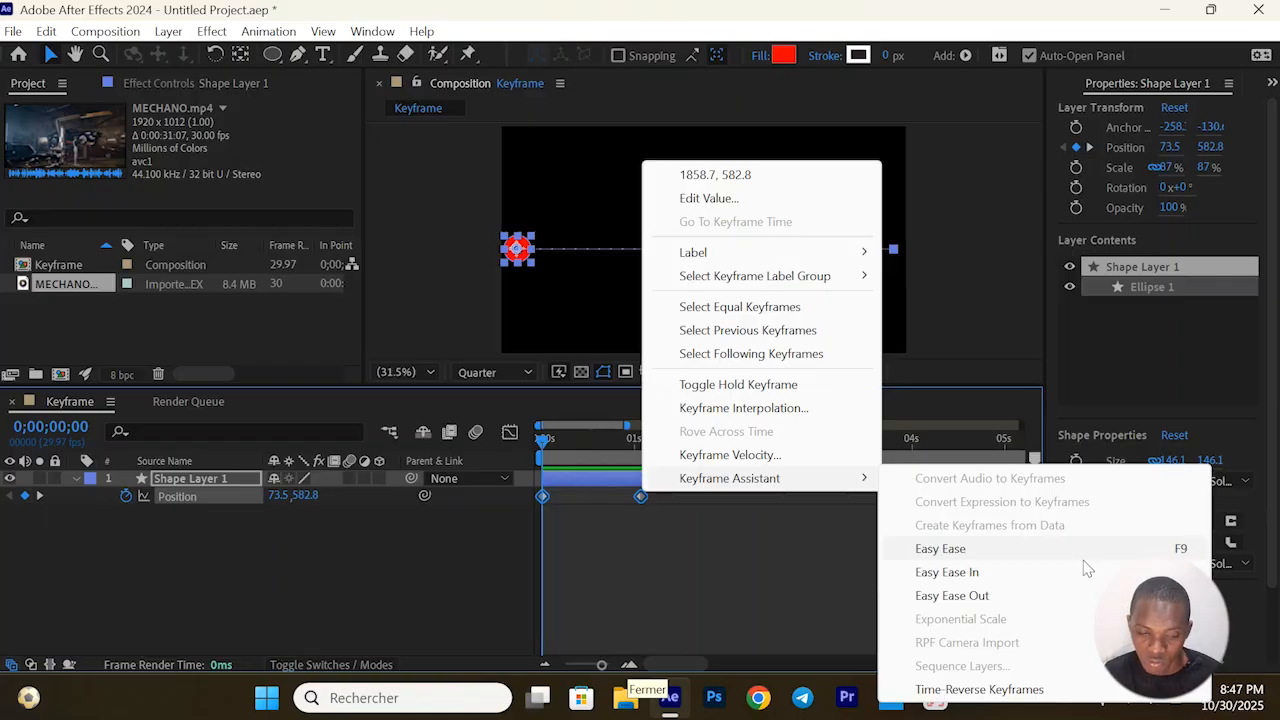
{"action": "left_click", "coordinate": [993, 558]}
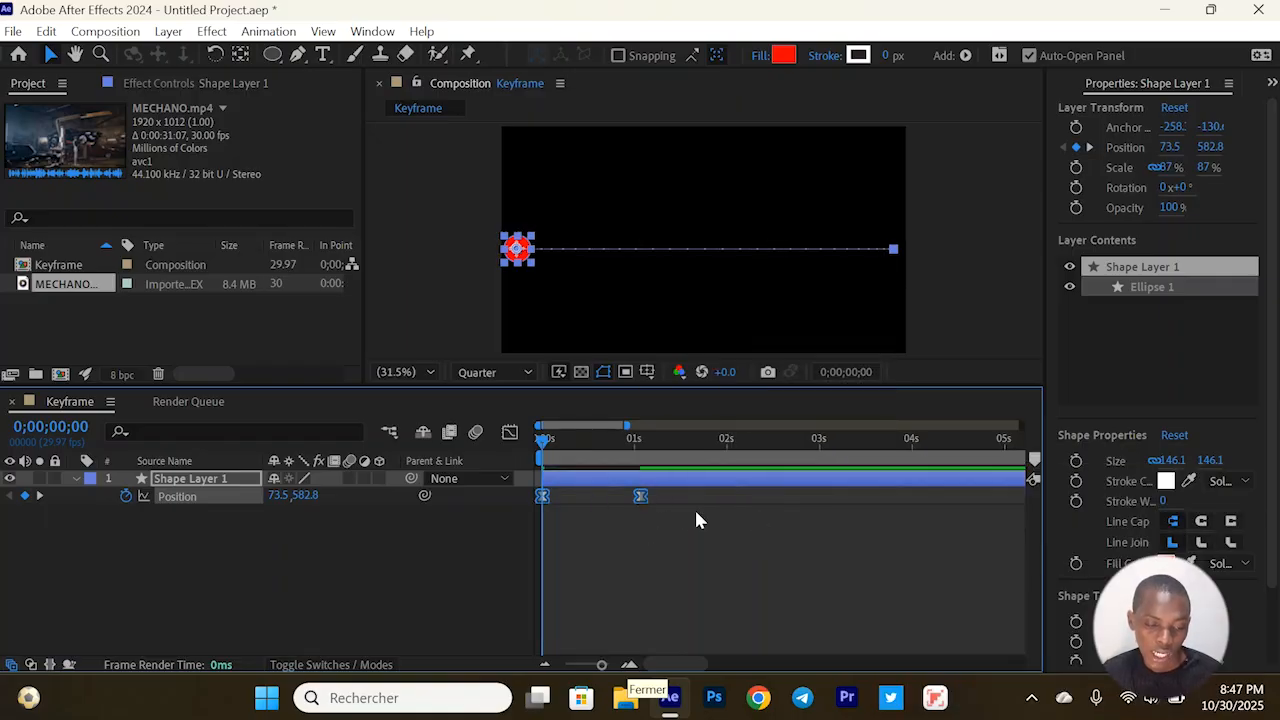
{"action": "mouse_move", "coordinate": [641, 505]}
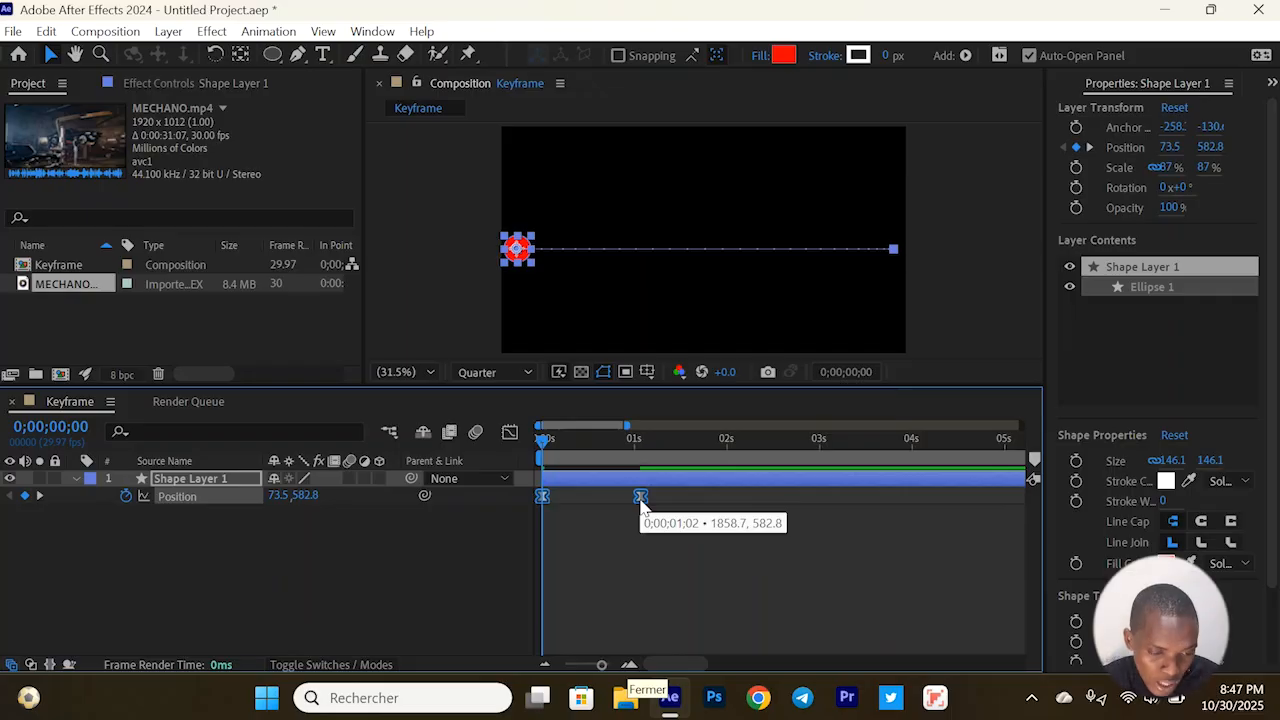
Open the Position curve in the Graph Editor, compare it as a value graph, and set it to Edit Speed Graph
{"action": "left_click", "coordinate": [509, 434]}
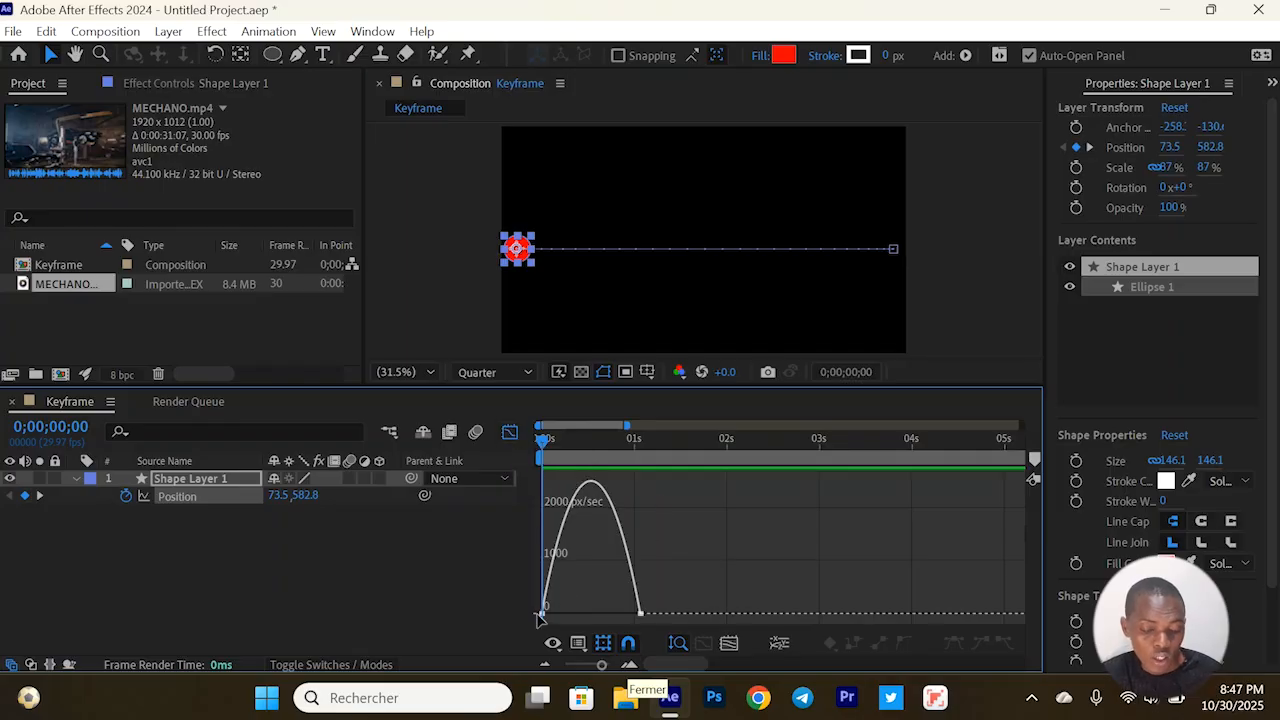
{"action": "left_click", "coordinate": [577, 645]}
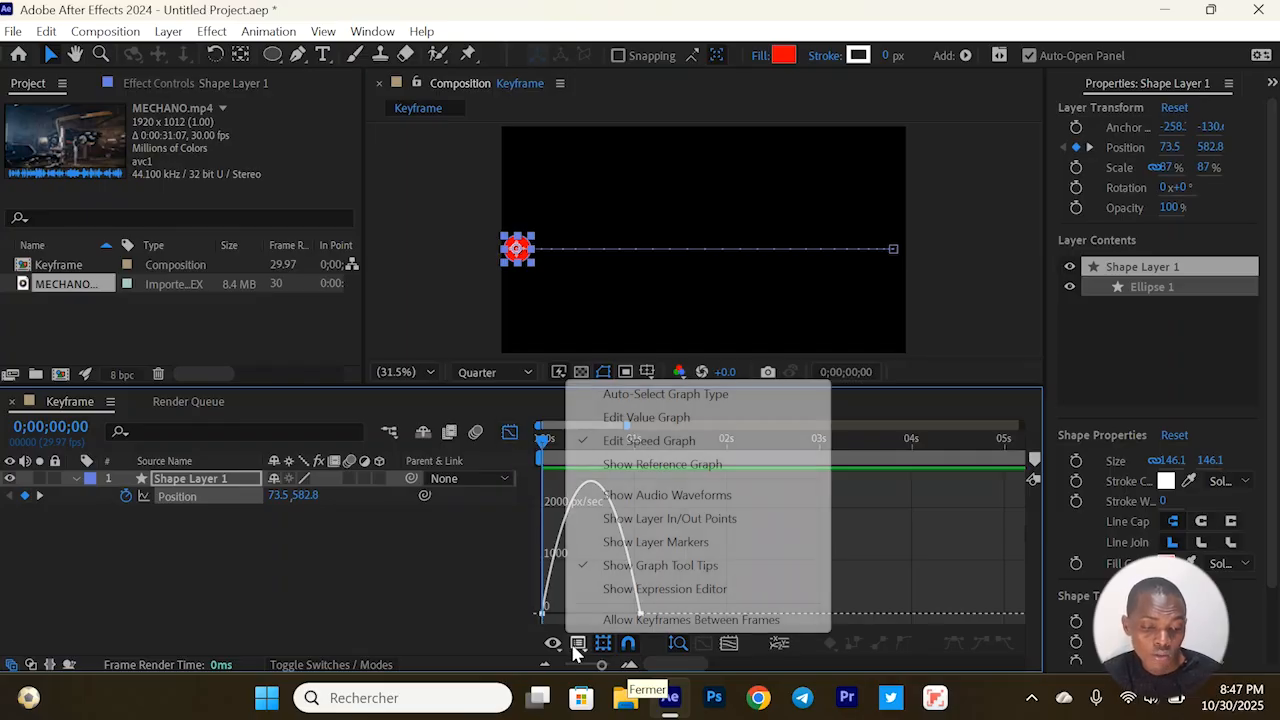
{"action": "left_click", "coordinate": [633, 420]}
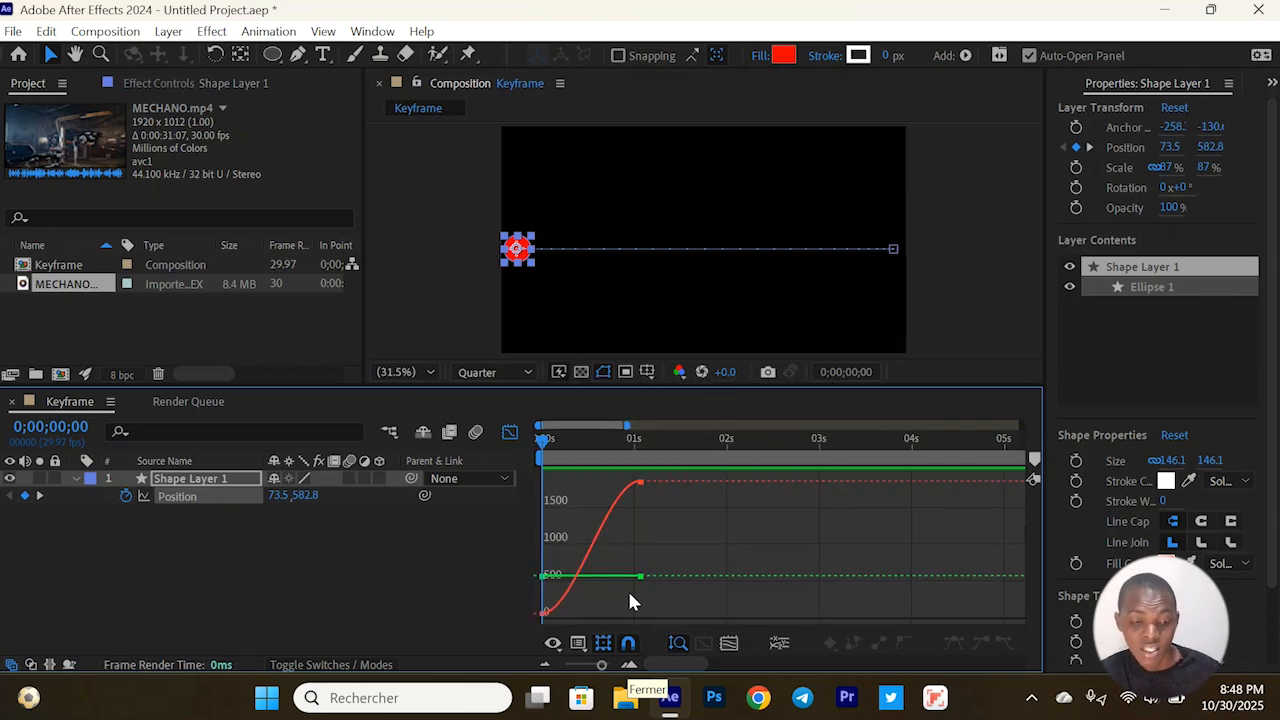
{"action": "left_click", "coordinate": [578, 643]}
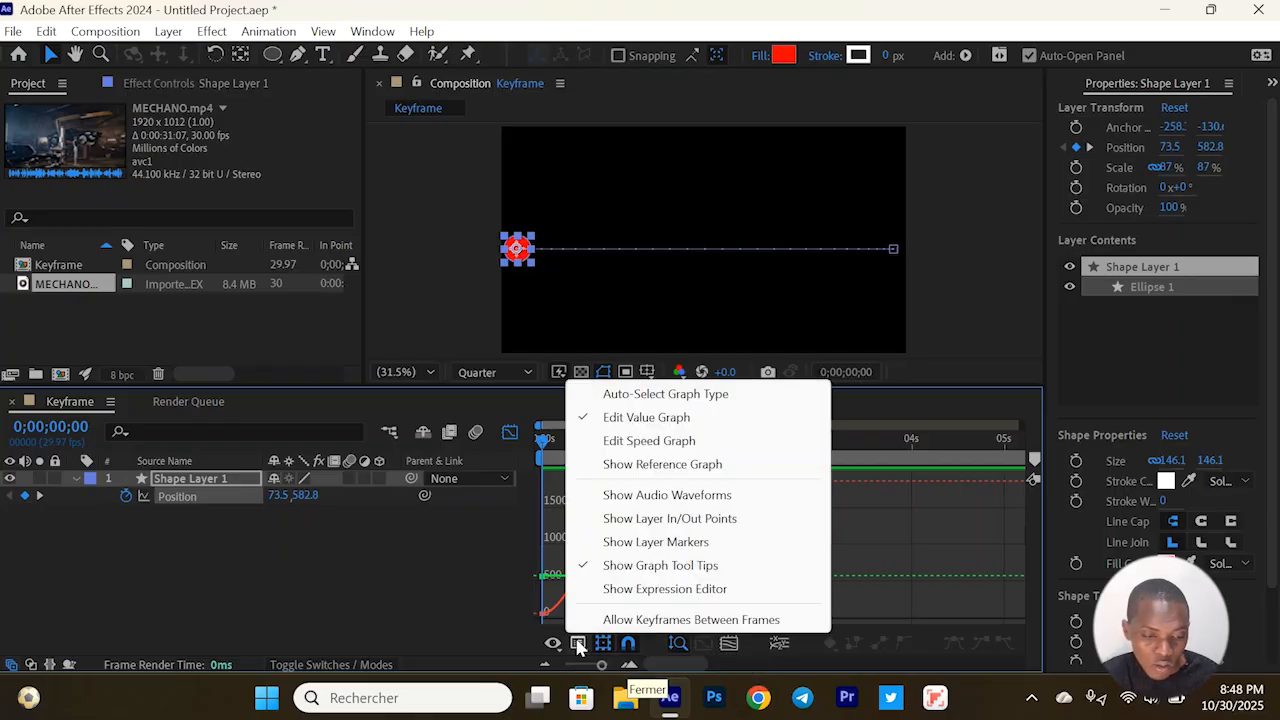
{"action": "left_click", "coordinate": [632, 441]}
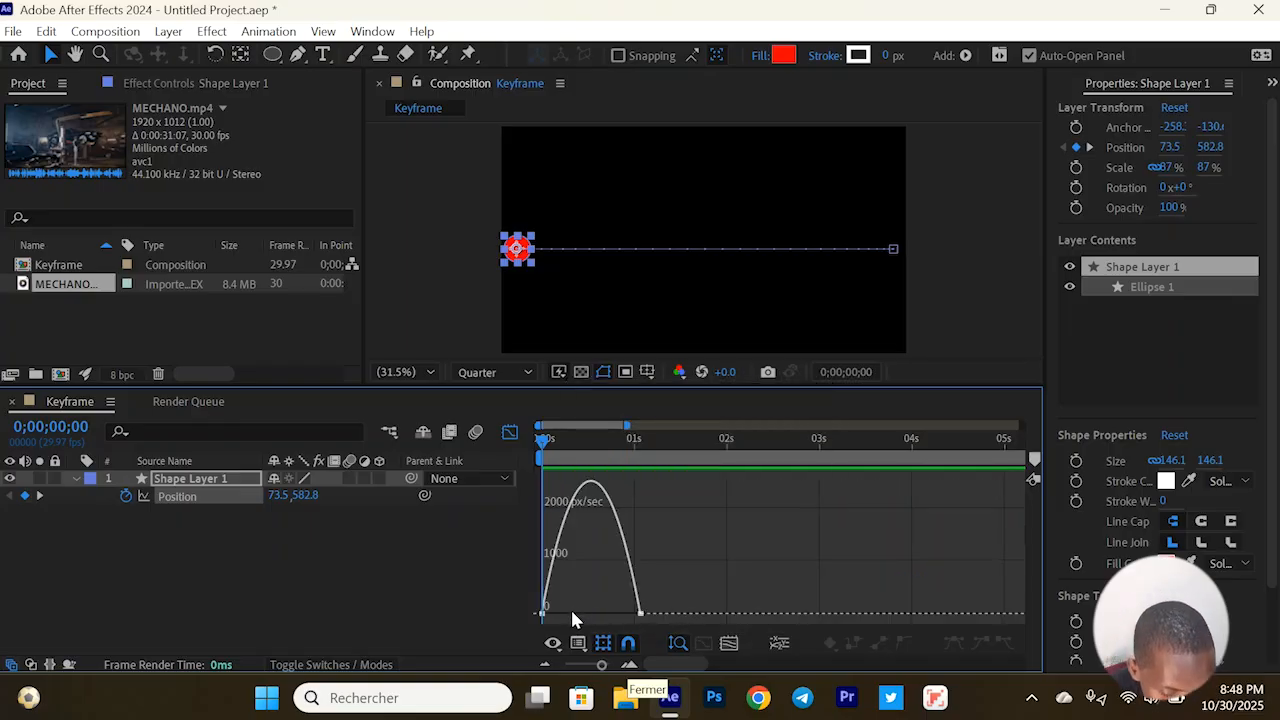
Lengthen the first Position keyframe's outgoing handle in the speed graph to about the 10-frame mark
{"action": "left_click", "coordinate": [542, 613]}
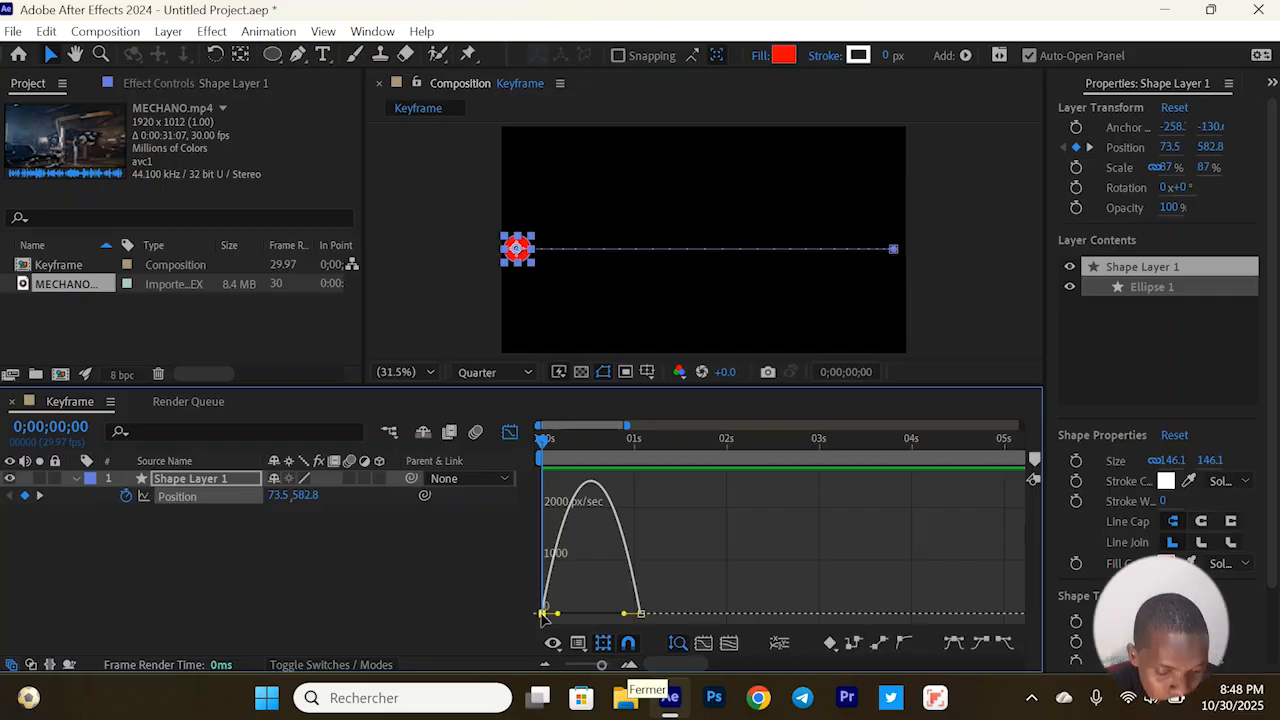
{"action": "left_click", "coordinate": [669, 600]}
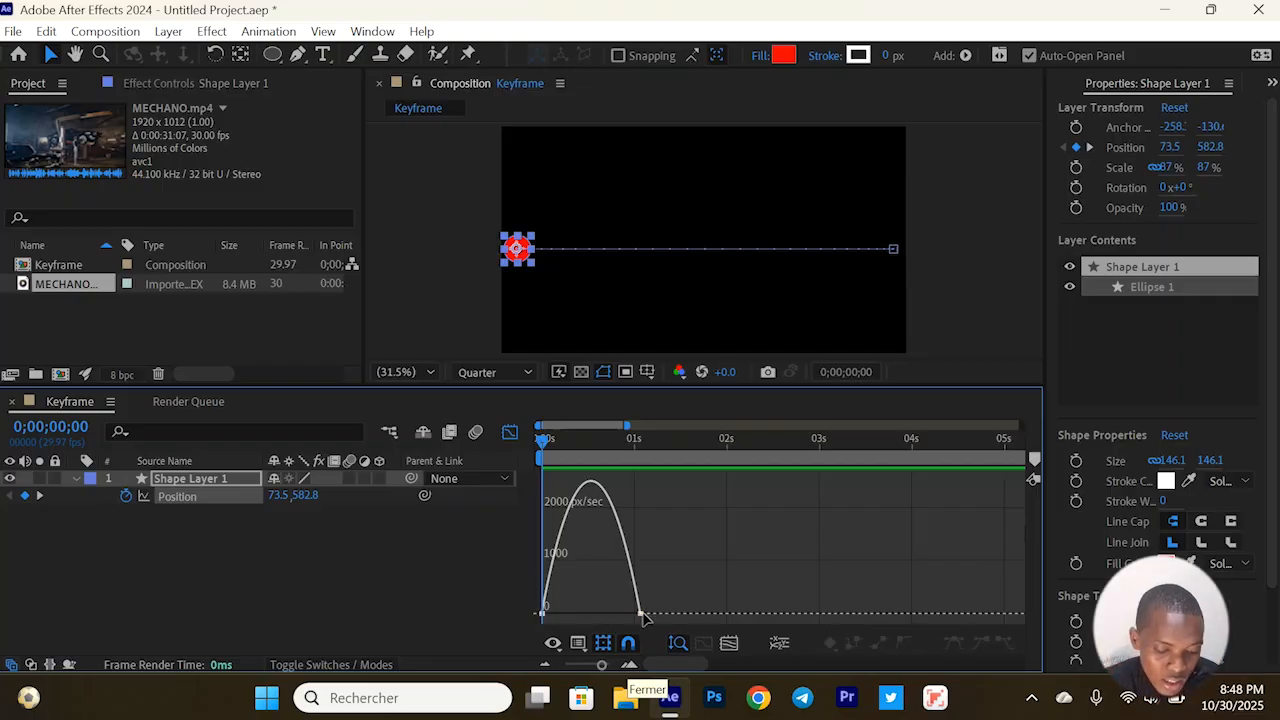
{"action": "left_click", "coordinate": [640, 613]}
{"action": "left_click", "coordinate": [700, 586]}
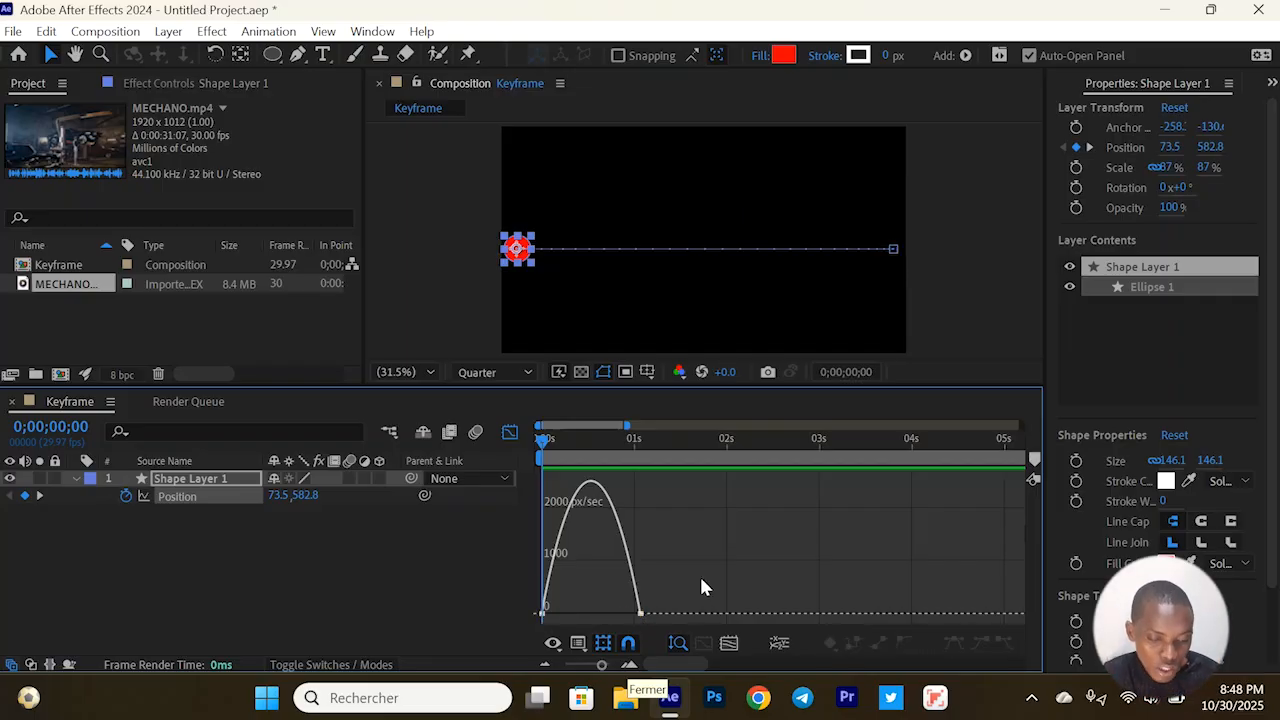
{"action": "left_click", "coordinate": [543, 613]}
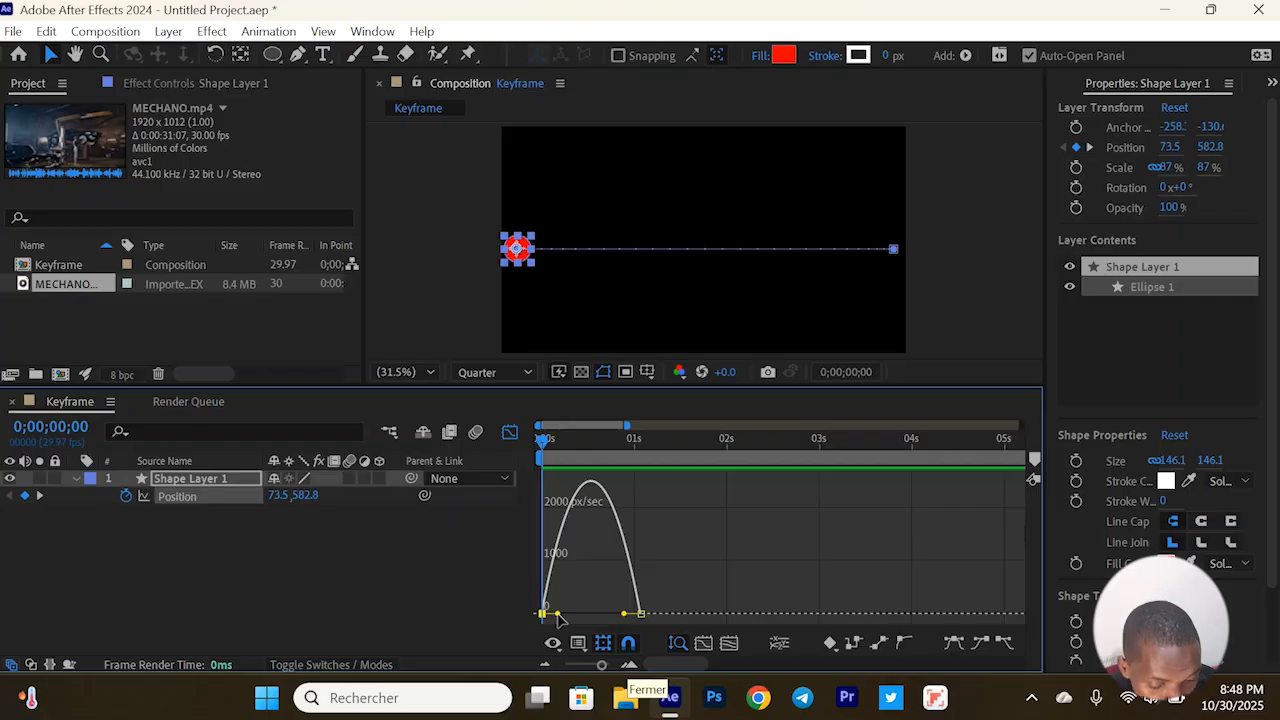
{"action": "left_click_drag", "start_coordinate": [558, 614], "coordinate": [572, 614]}
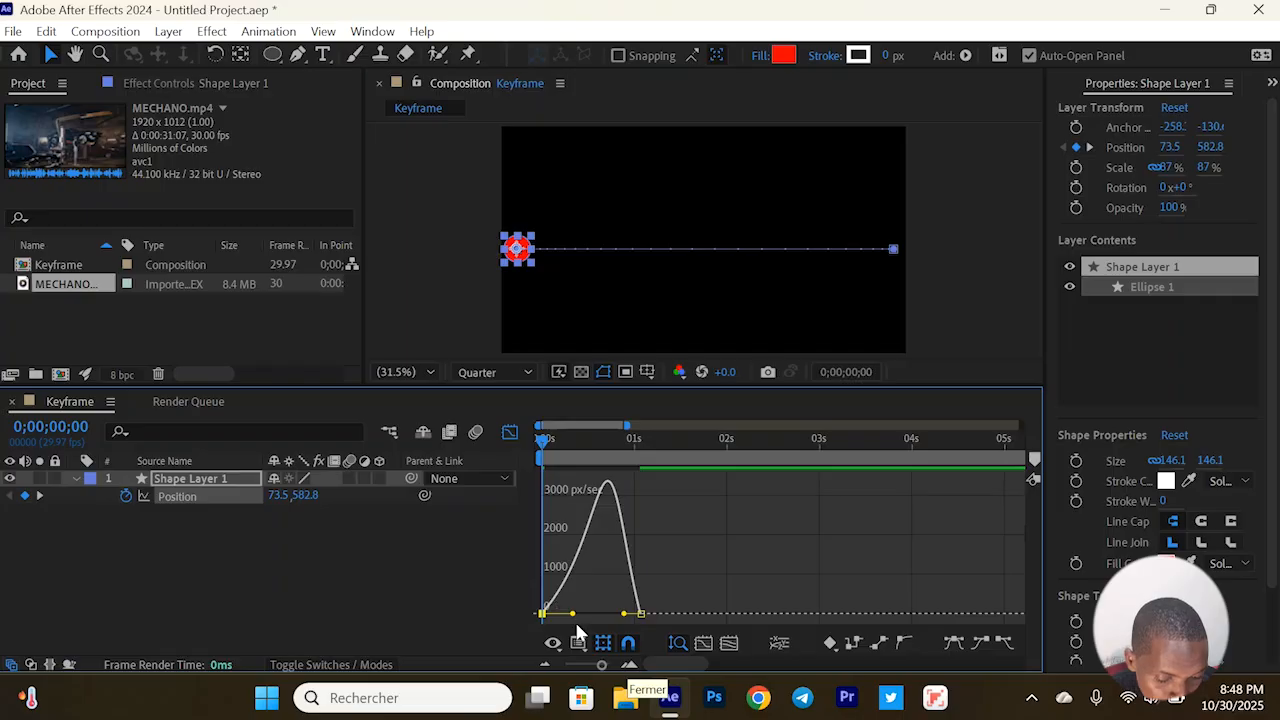
{"action": "left_click", "coordinate": [629, 665]}
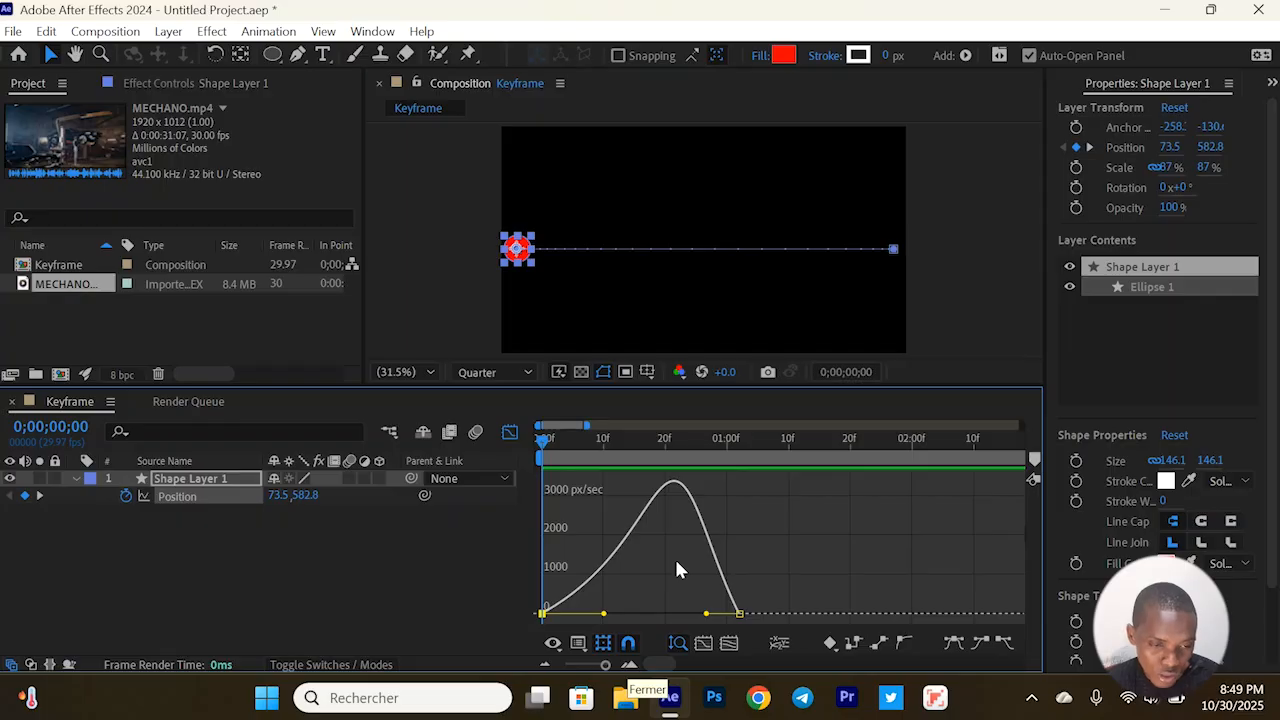
Preview the circle's eased motion from 0;00;00;00 twice
{"action": "key", "text": "space"}
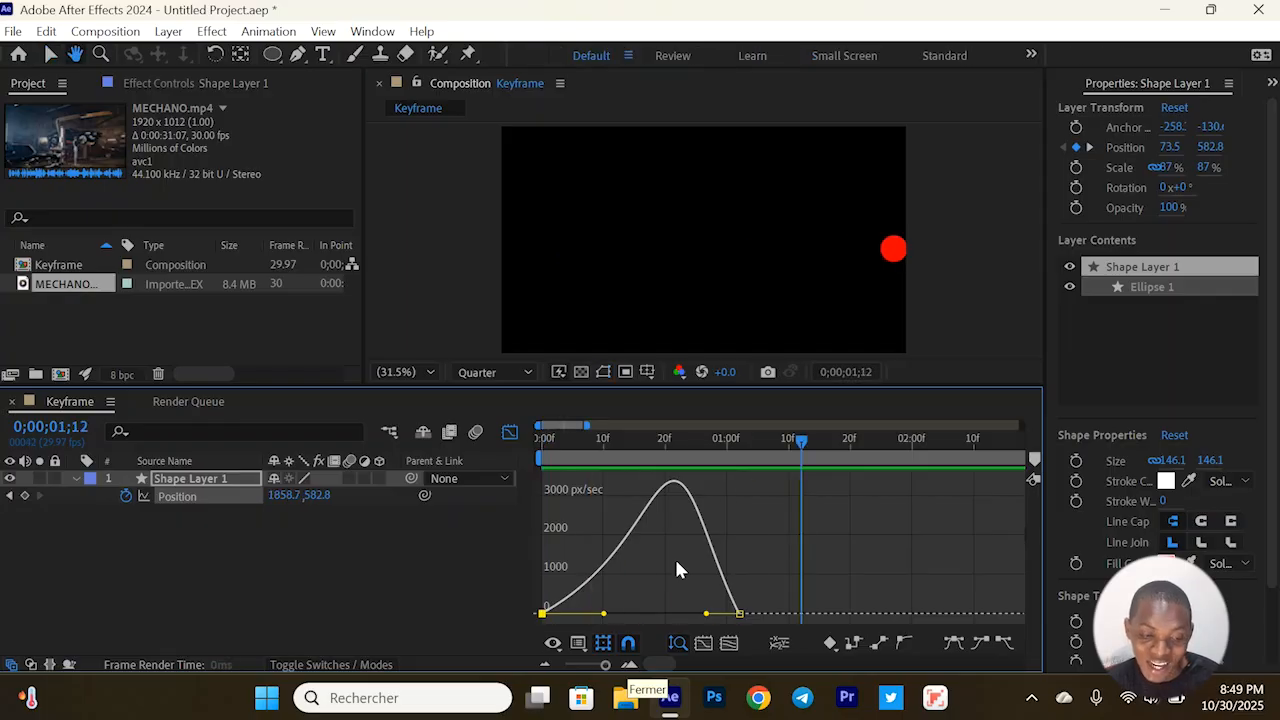
{"action": "key", "text": "space"}
{"action": "left_click_drag", "start_coordinate": [631, 440], "coordinate": [513, 458]}
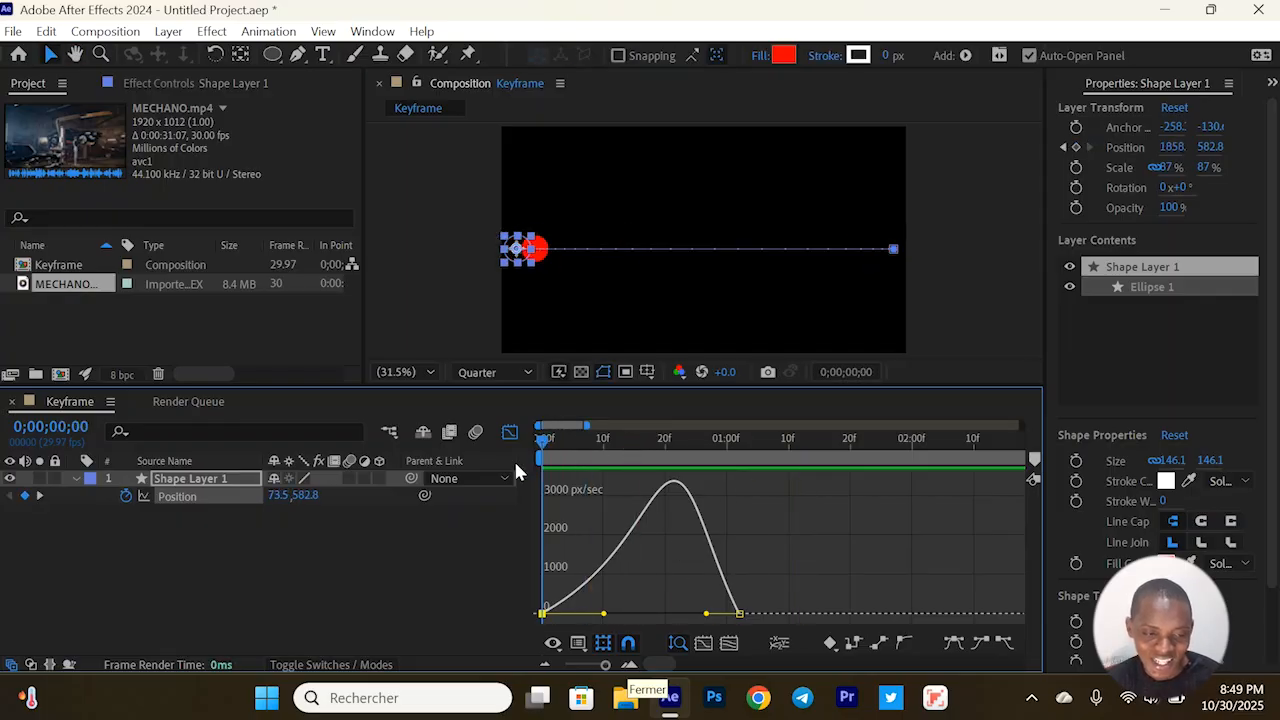
{"action": "key", "text": "space"}
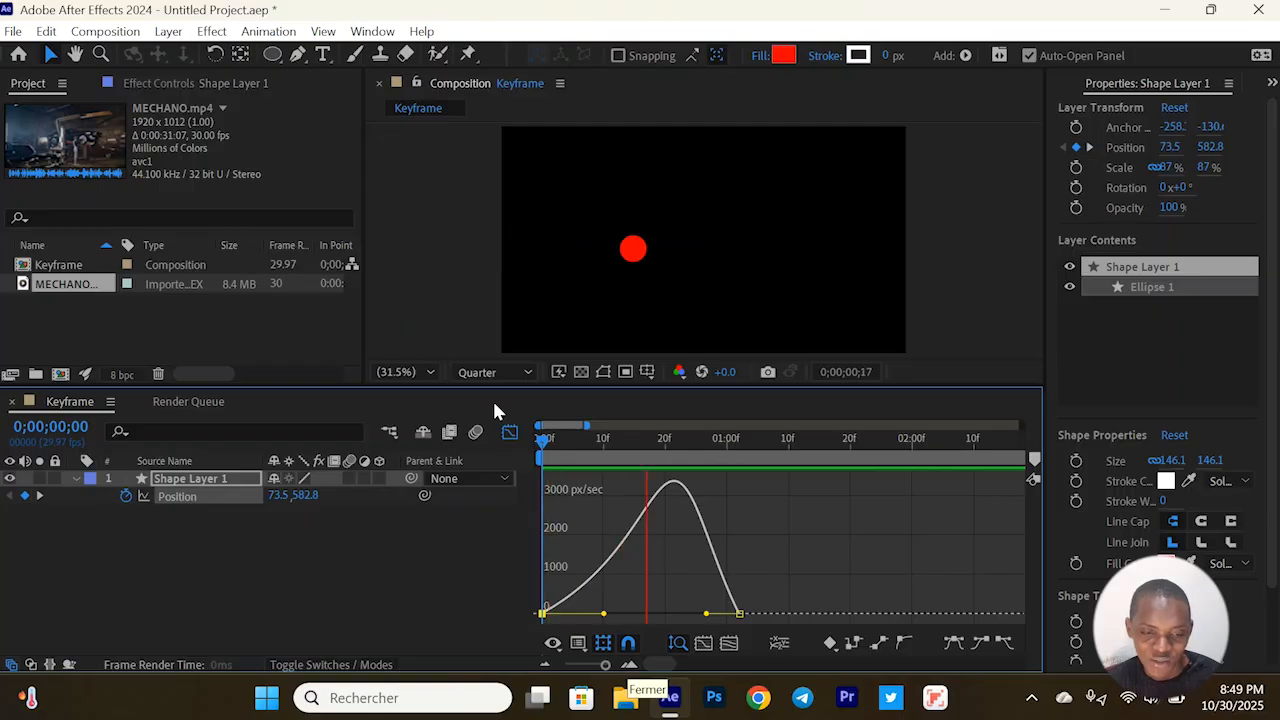
Replay the circle's motion from 0;00;00;00 to check the effect of the first Position keyframe's lengthened handle
{"action": "key", "text": "space"}
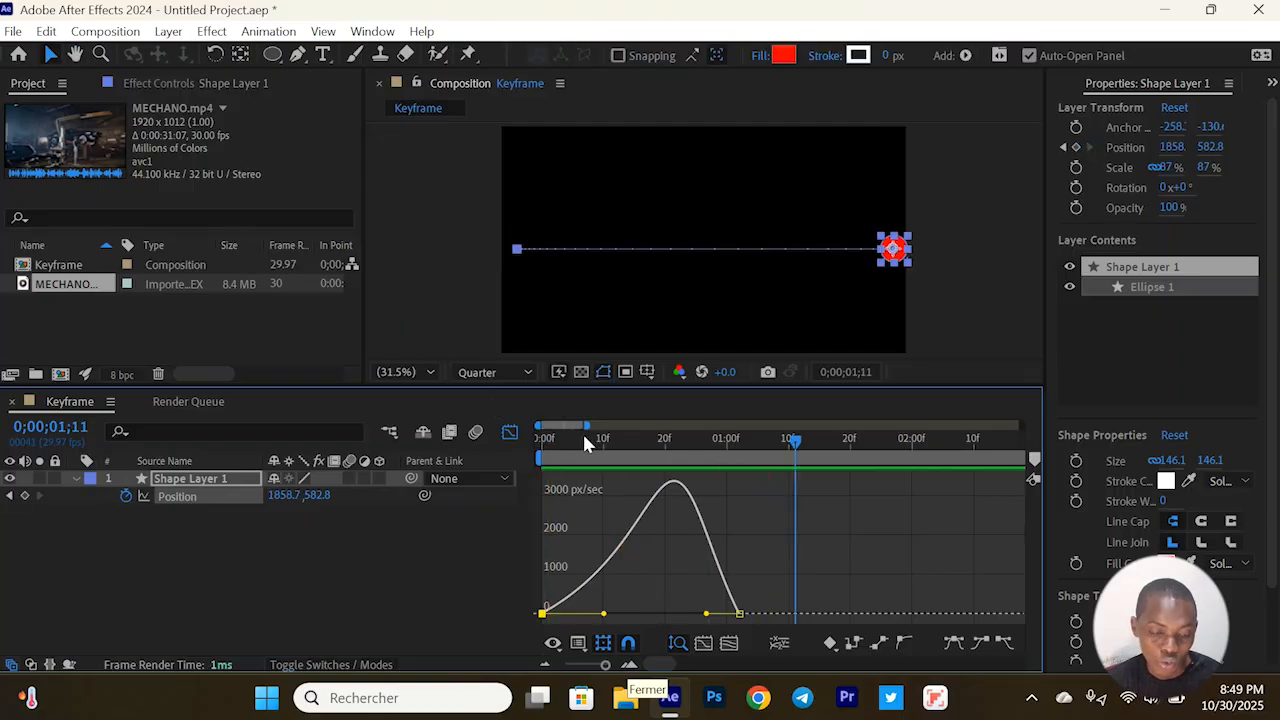
{"action": "left_click_drag", "start_coordinate": [585, 443], "coordinate": [544, 440]}
{"action": "key", "text": "space"}
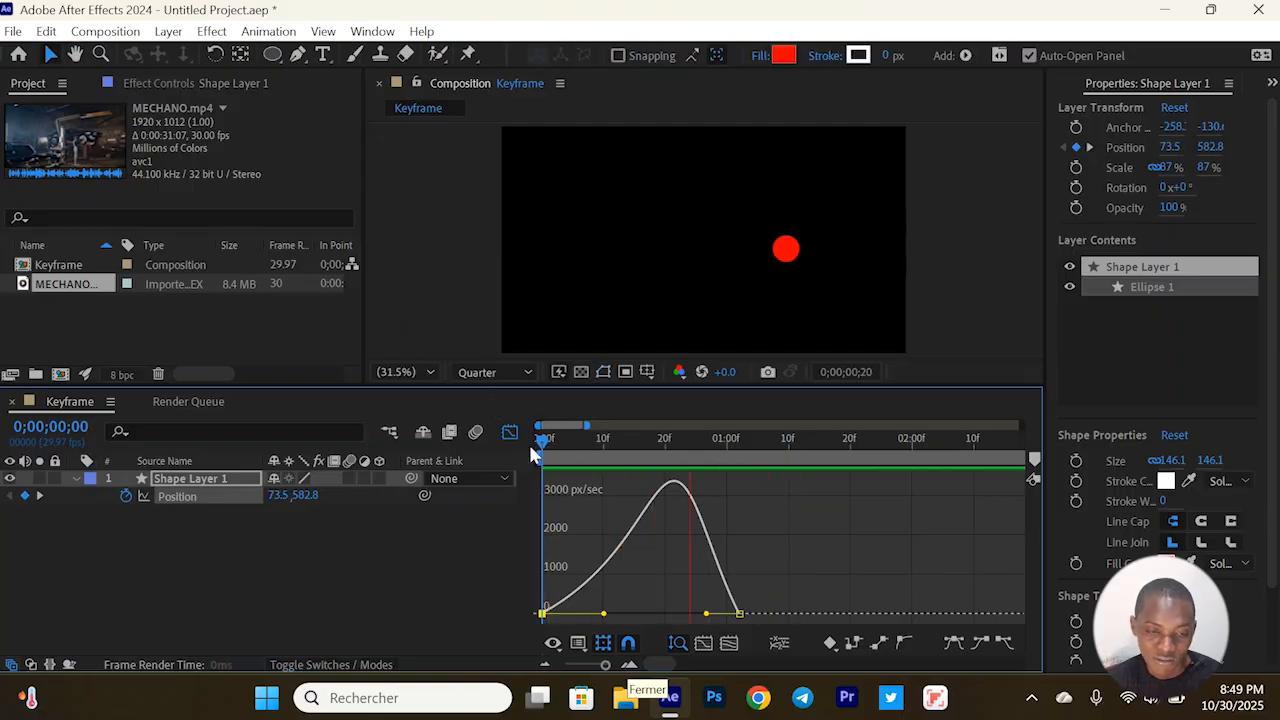
{"action": "key", "text": "space"}
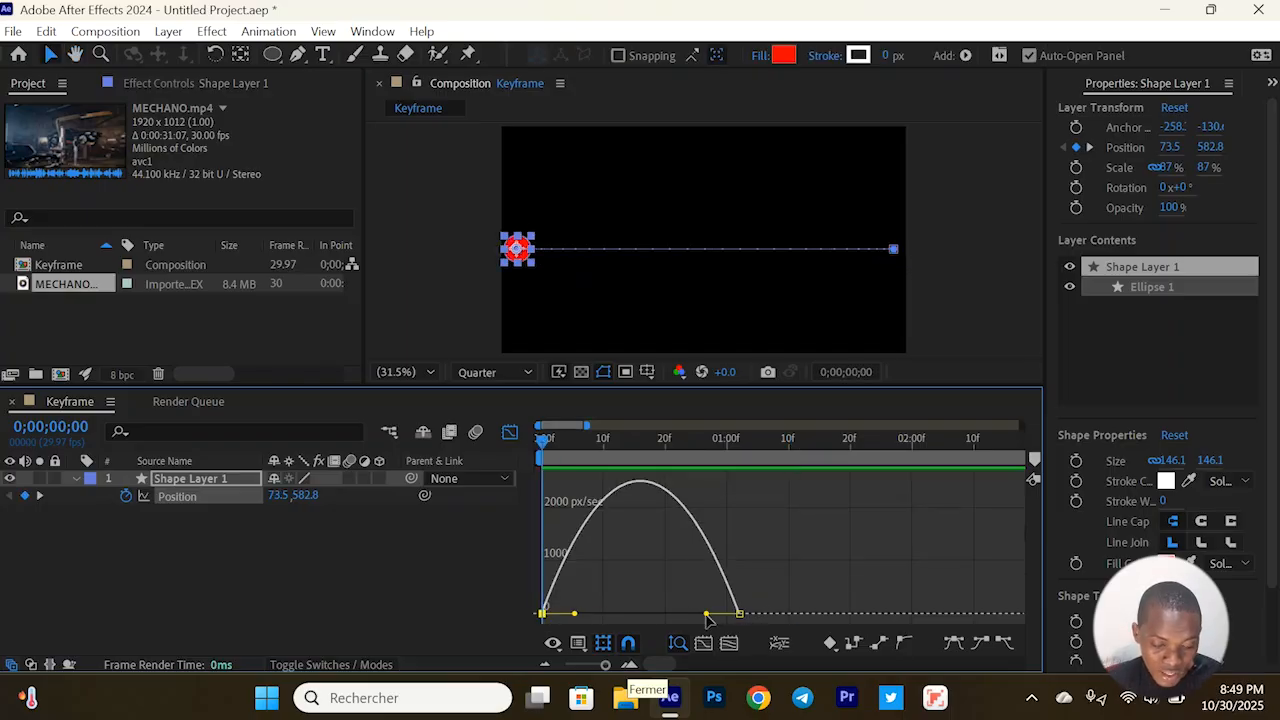
Lengthen the last Position keyframe's incoming speed handle to about the 21-frame mark and preview the circle's motion from the start
{"action": "left_click_drag", "start_coordinate": [706, 613], "coordinate": [673, 614]}
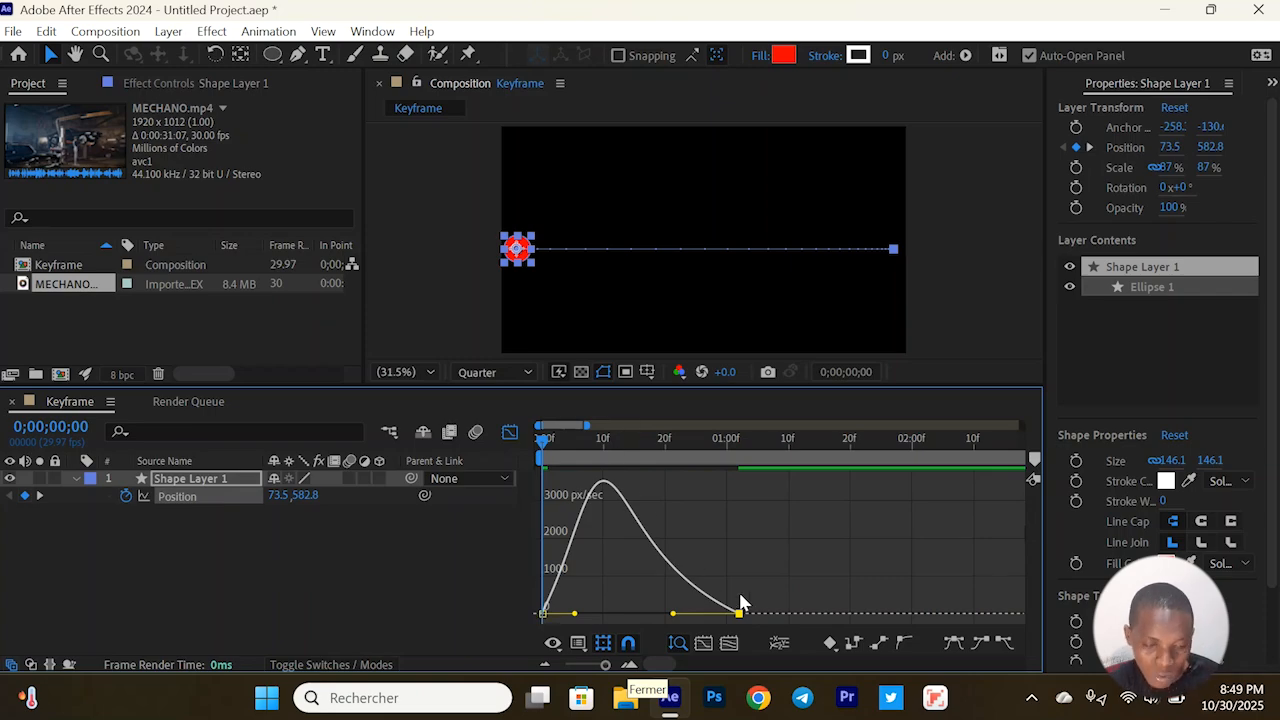
{"action": "key", "text": "space"}
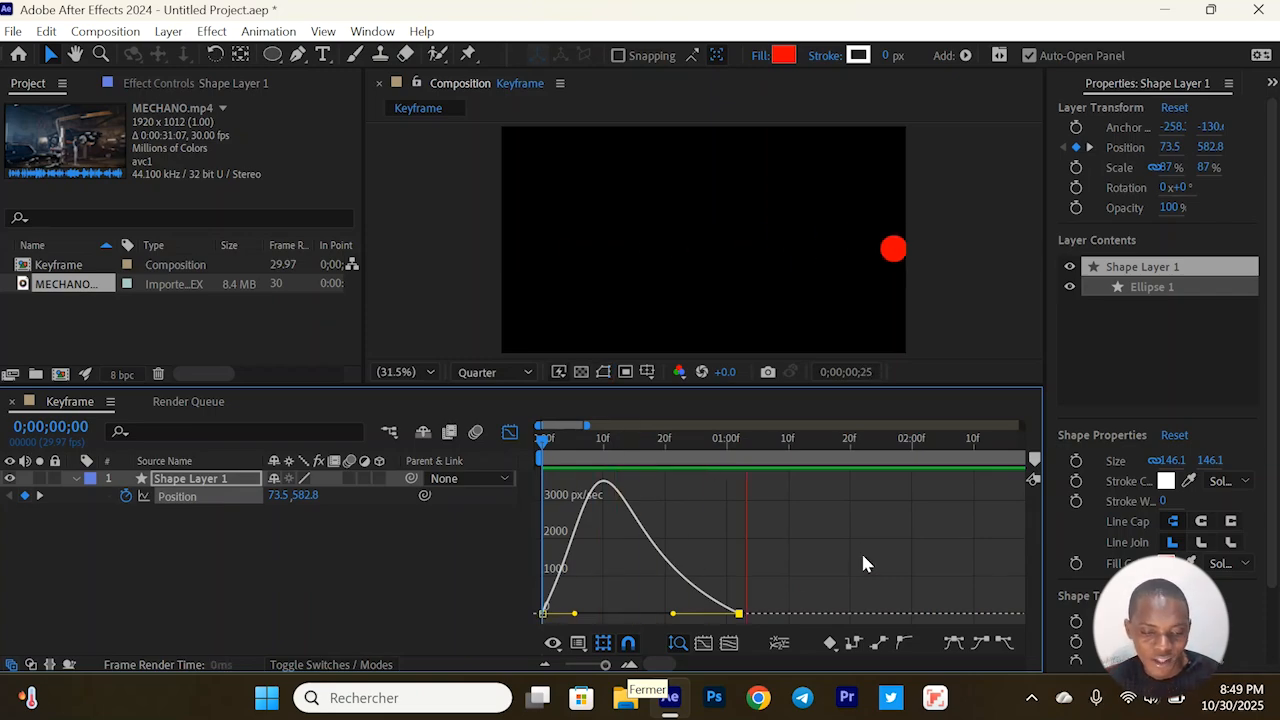
{"action": "key", "text": "space"}
{"action": "left_click_drag", "start_coordinate": [658, 439], "coordinate": [535, 443]}
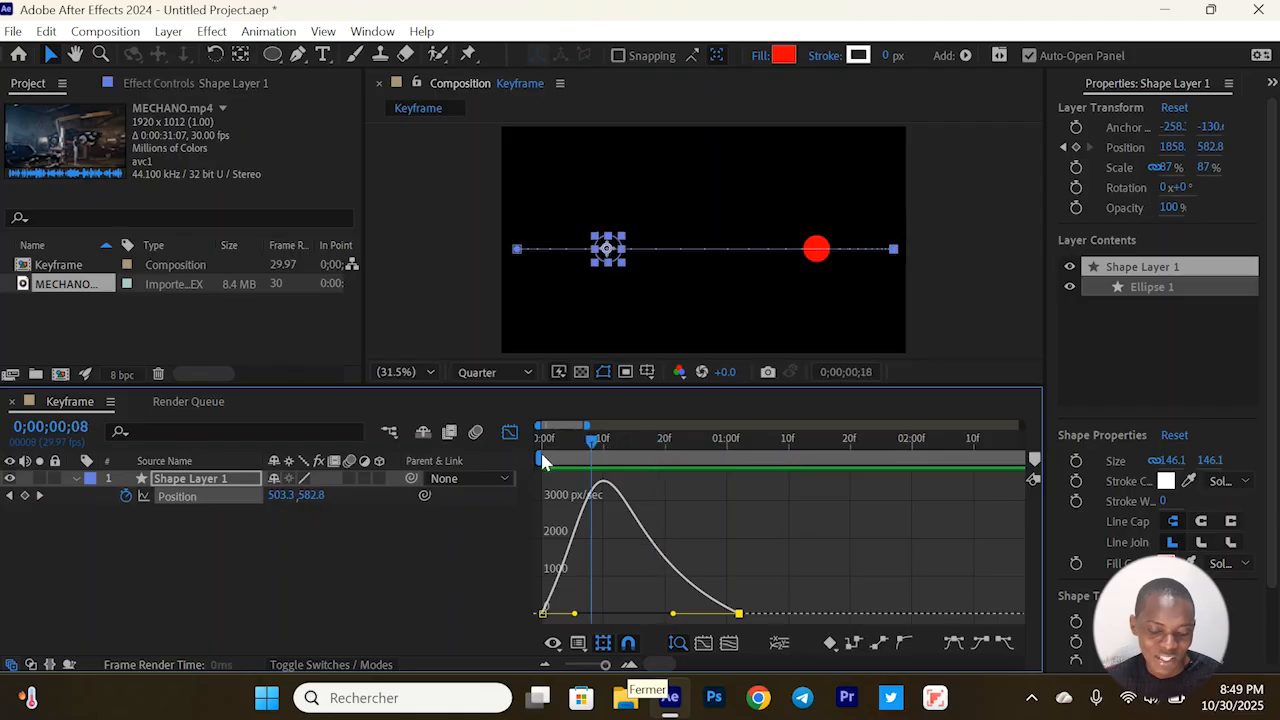
{"action": "key", "text": "space"}
{"action": "key", "text": "space"}
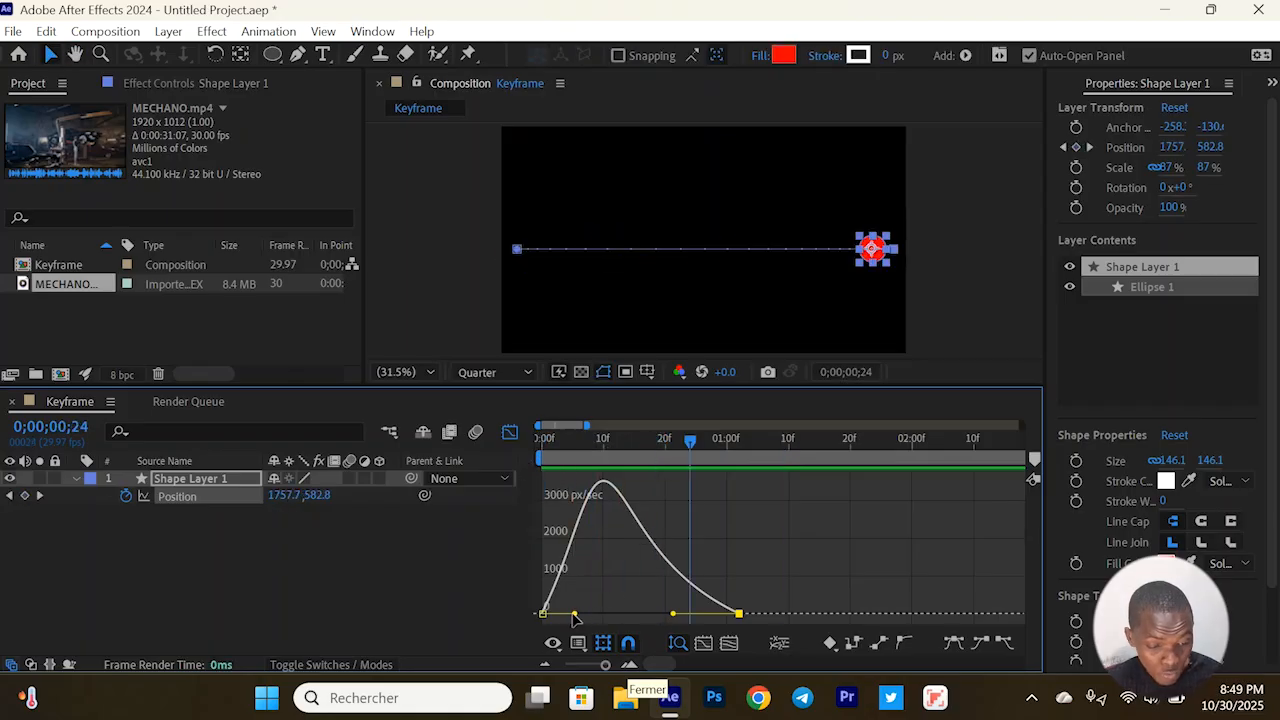
Try collapsing the first Position keyframe's outgoing speed handle onto the keyframe, preview the motion, and undo that handle change
{"action": "left_click_drag", "start_coordinate": [574, 614], "coordinate": [530, 602]}
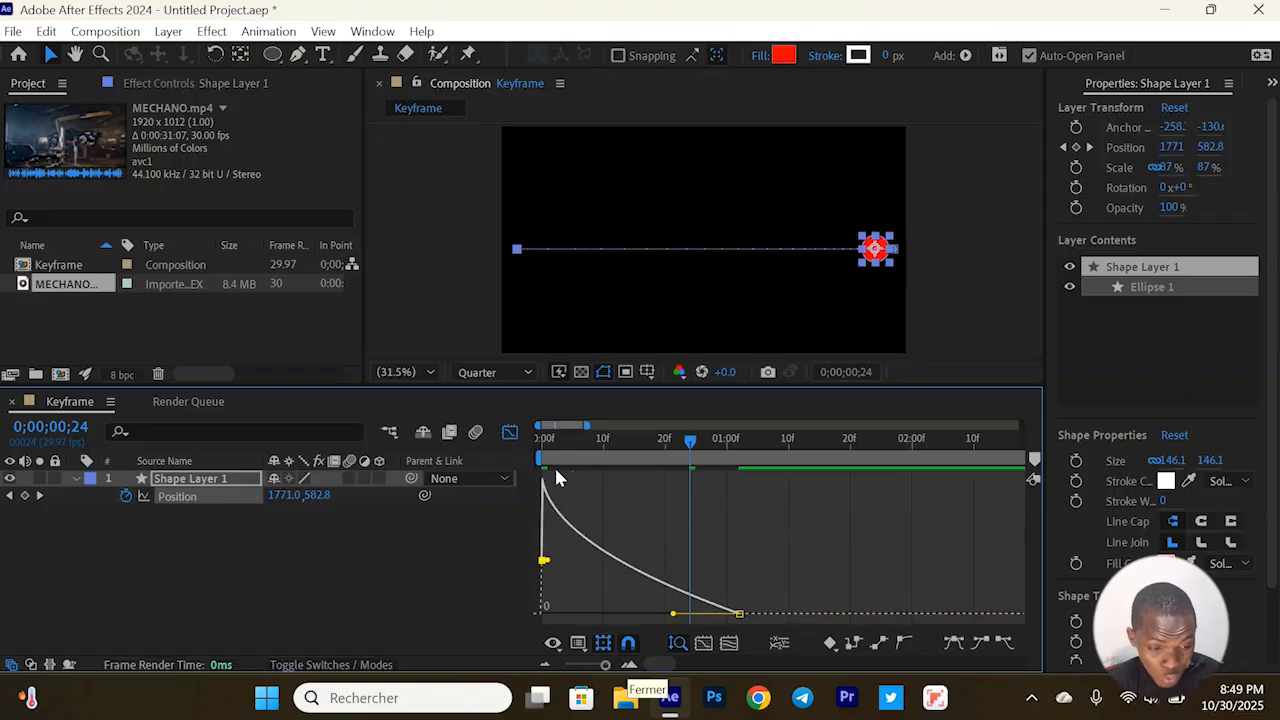
{"action": "left_click_drag", "start_coordinate": [548, 440], "coordinate": [529, 441]}
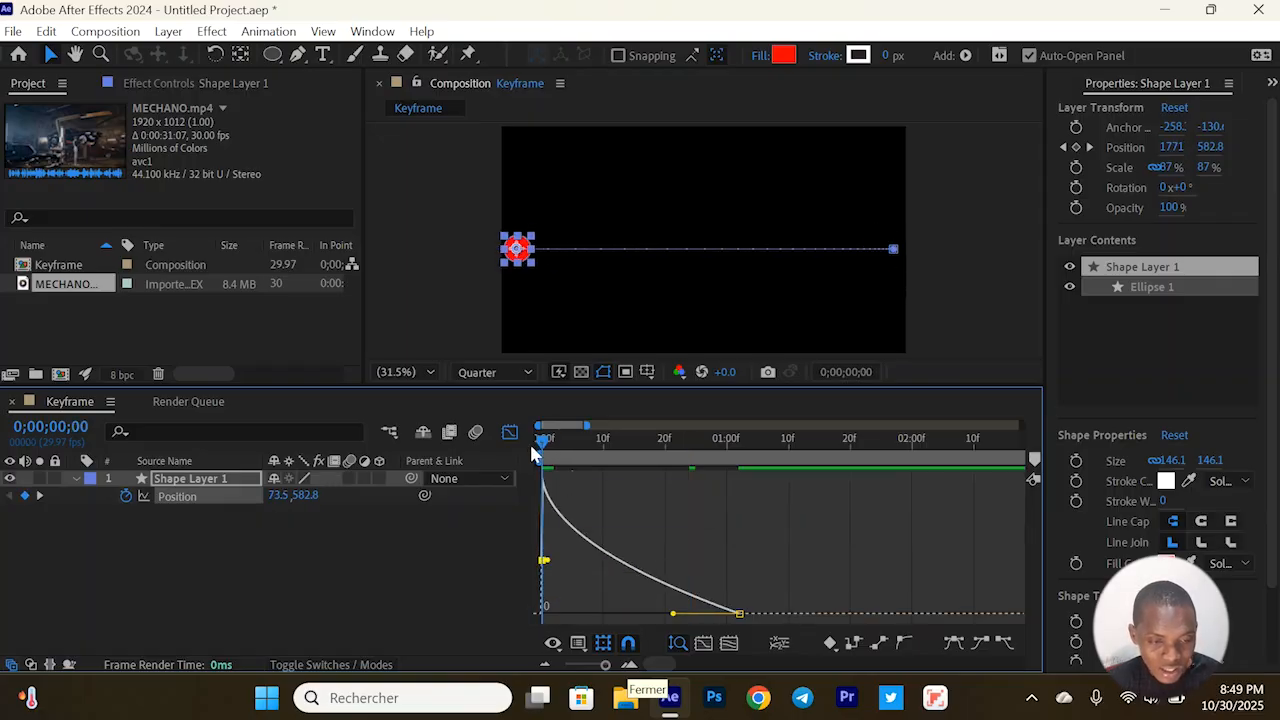
{"action": "key", "text": "space"}
{"action": "key", "text": "space"}
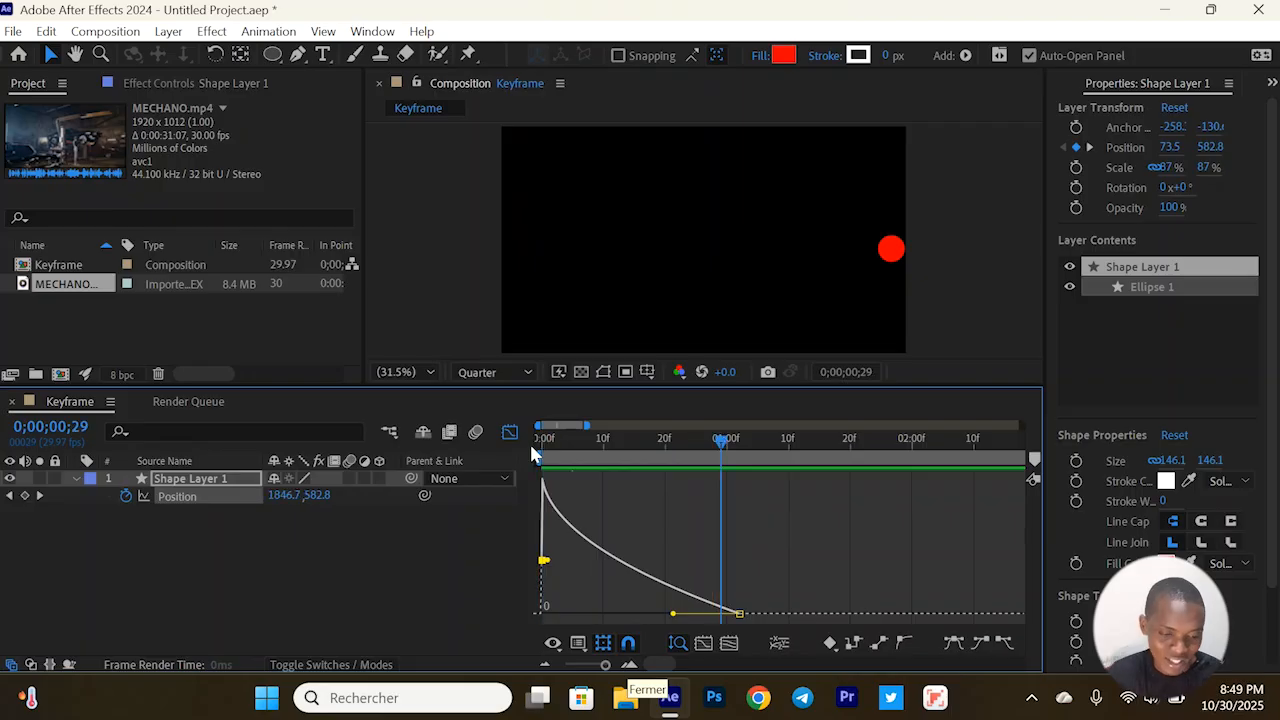
{"action": "key", "text": "ctrl+z"}
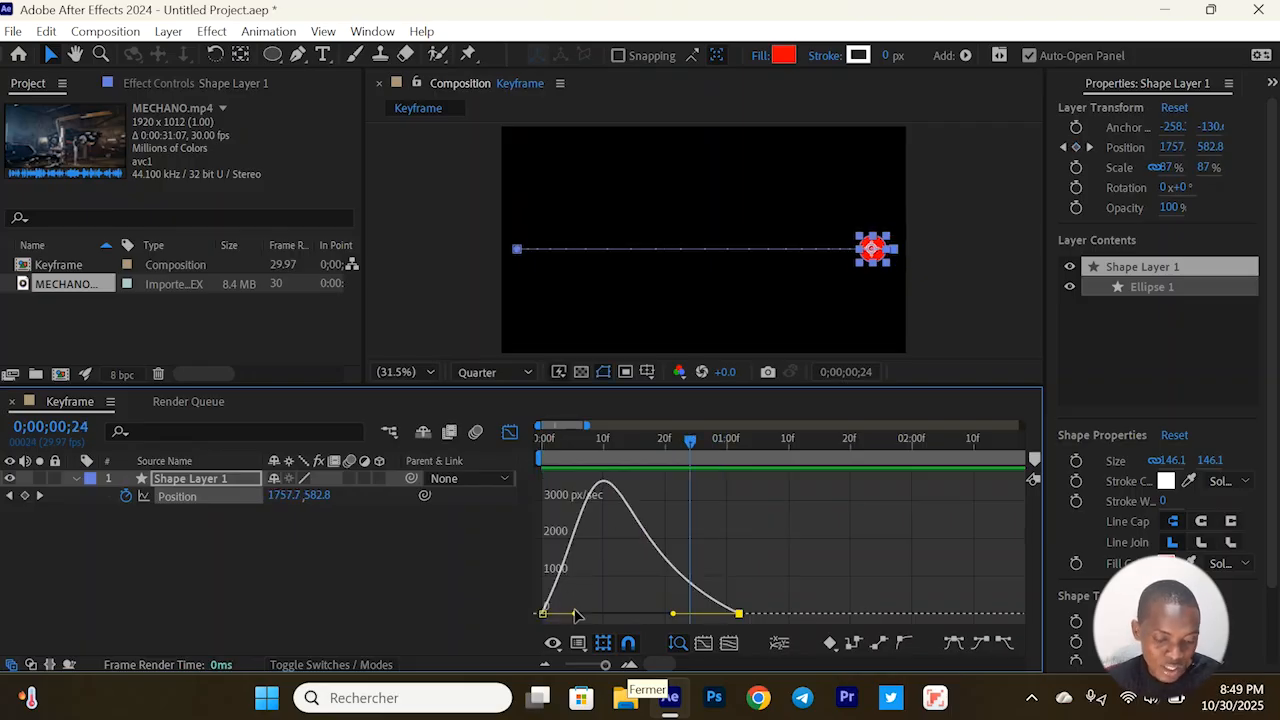
Adjust the first Position keyframe's outgoing handle in the speed graph so it ends at about the 7-frame mark
{"action": "left_click_drag", "start_coordinate": [572, 616], "coordinate": [564, 614]}
{"action": "left_click_drag", "start_coordinate": [600, 445], "coordinate": [541, 440]}
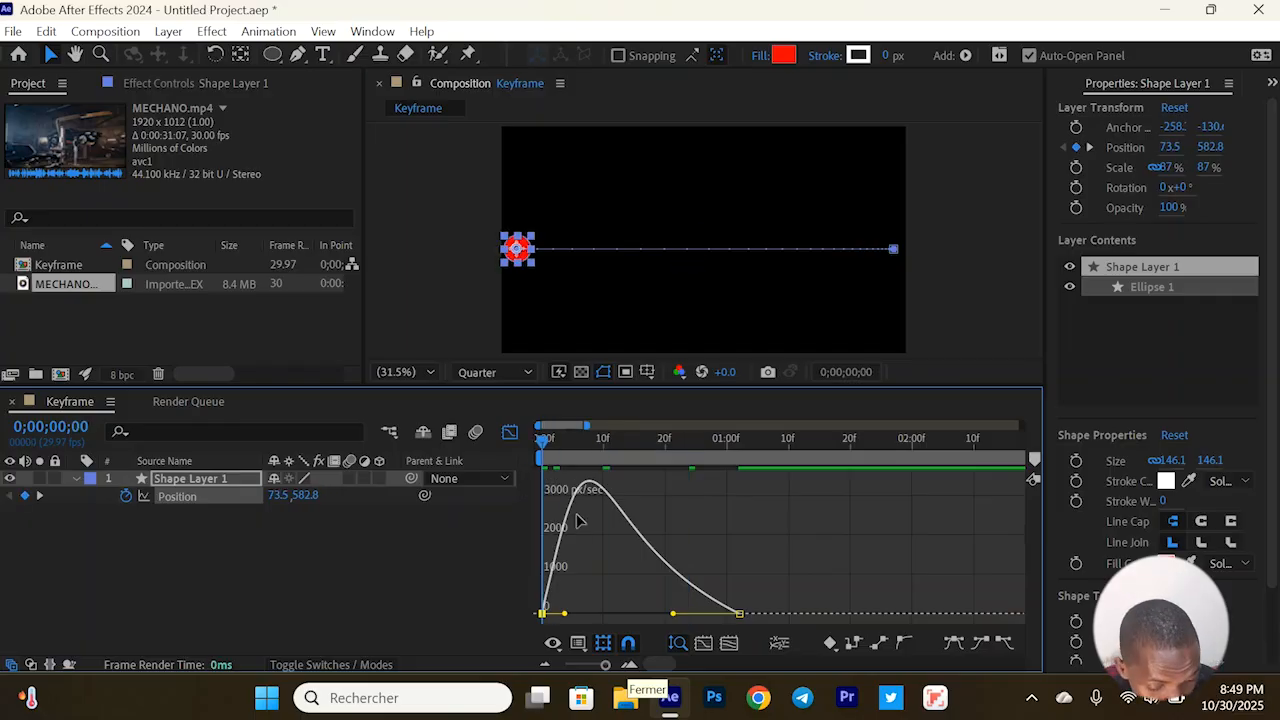
{"action": "left_click", "coordinate": [566, 611]}
{"action": "left_click", "coordinate": [542, 613]}
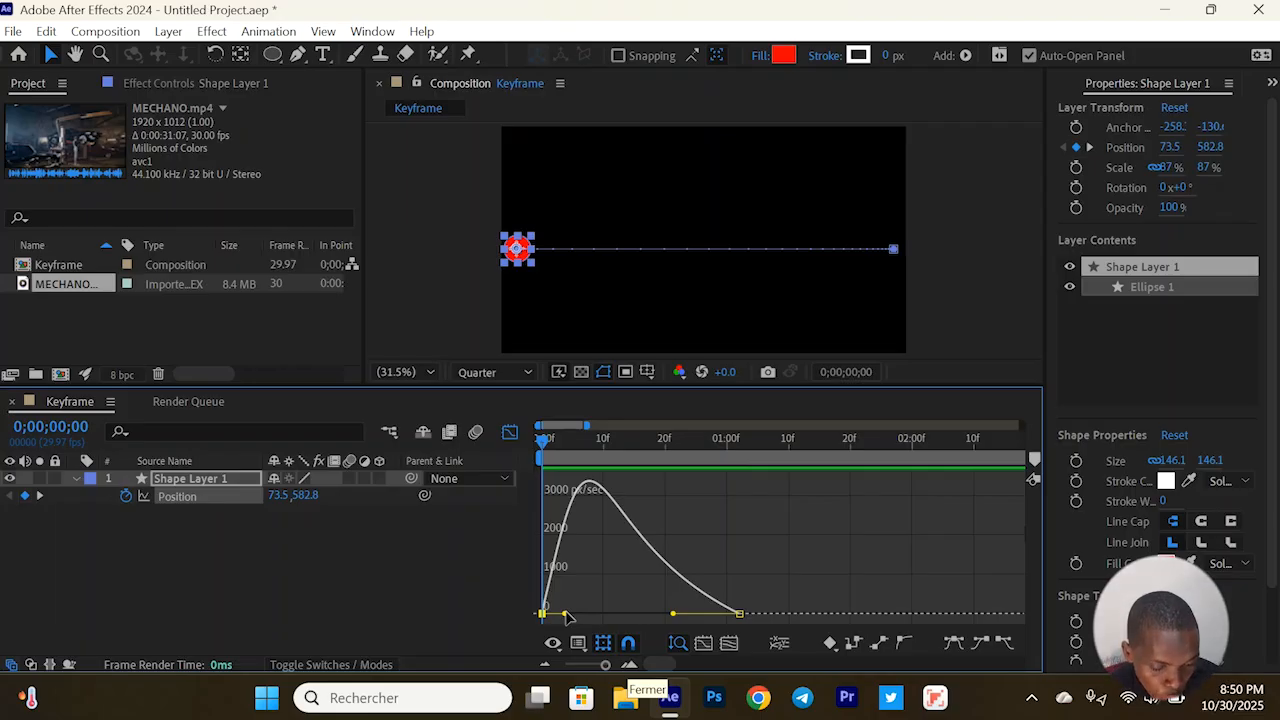
{"action": "left_click_drag", "start_coordinate": [566, 613], "coordinate": [636, 484]}
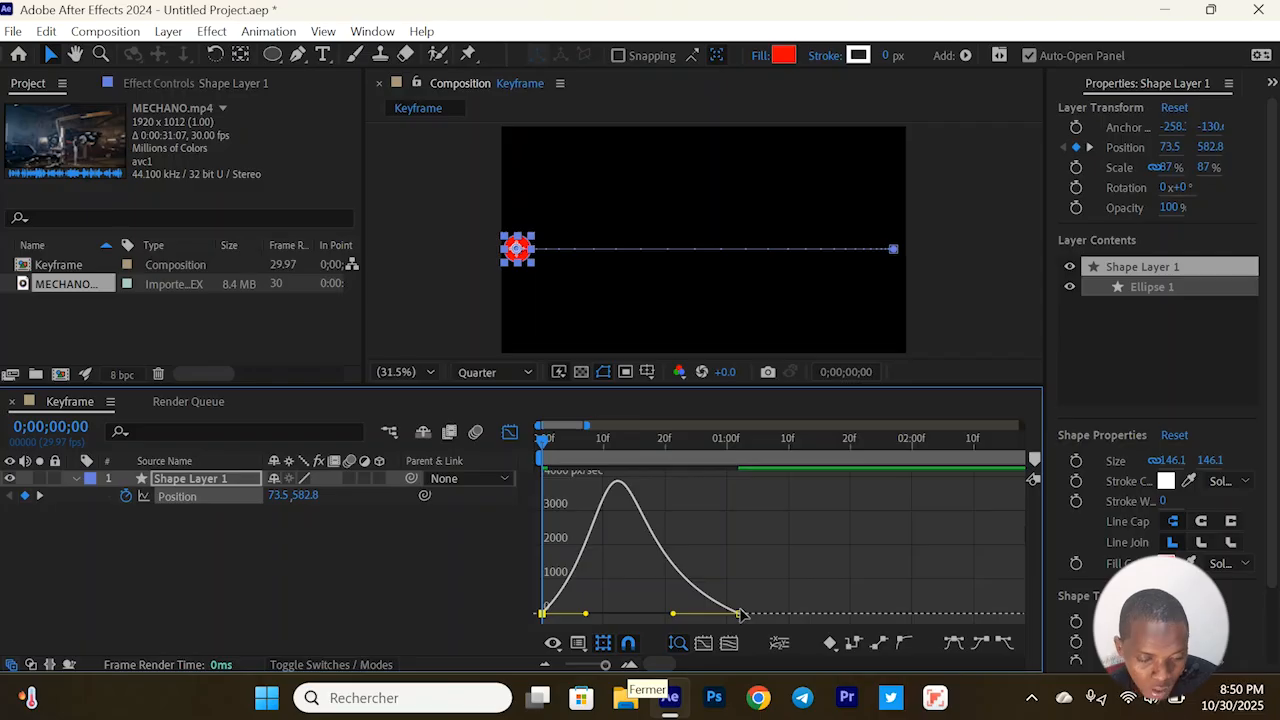
Preview the circle's motion with the reshaped speed curve twice and return to 0;00;00;00
{"action": "key", "text": "space"}
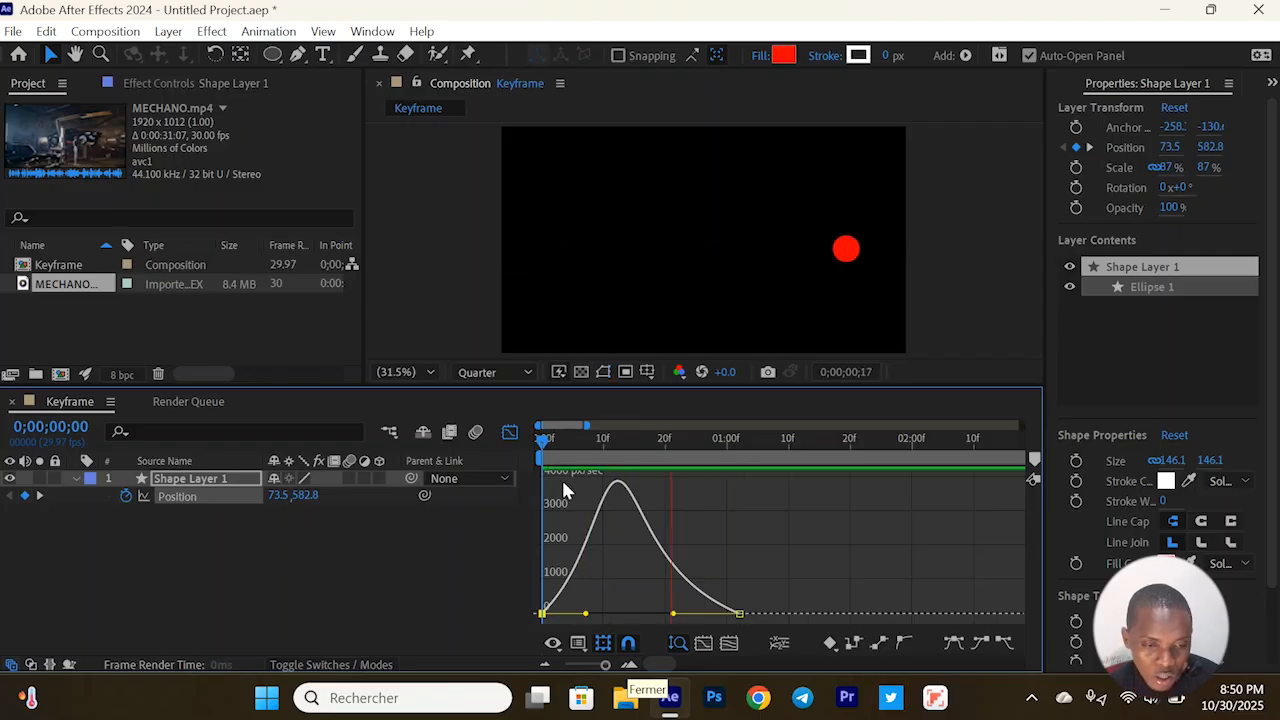
{"action": "key", "text": "space"}
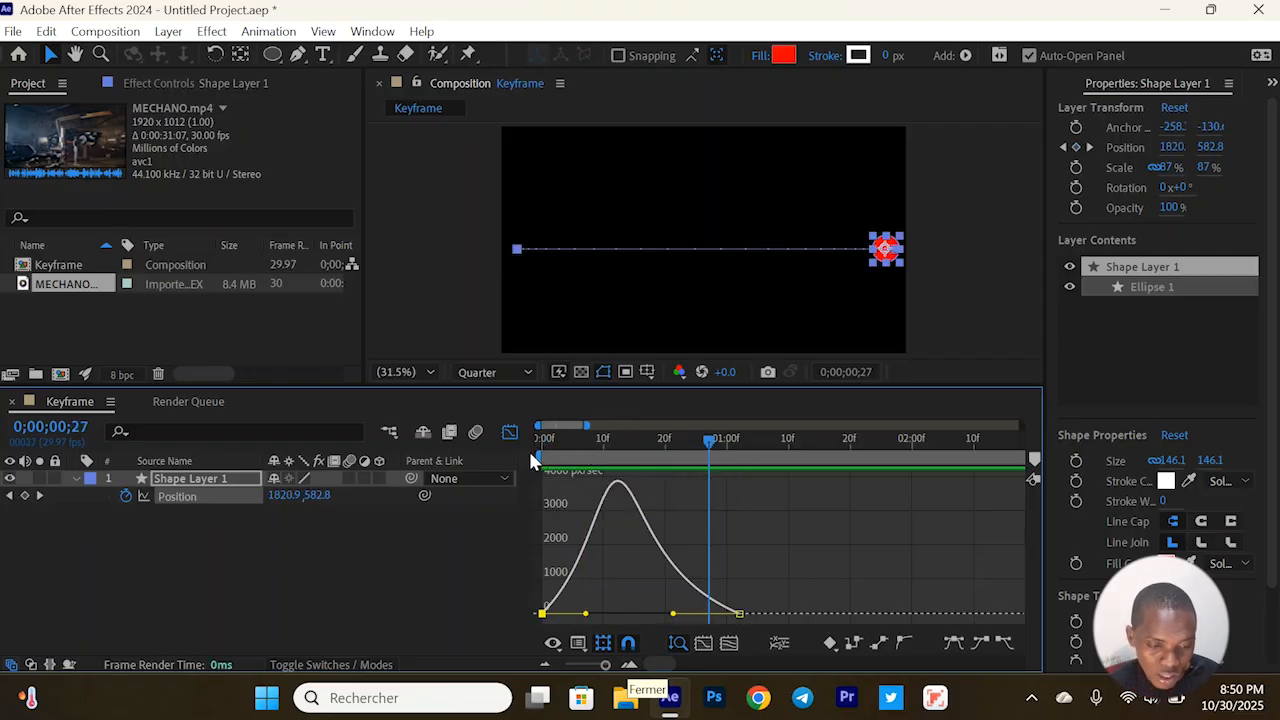
{"action": "key", "text": "Home"}
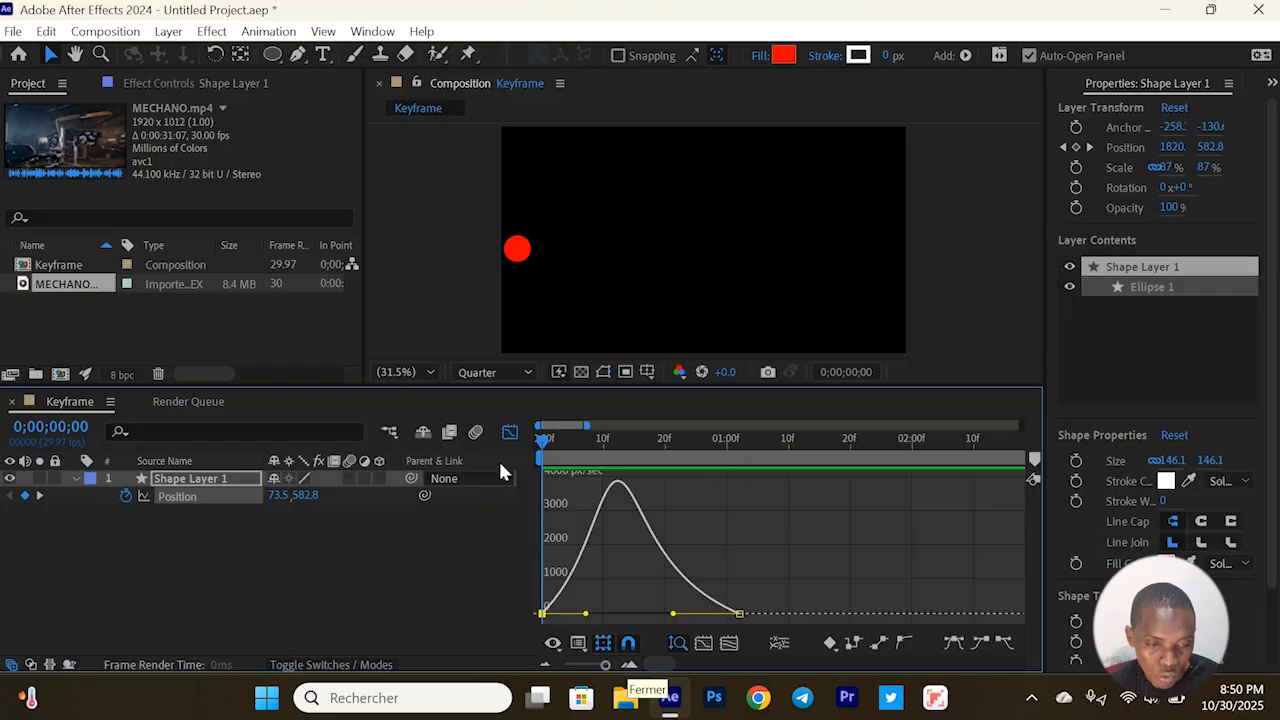
{"action": "key", "text": "space"}
{"action": "key", "text": "space"}
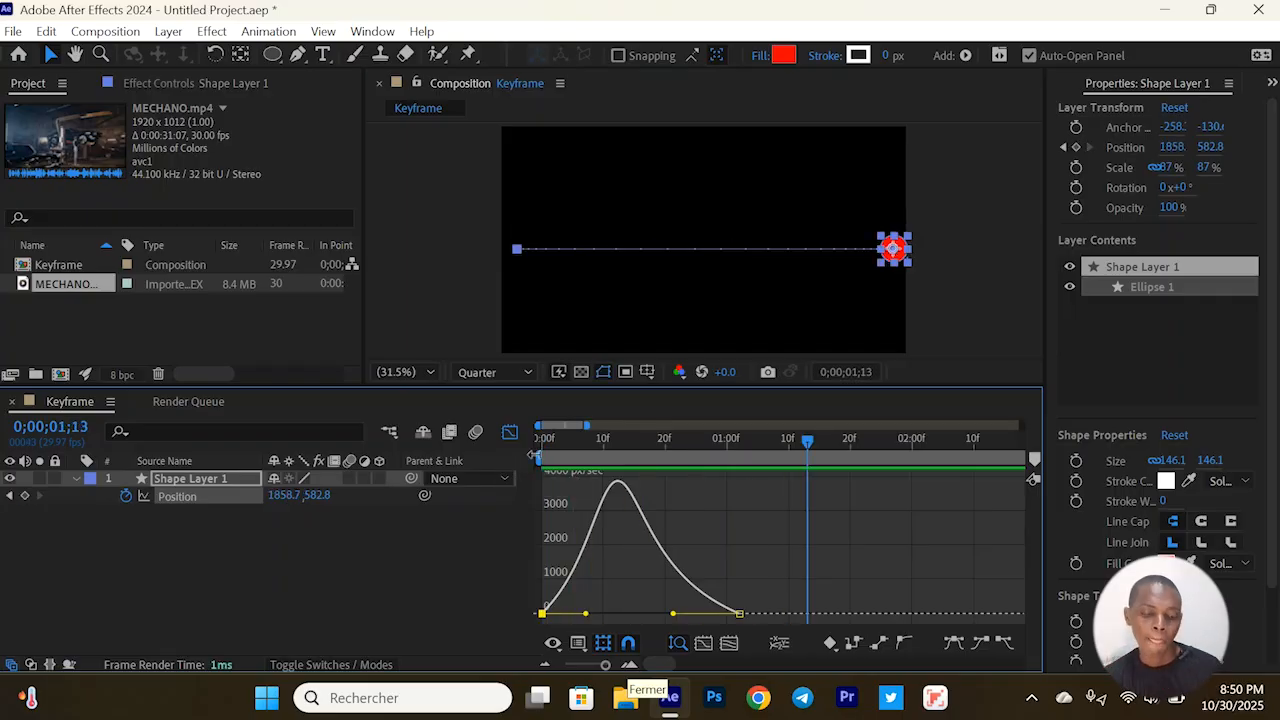
{"action": "key", "text": "Home"}
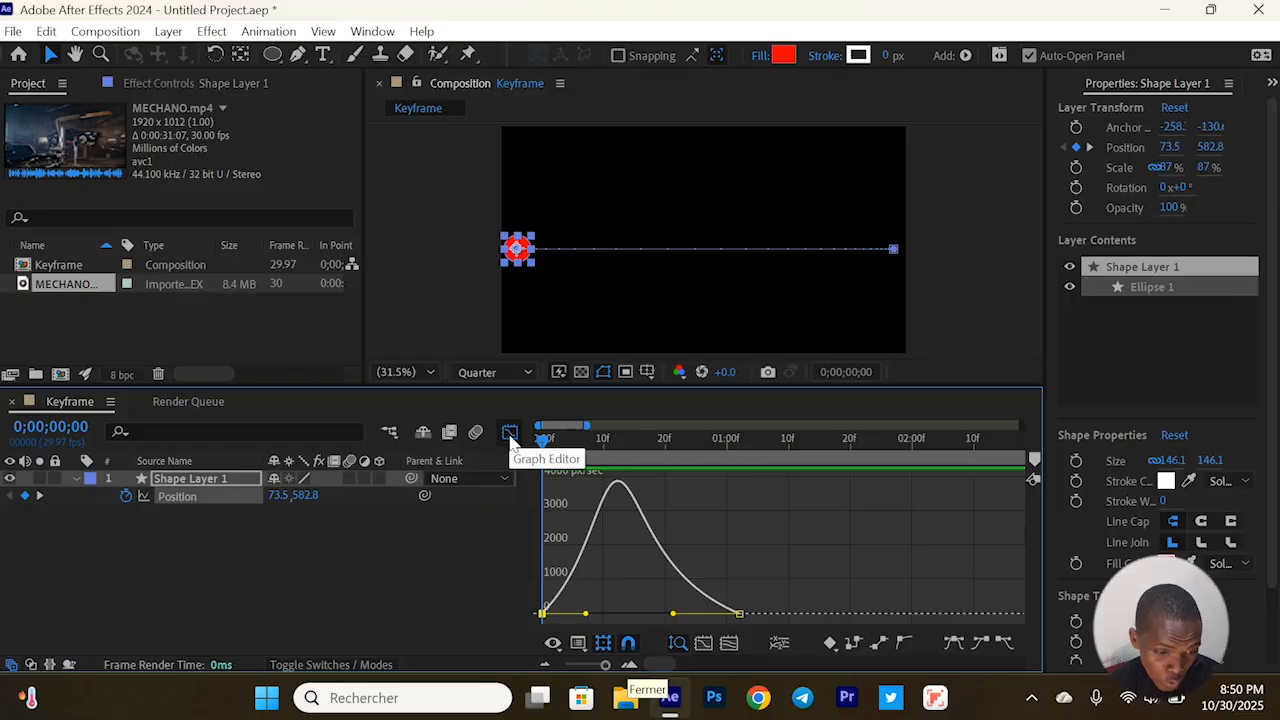
Compare the layer-bar and Graph Editor views of the Position animation, with nothing selected and with the Position property selected
{"action": "left_click", "coordinate": [510, 433]}
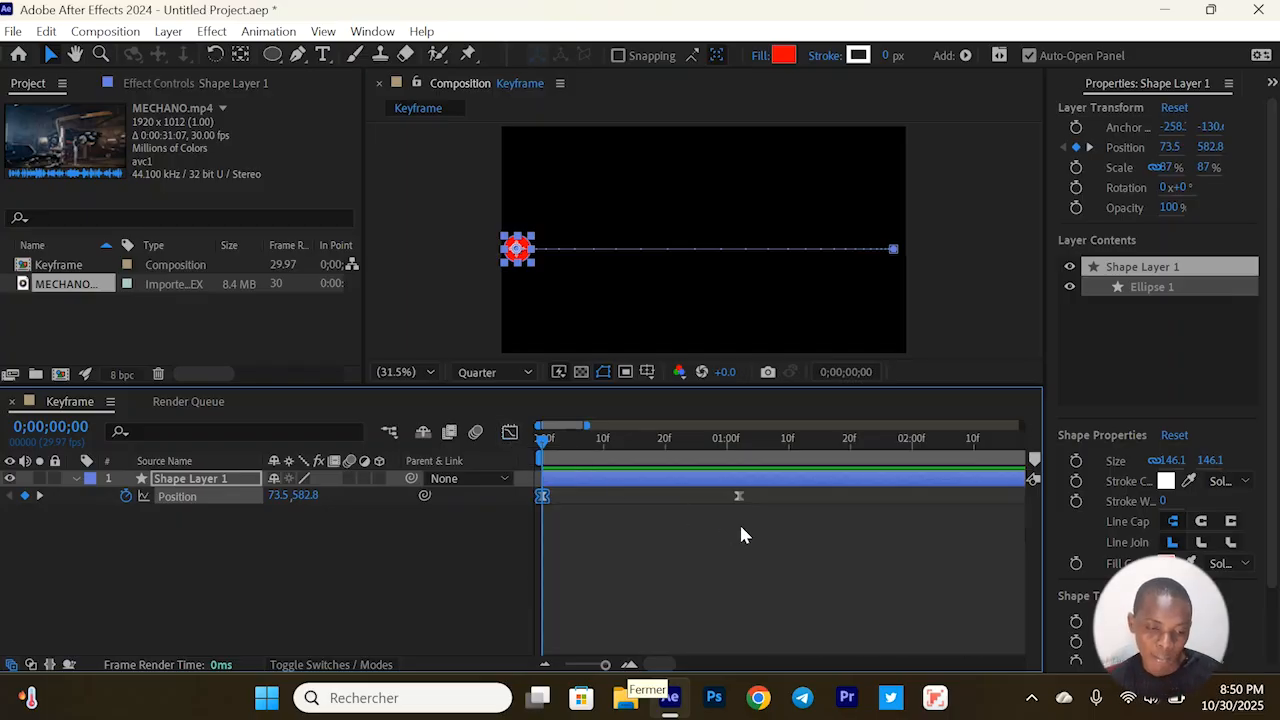
{"action": "left_click", "coordinate": [804, 528]}
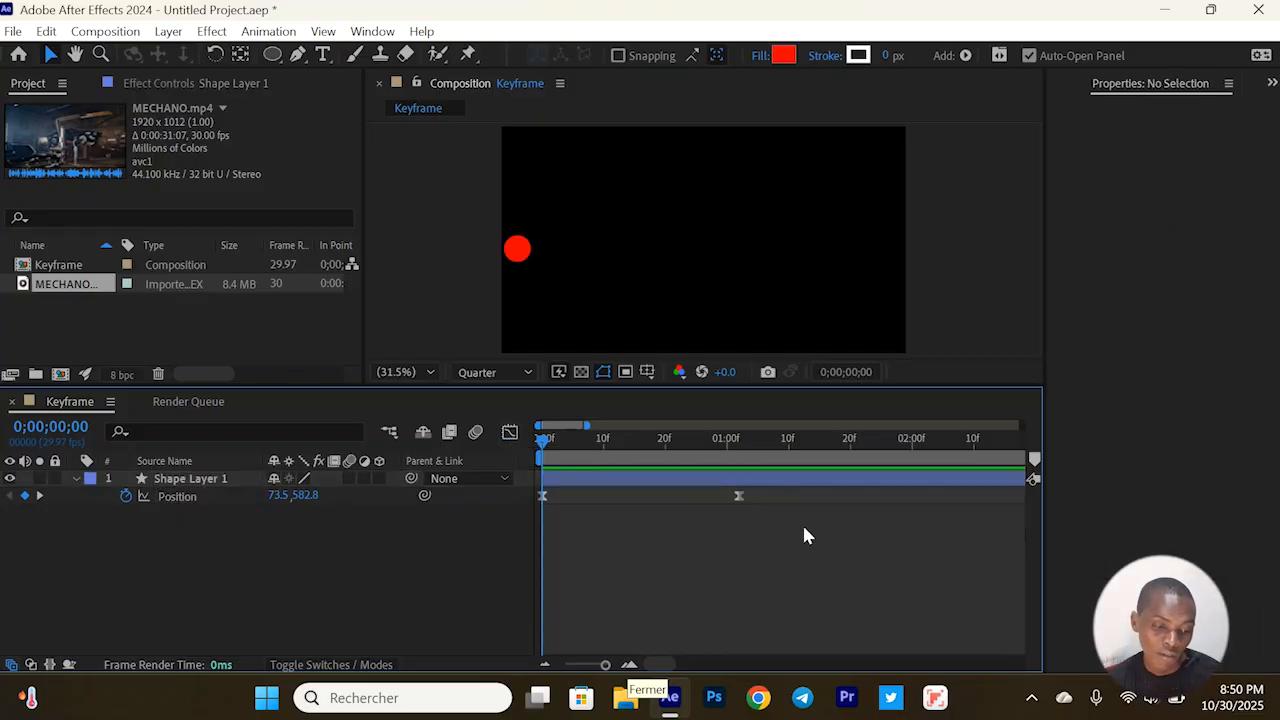
{"action": "left_click", "coordinate": [509, 433]}
{"action": "left_click", "coordinate": [507, 432]}
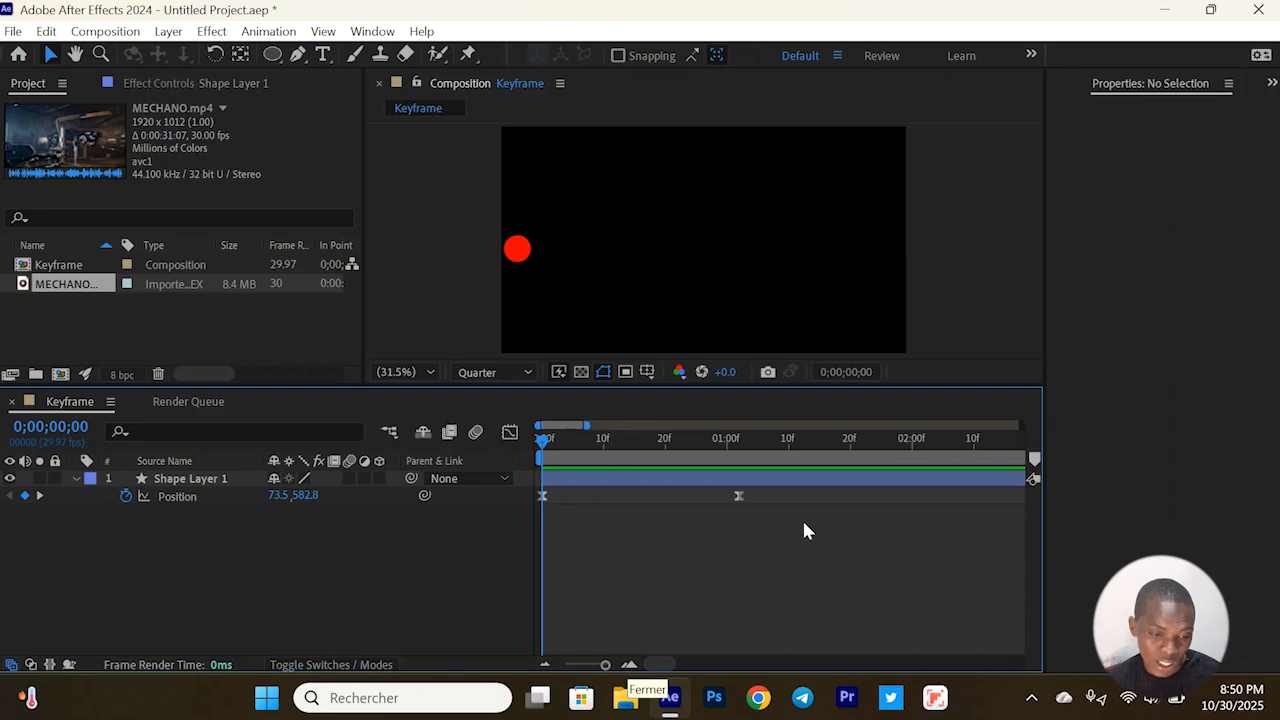
{"action": "left_click_drag", "start_coordinate": [803, 521], "coordinate": [516, 496]}
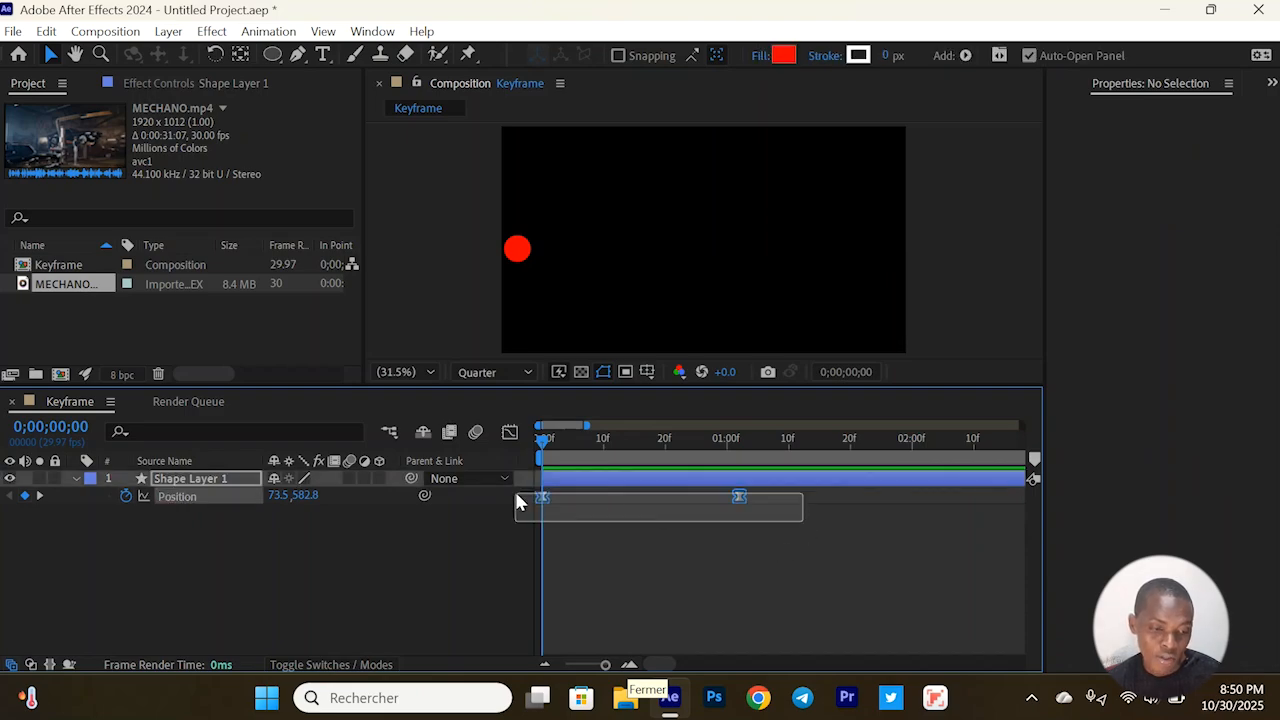
{"action": "left_click", "coordinate": [509, 433]}
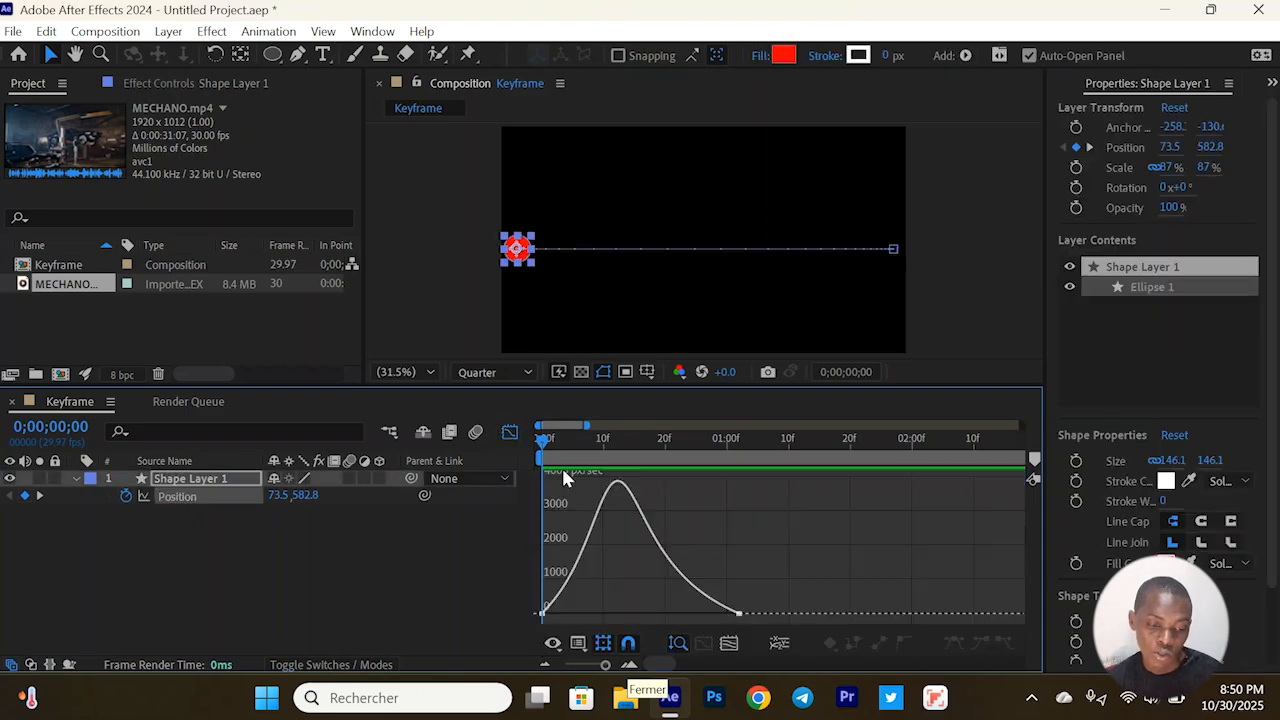
{"action": "left_click", "coordinate": [511, 433]}
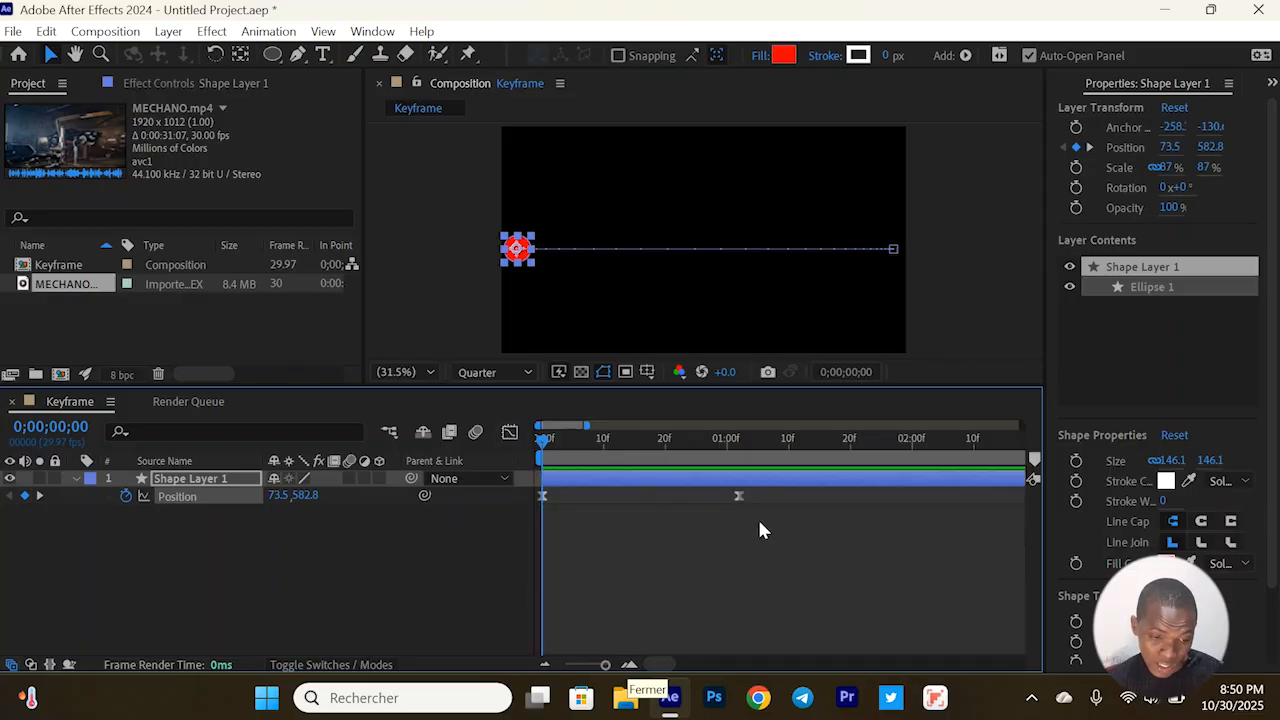
{"action": "left_click", "coordinate": [509, 433]}
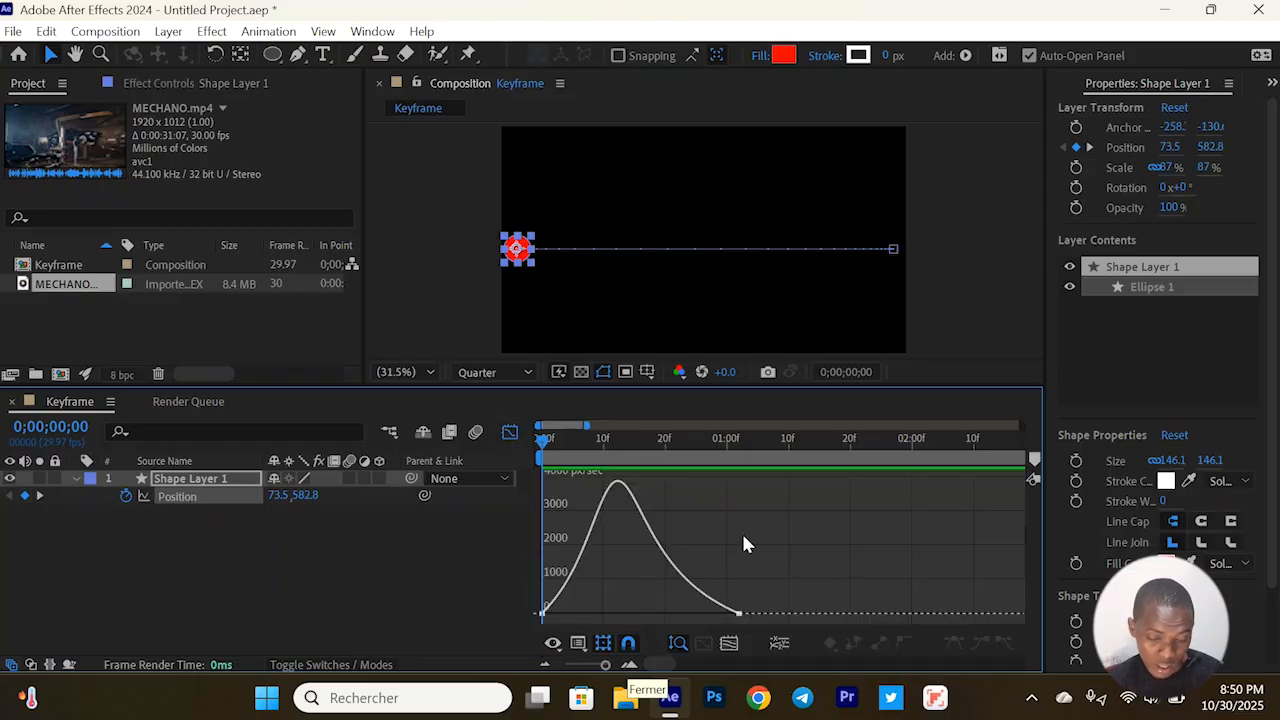
{"action": "left_click", "coordinate": [509, 433]}
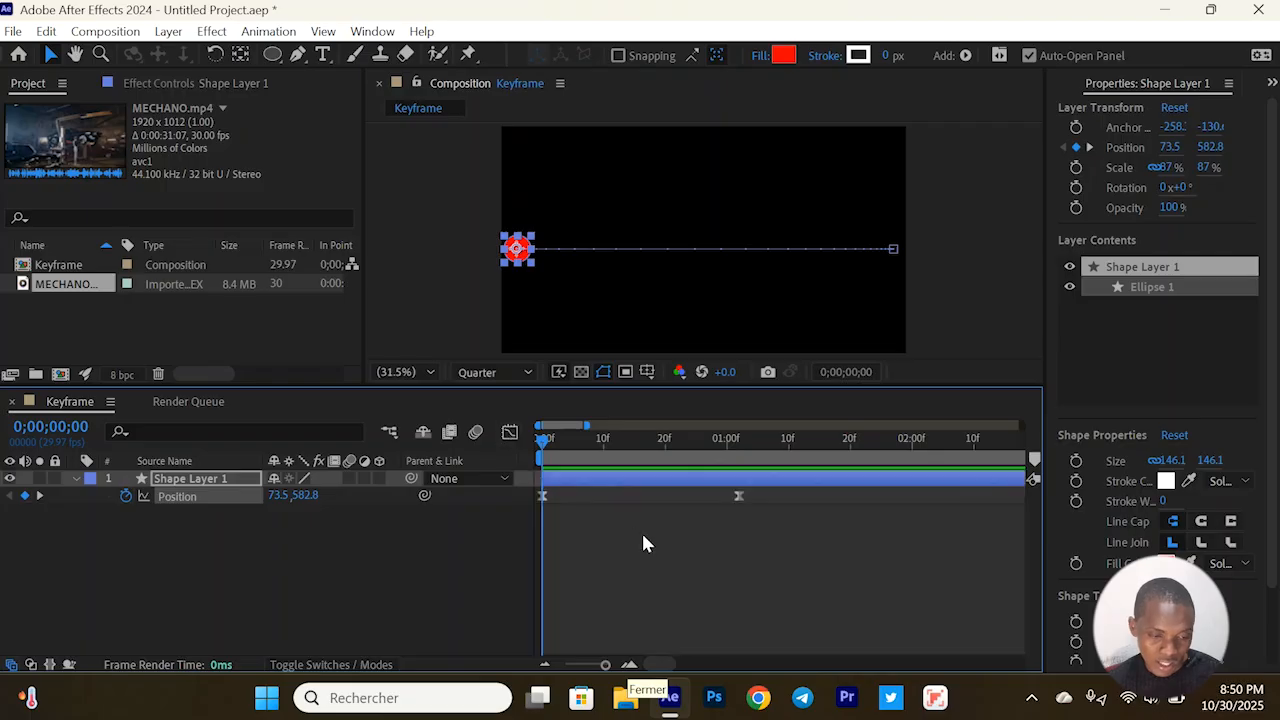
Check the Graph Editor with nothing selected, then select the first Position keyframe and reopen its speed curve
{"action": "left_click", "coordinate": [642, 535]}
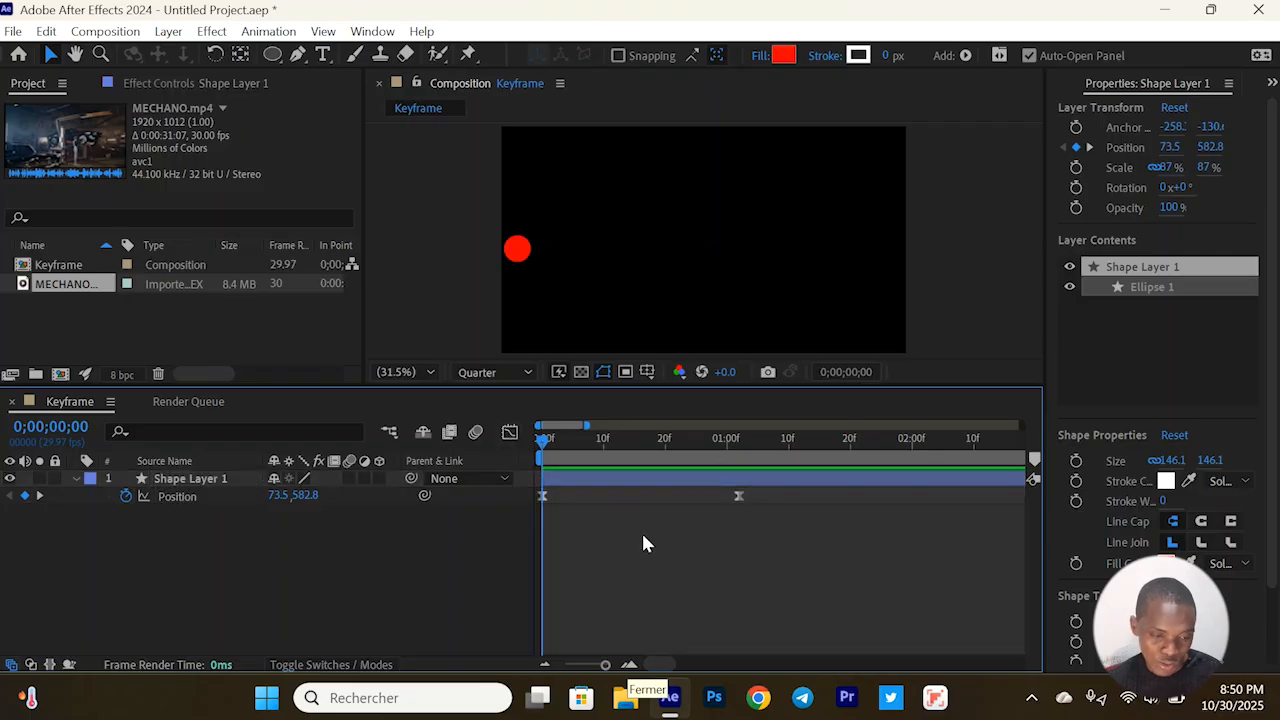
{"action": "left_click", "coordinate": [509, 433]}
{"action": "left_click", "coordinate": [509, 433]}
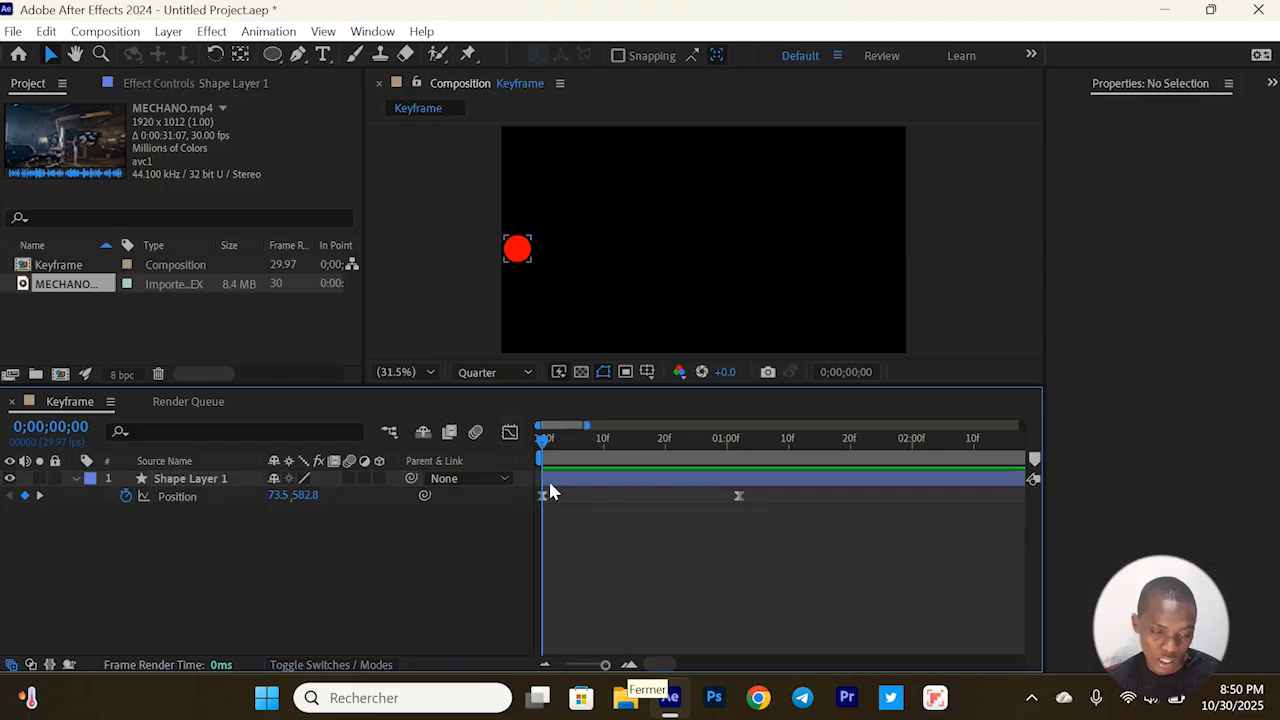
{"action": "left_click", "coordinate": [542, 496]}
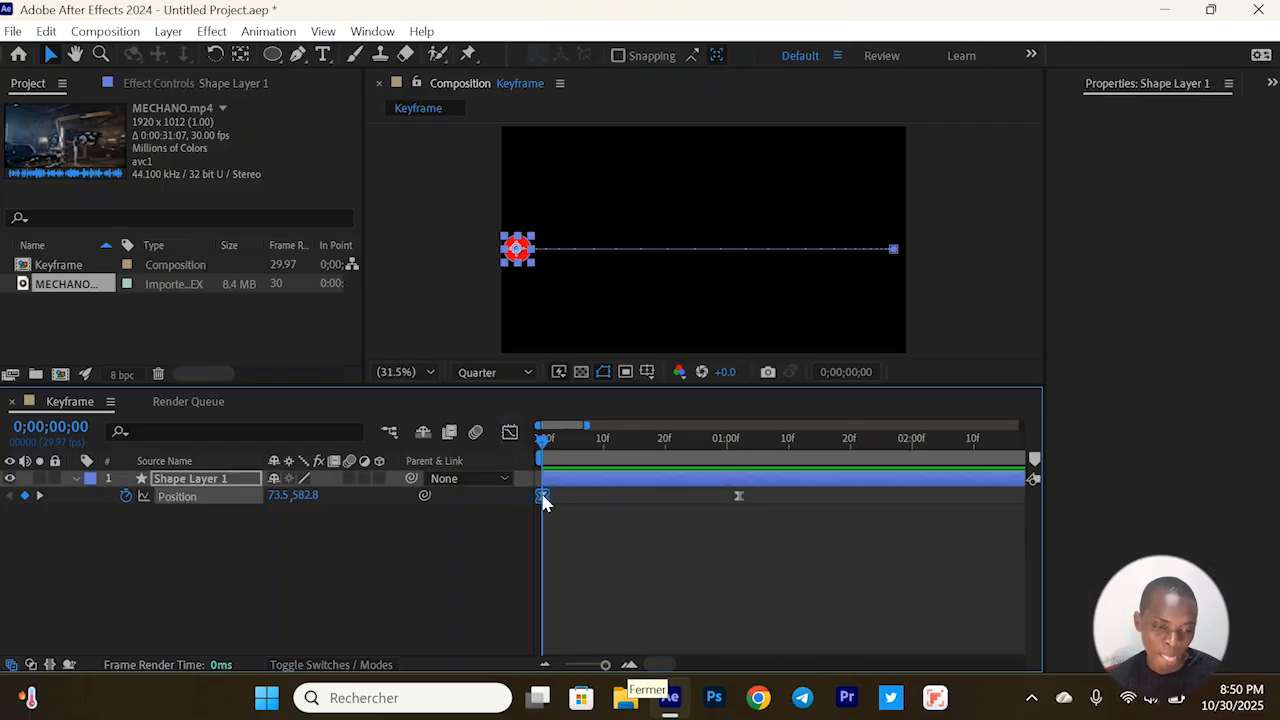
{"action": "left_click", "coordinate": [509, 433]}
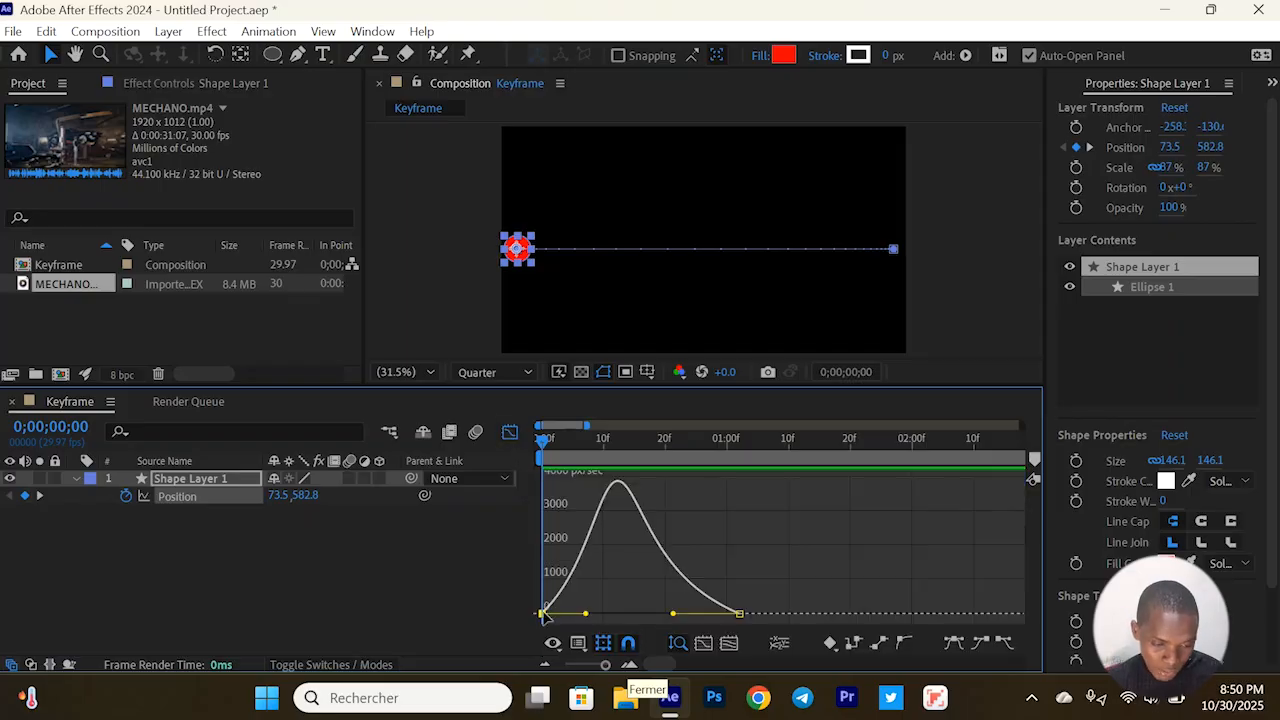
Deselect and reselect the first keyframe in the speed graph, and box-select both Position keyframes to show their handles
{"action": "left_click", "coordinate": [612, 599]}
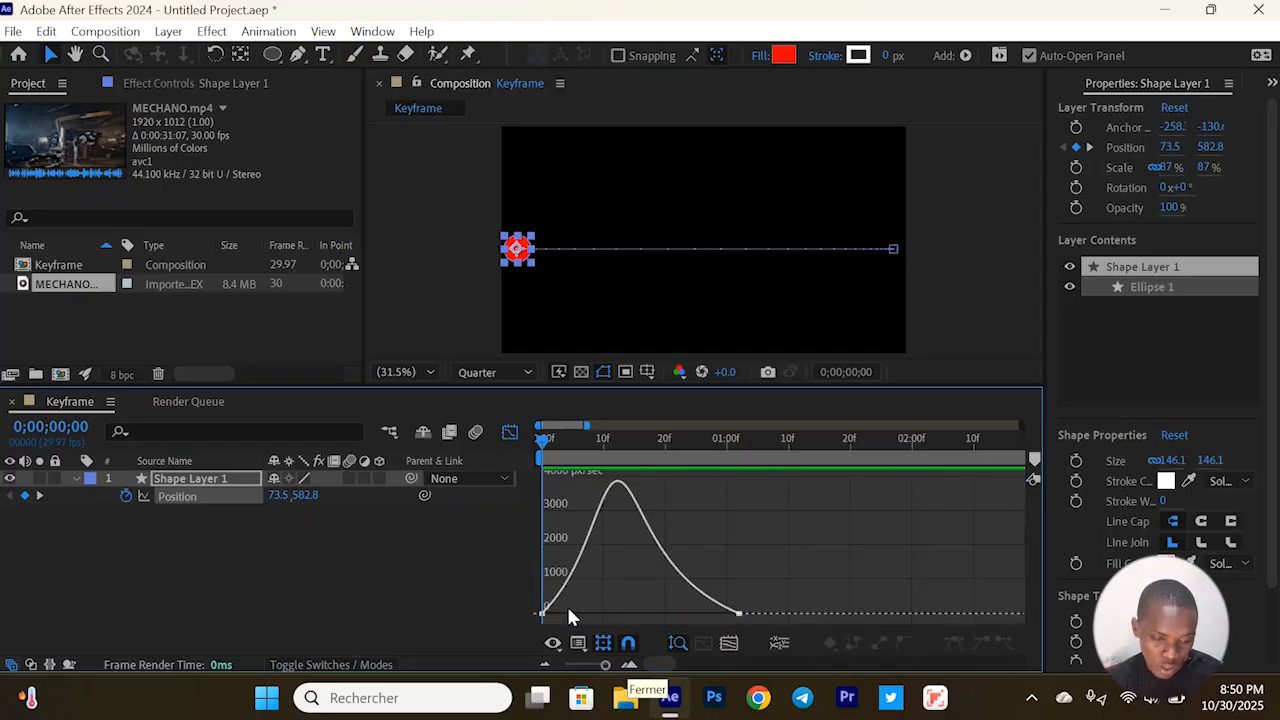
{"action": "left_click", "coordinate": [541, 615]}
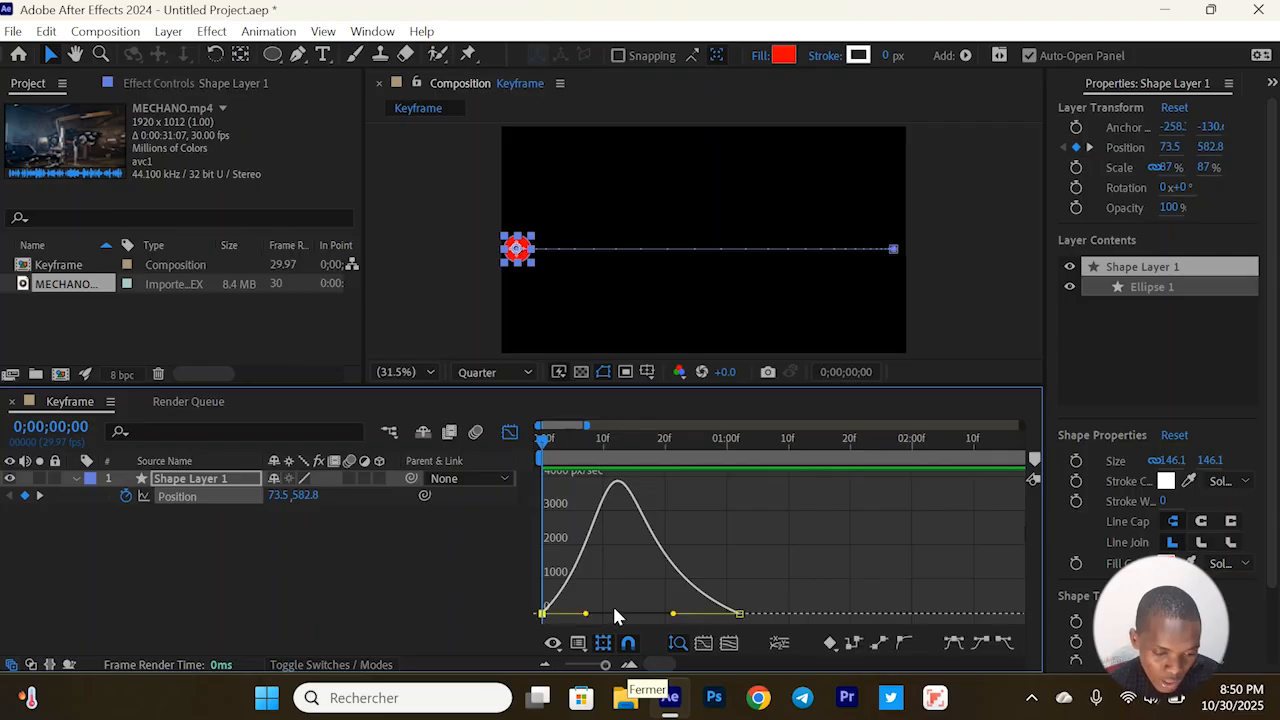
{"action": "left_click", "coordinate": [637, 600]}
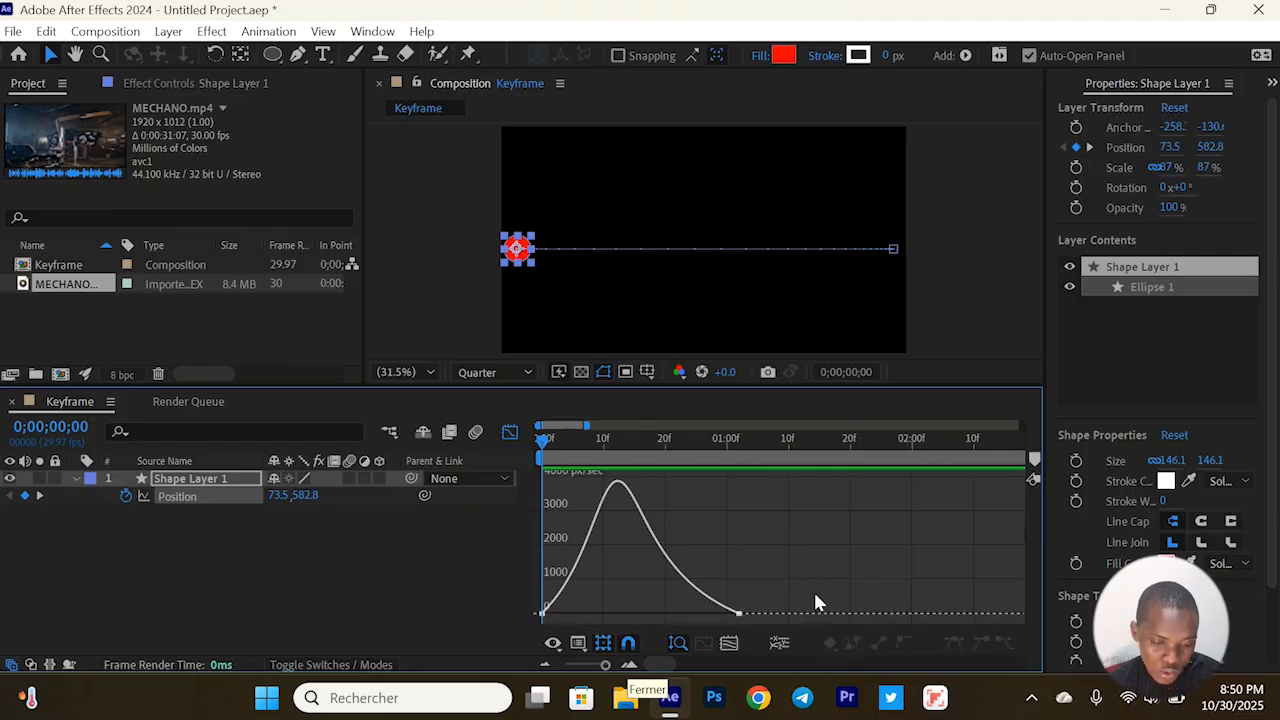
{"action": "left_click_drag", "start_coordinate": [815, 594], "coordinate": [578, 597]}
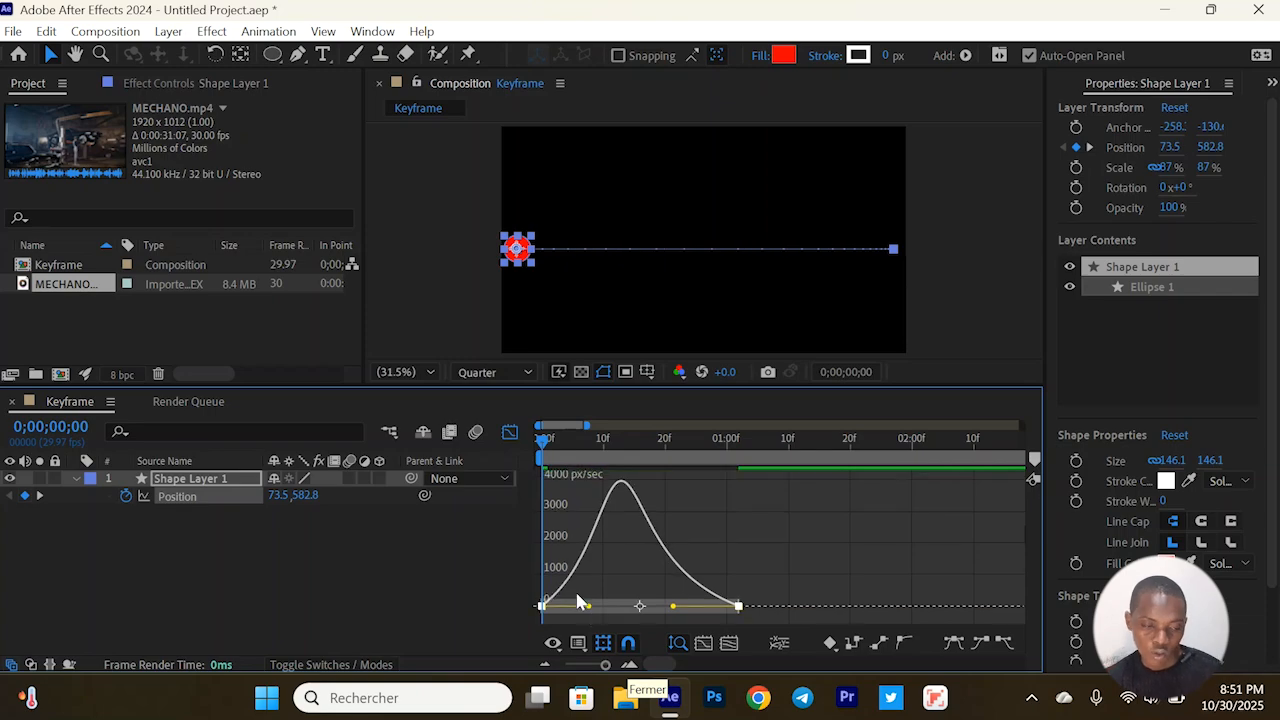
Close the Graph Editor and preview the circle's eased motion from 0;00;00;00 in the layer-bar view
{"action": "left_click", "coordinate": [510, 432]}
{"action": "key", "text": "space"}
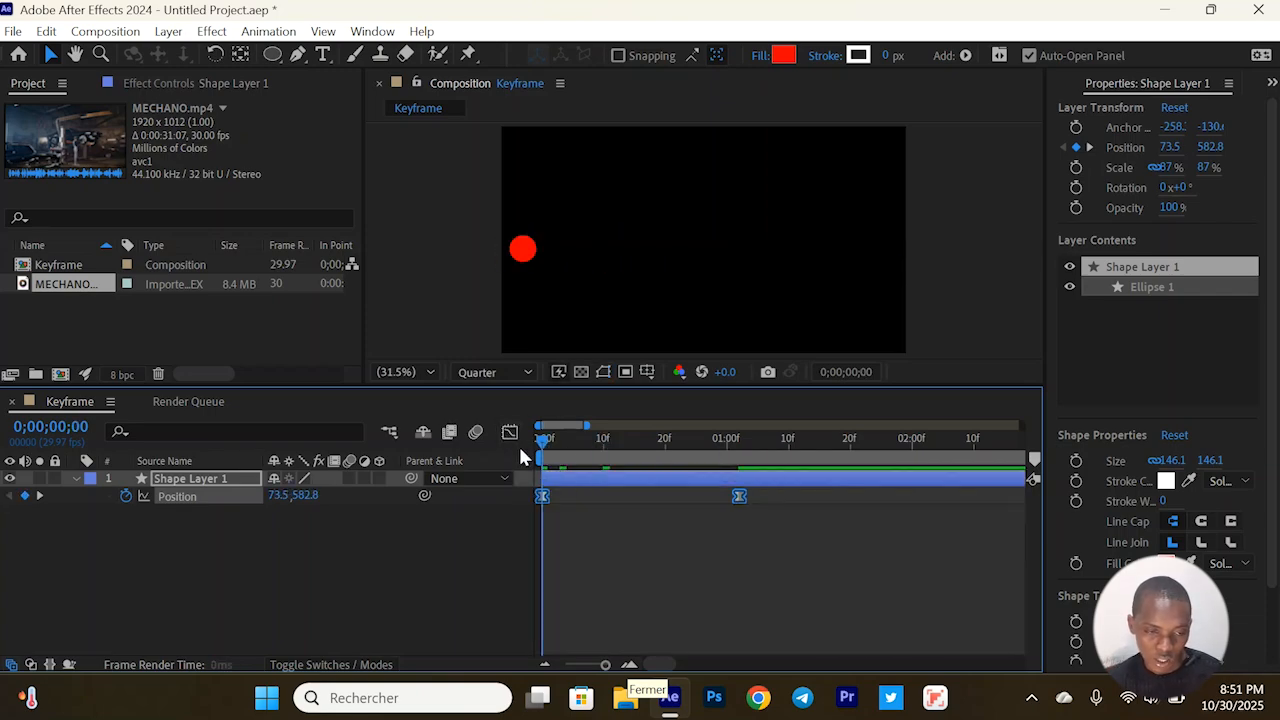
{"action": "key", "text": "space"}
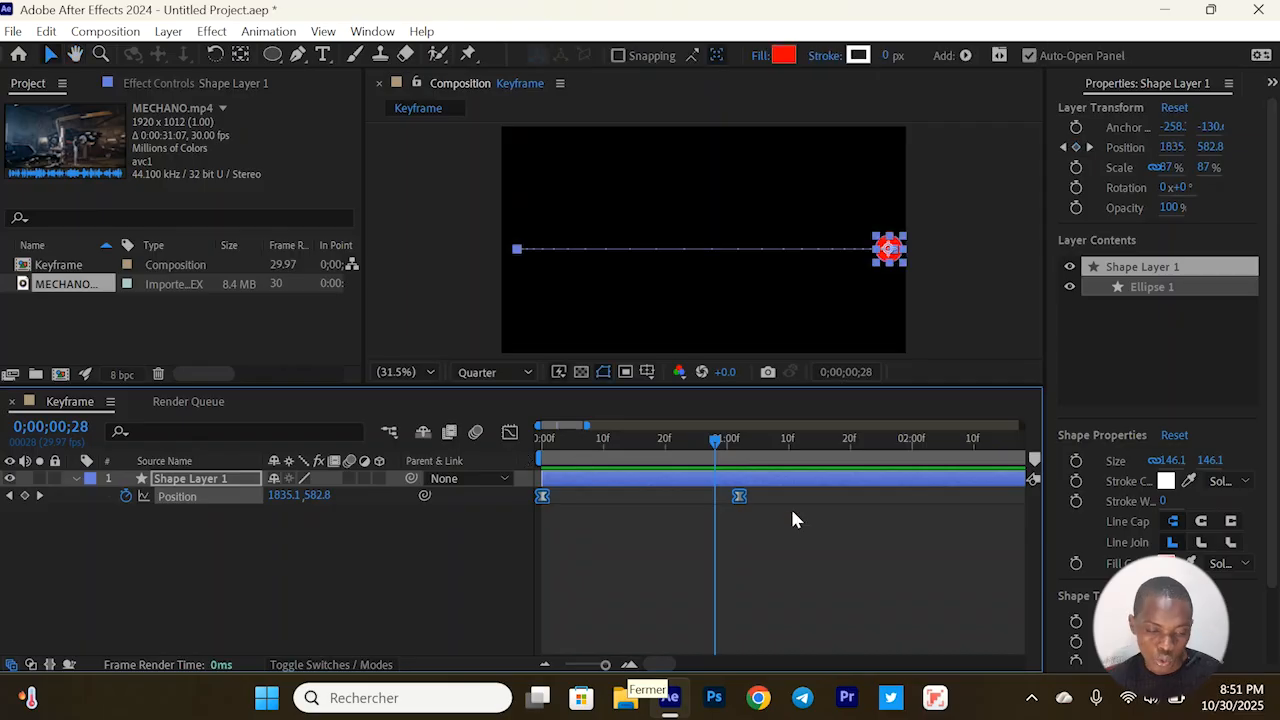
Move the last Position keyframe earlier to about 0;00;00;25 and preview the circle's motion from 0;00;00;00
{"action": "left_click_drag", "start_coordinate": [807, 509], "coordinate": [740, 496]}
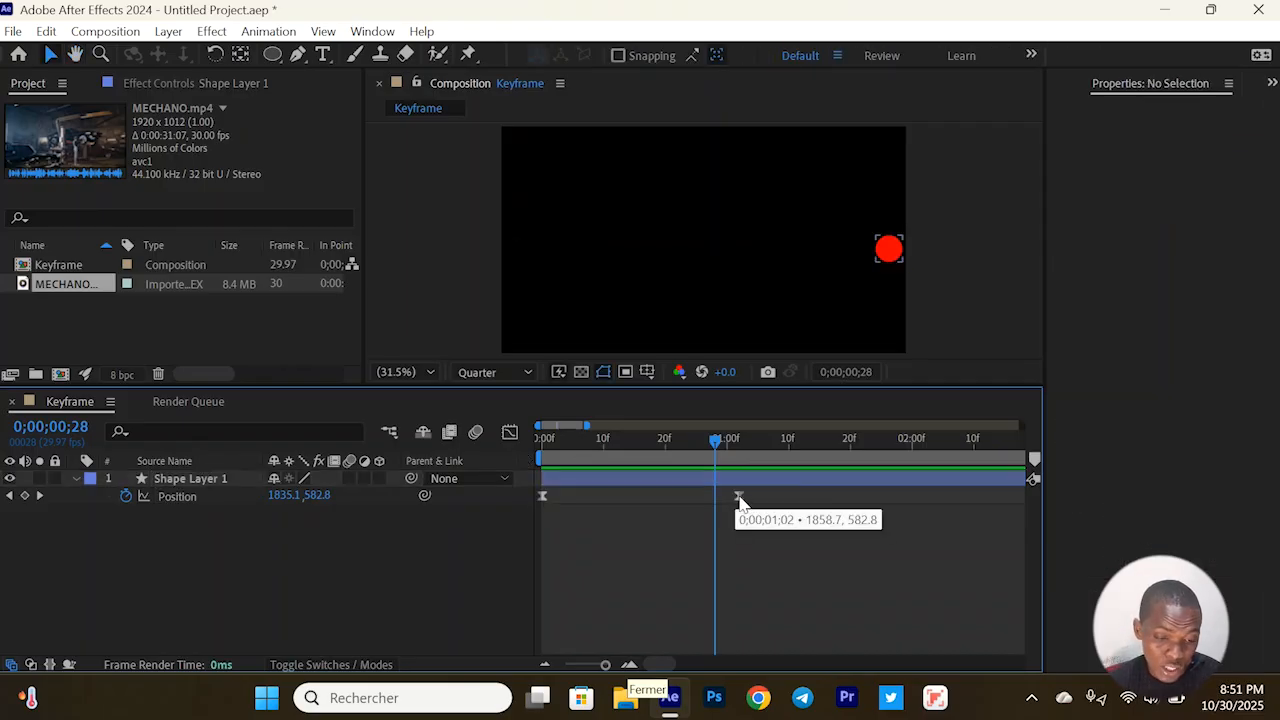
{"action": "left_click_drag", "start_coordinate": [738, 497], "coordinate": [695, 502]}
{"action": "left_click", "coordinate": [532, 447]}
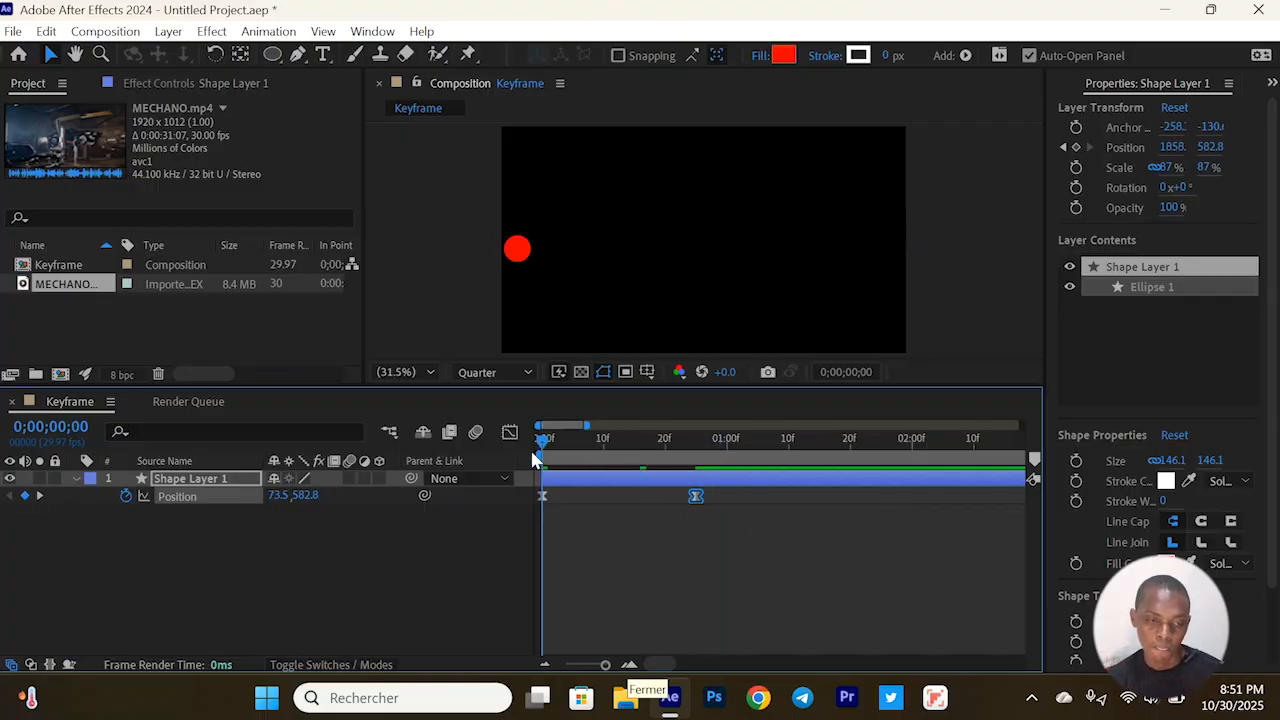
{"action": "key", "text": "space"}
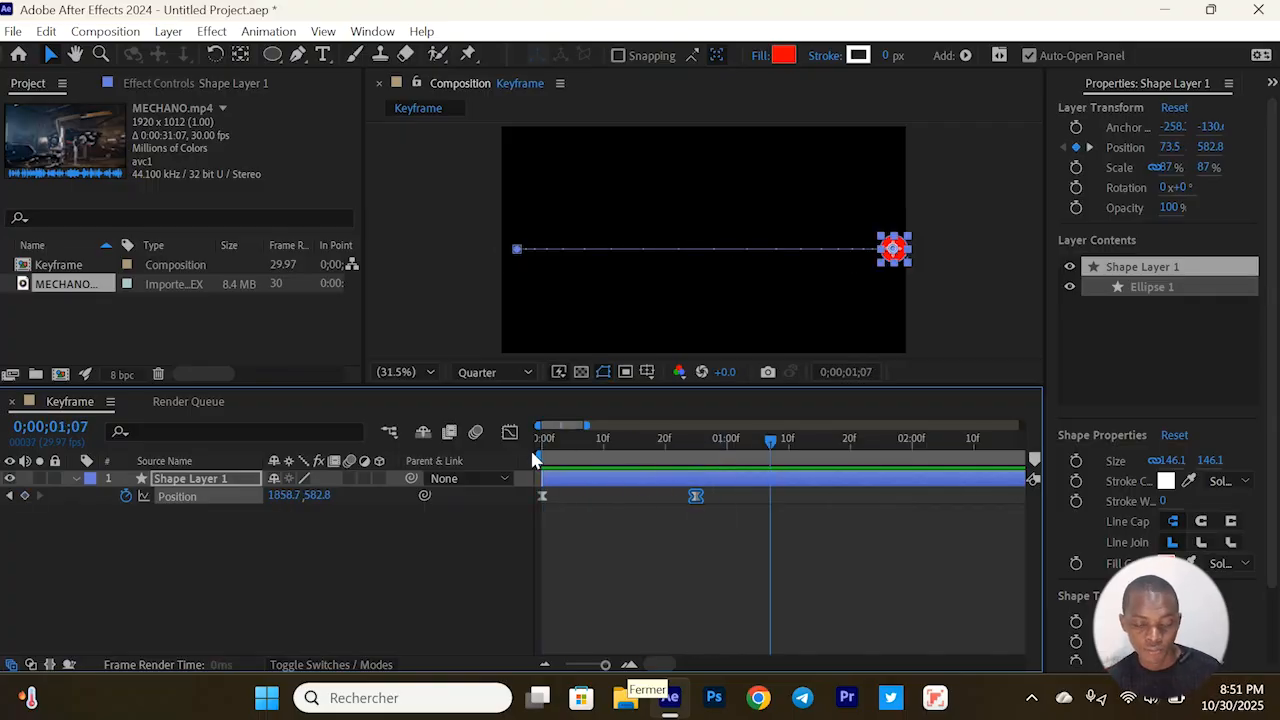